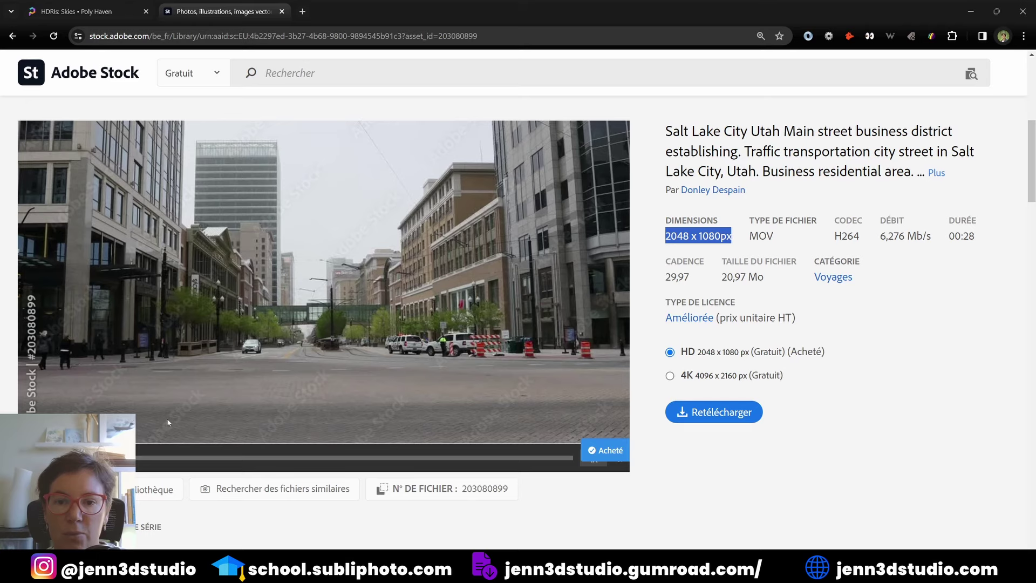
# Switch the browser from the Adobe Stock clip page to Poly Haven's HDRIs: Skies catalogue
pyautogui.click(91, 11)
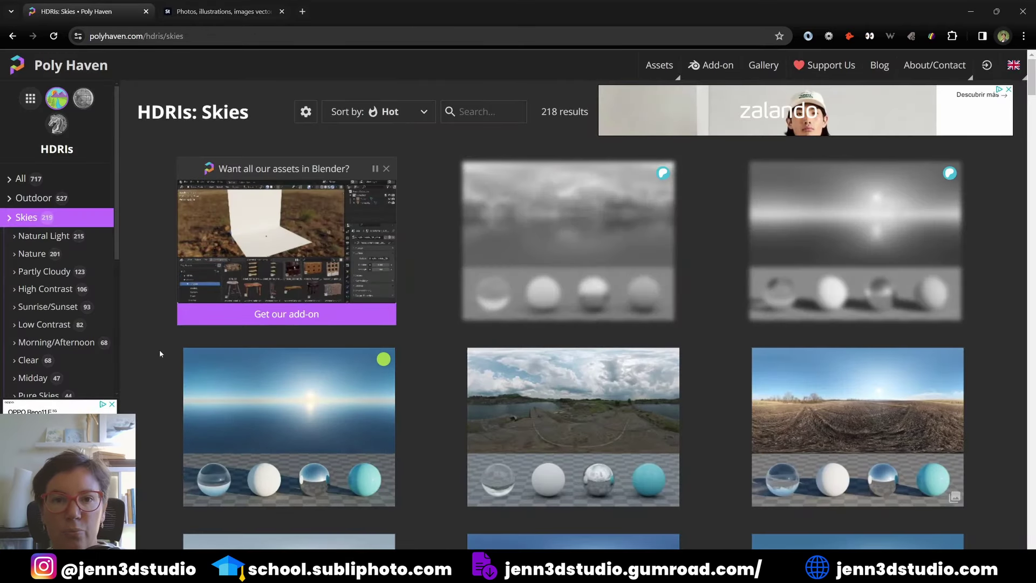
pyautogui.moveTo(288, 405)
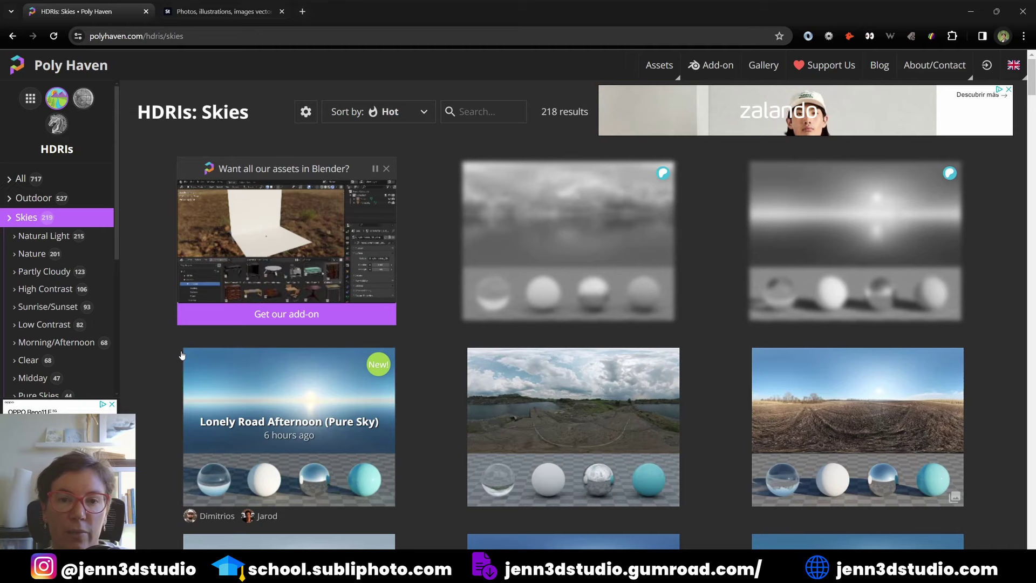
# Download the Overcast Soil sky HDRI from Poly Haven at 2K resolution
pyautogui.scroll(-3, 464, 388)
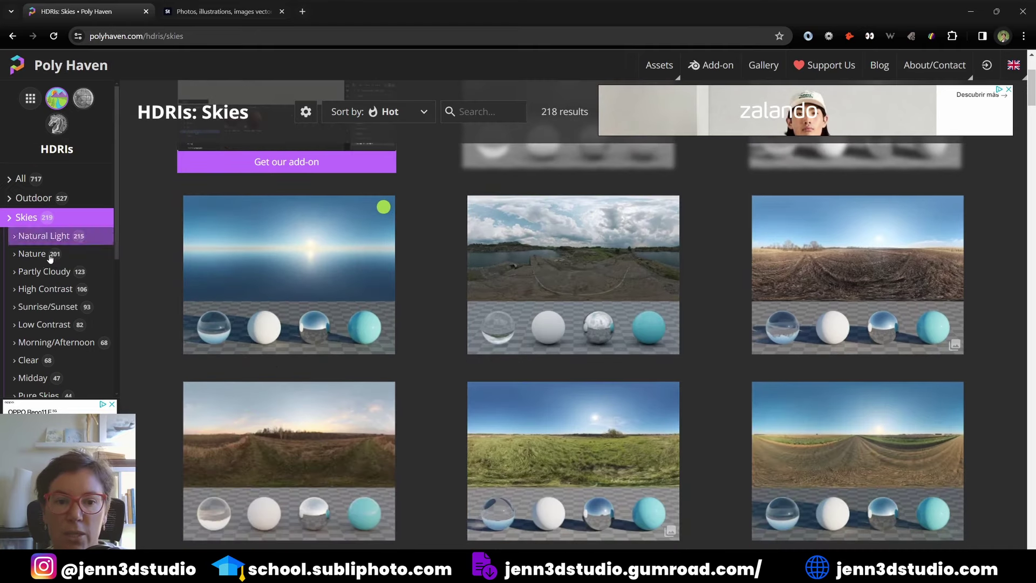
pyautogui.scroll(-5, 269, 420)
pyautogui.scroll(-2, 345, 431)
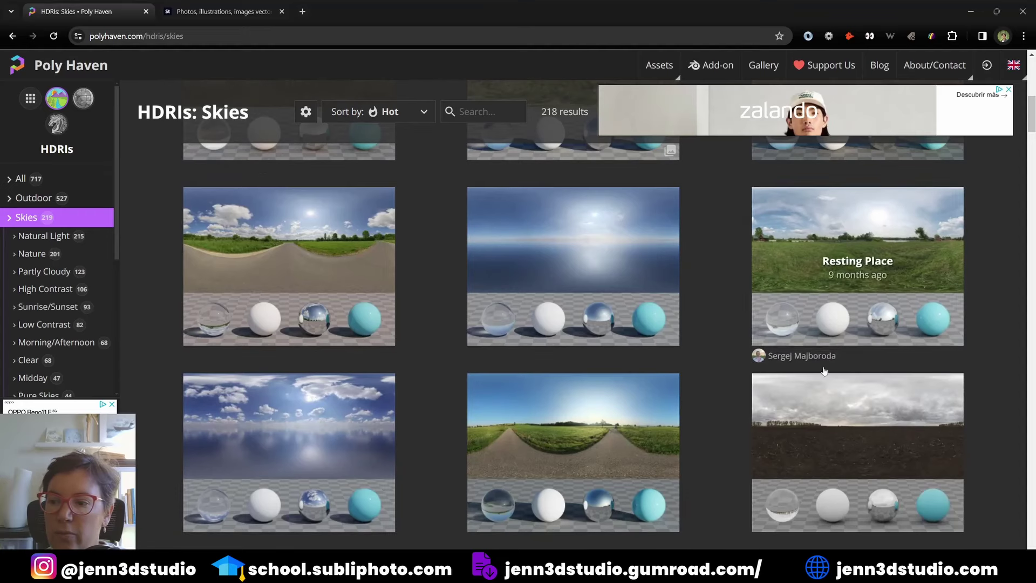
pyautogui.scroll(-3, 890, 393)
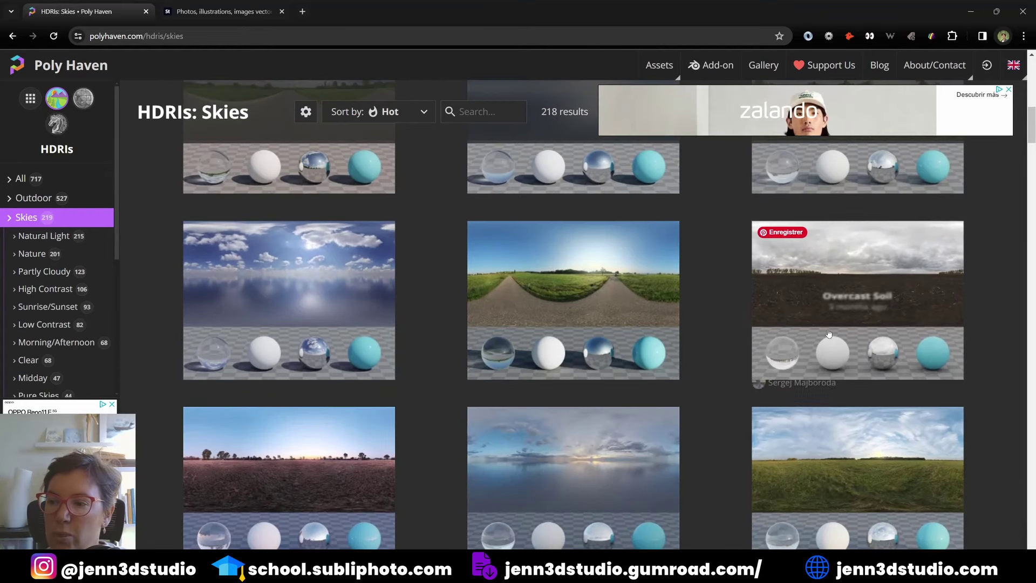
pyautogui.click(881, 265)
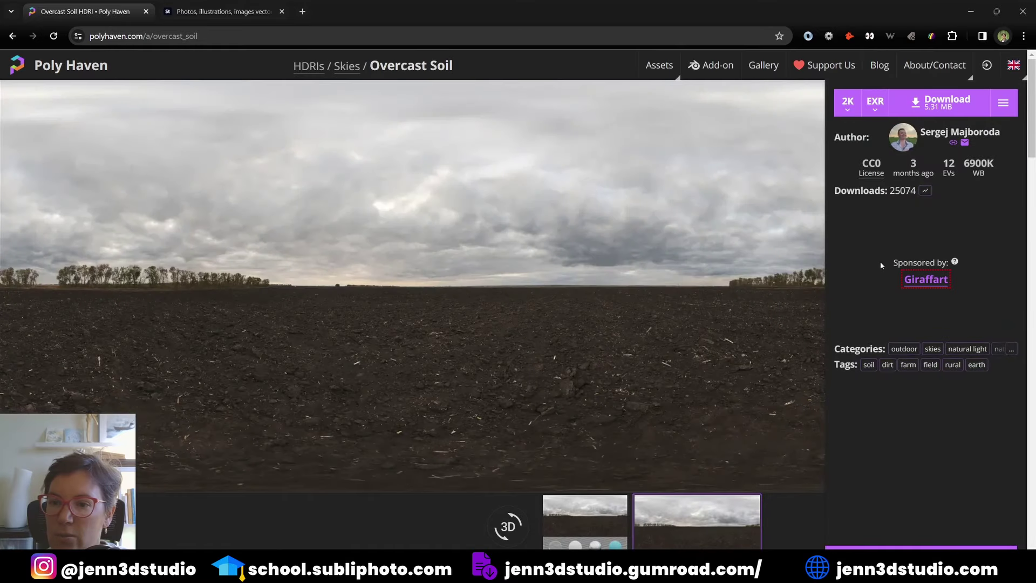
pyautogui.click(848, 105)
pyautogui.click(849, 106)
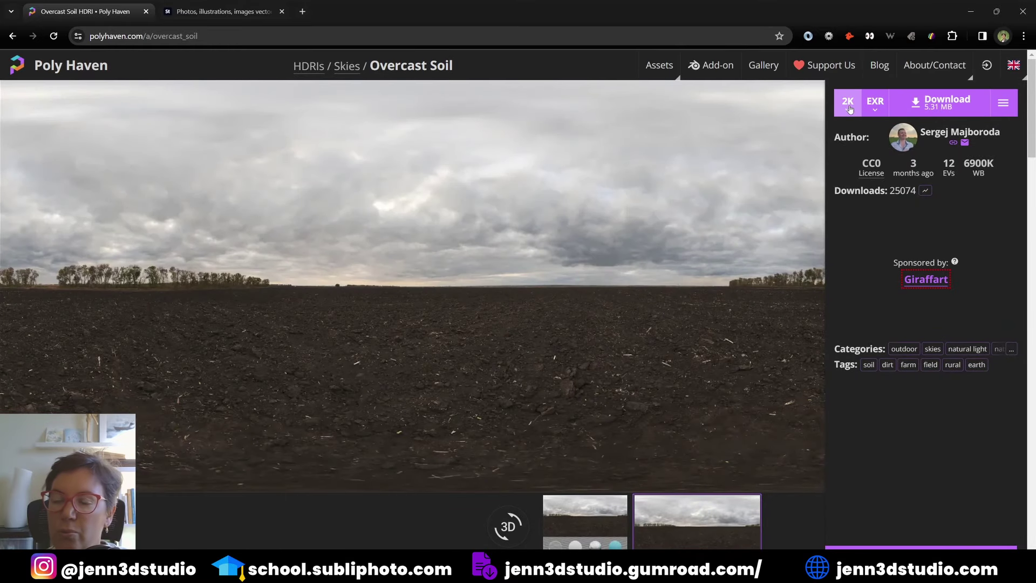
pyautogui.click(951, 106)
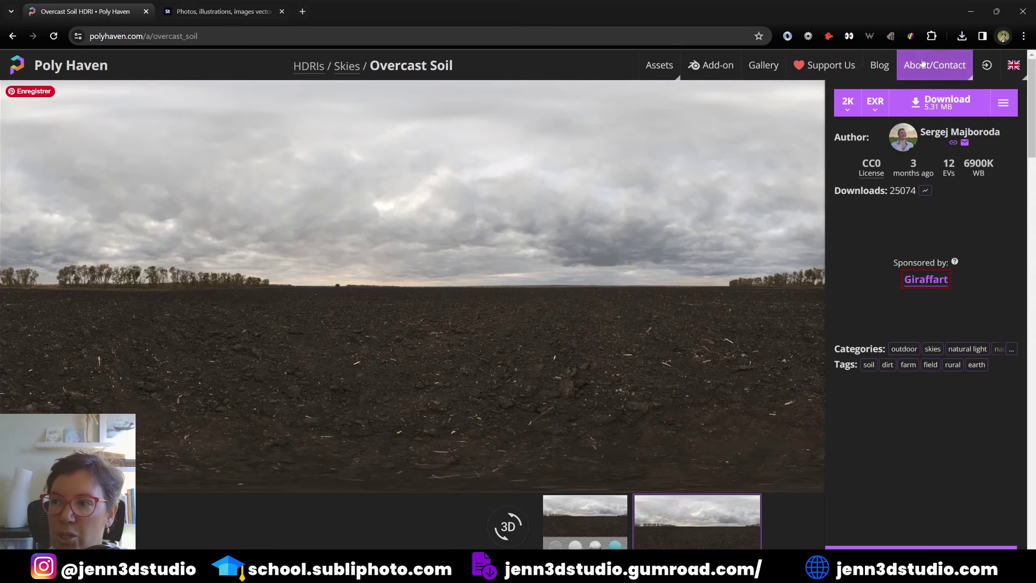
# Minimize Chrome and launch Blender 4.0 from the Start menu
pyautogui.click(969, 12)
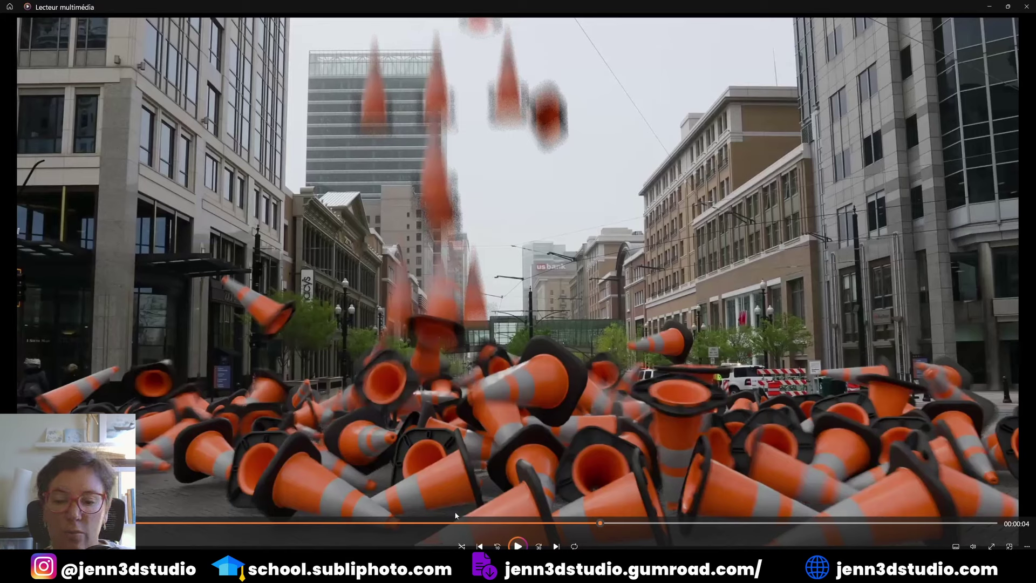
pyautogui.press('super')
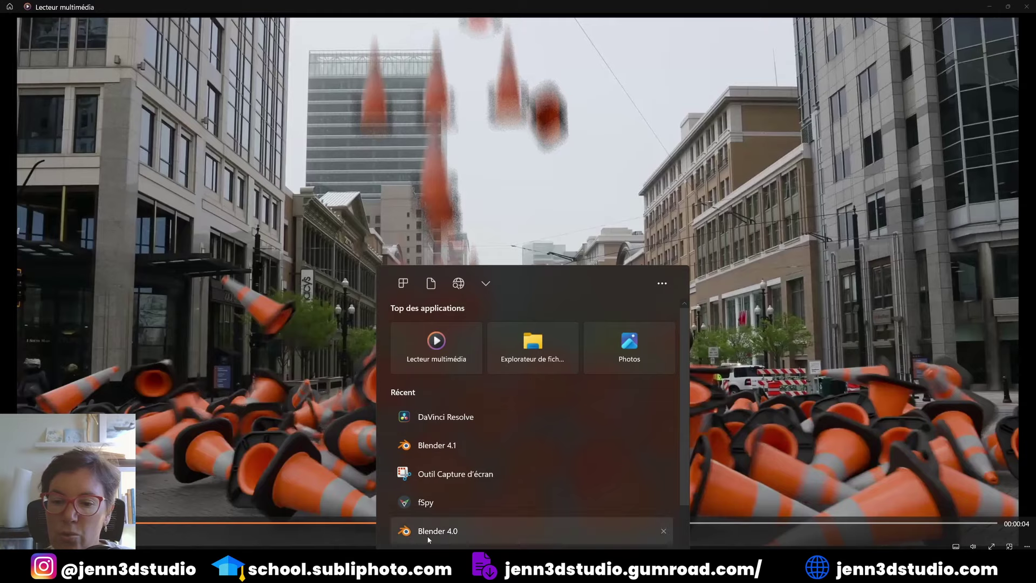
pyautogui.click(430, 533)
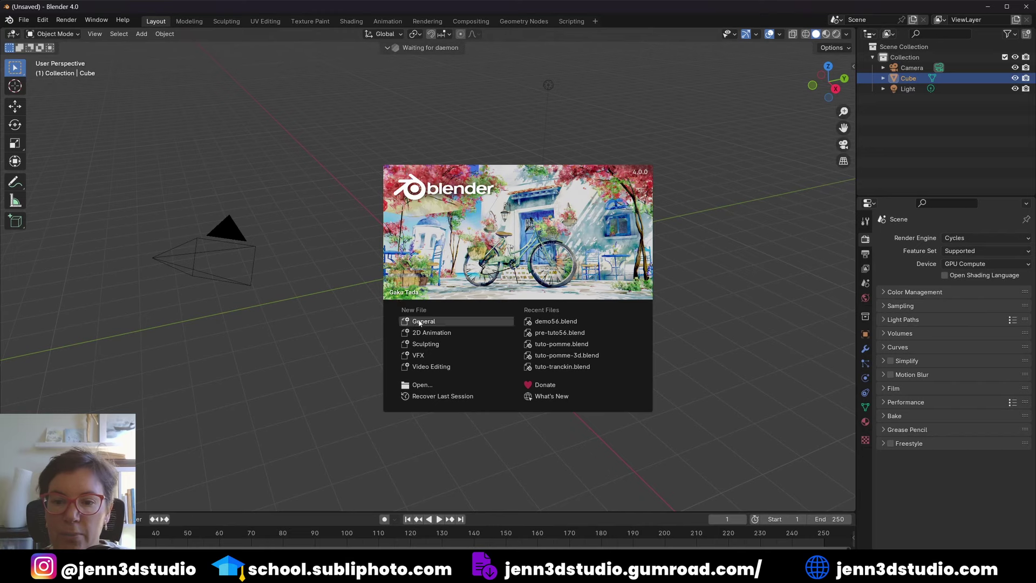
# Create a new Video Editing file and drop AdobeStock_203080899.mov into the sequencer
pyautogui.click(420, 322)
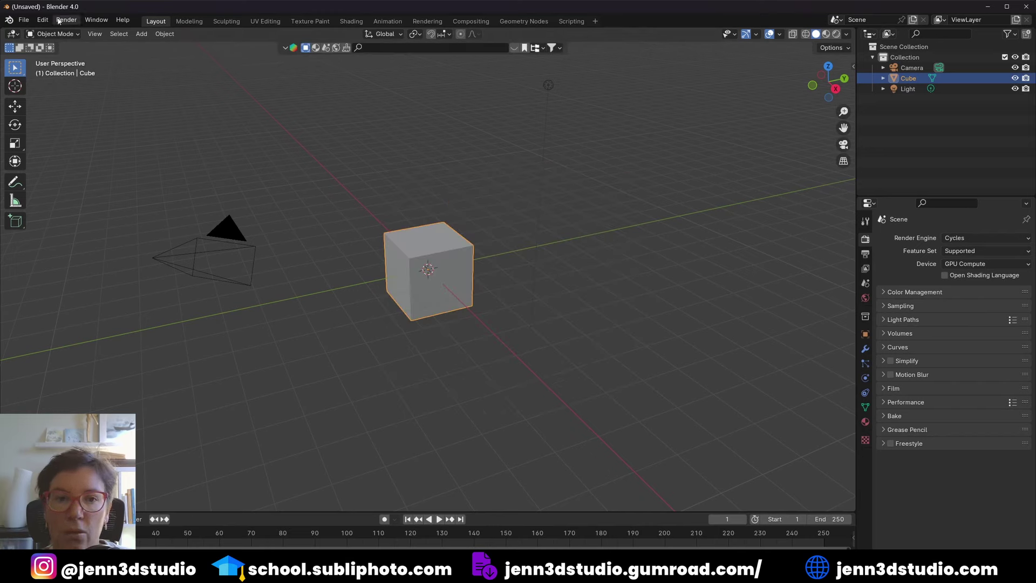
pyautogui.click(23, 20)
pyautogui.moveTo(37, 32)
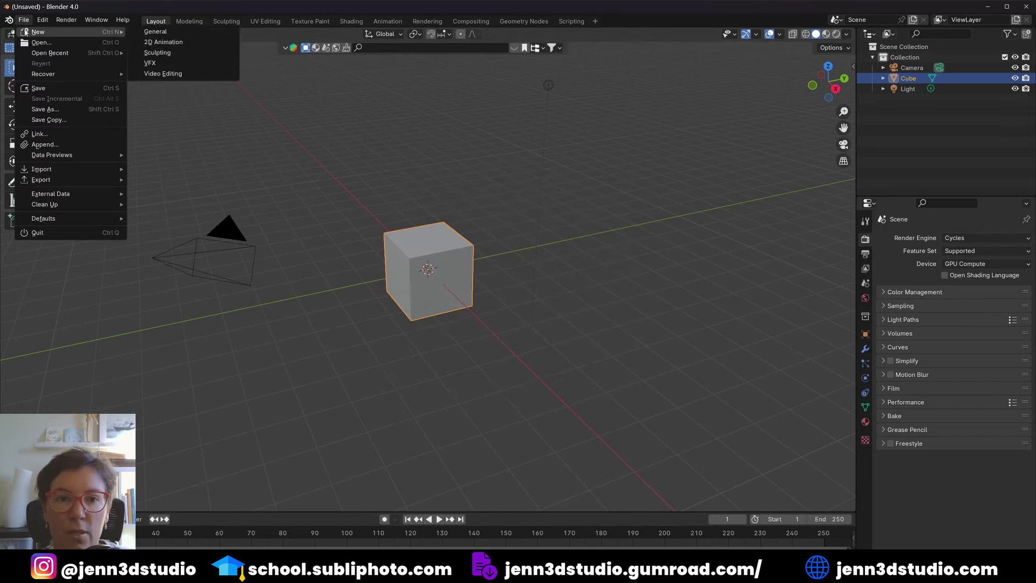
pyautogui.click(162, 73)
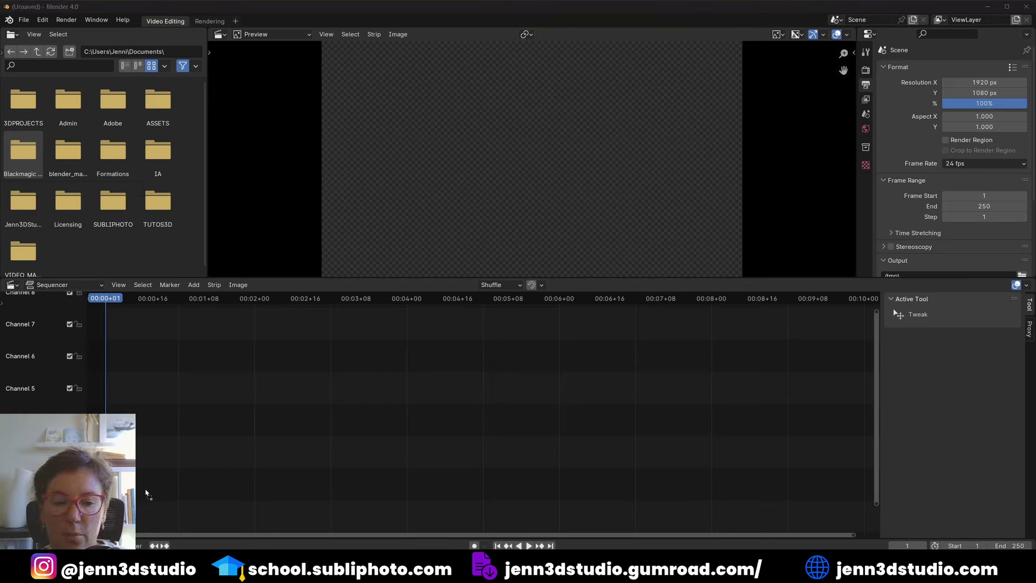
pyautogui.moveTo(155, 412); pyautogui.dragTo(141, 517)
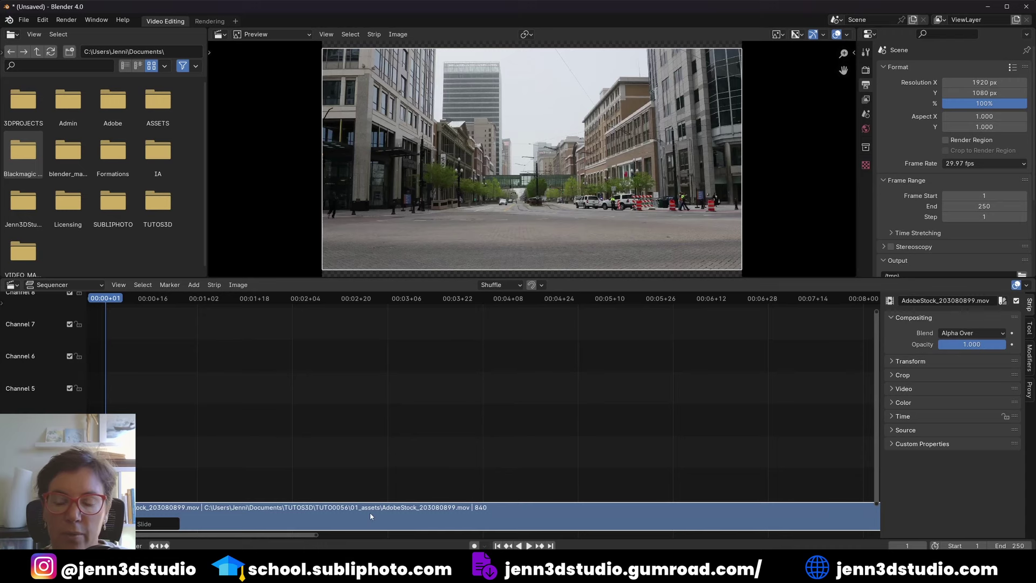
# Check the clip's dimensions on Adobe Stock and set output Resolution X to 2048
pyautogui.scroll(-1, 496, 208)
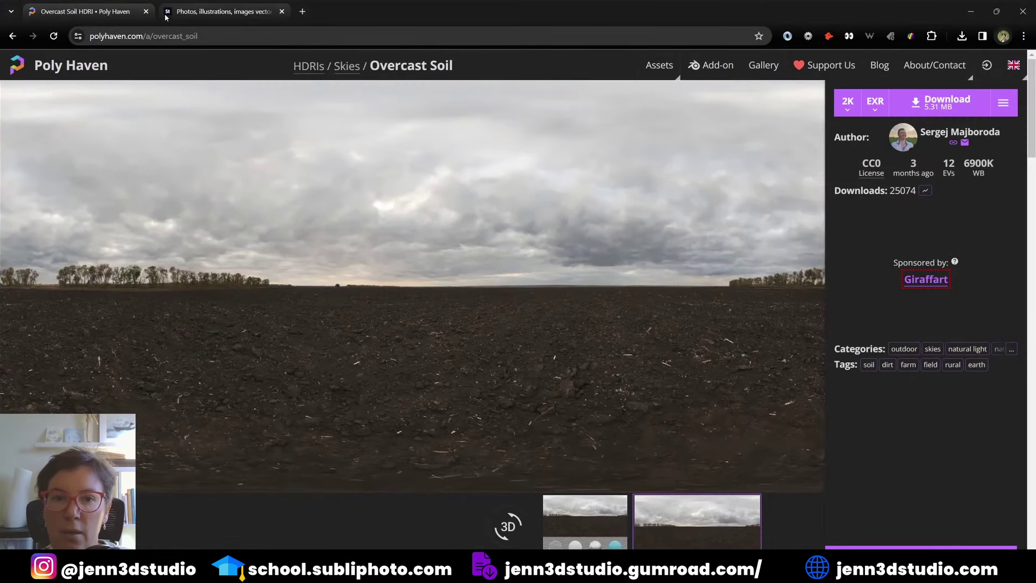
pyautogui.click(221, 11)
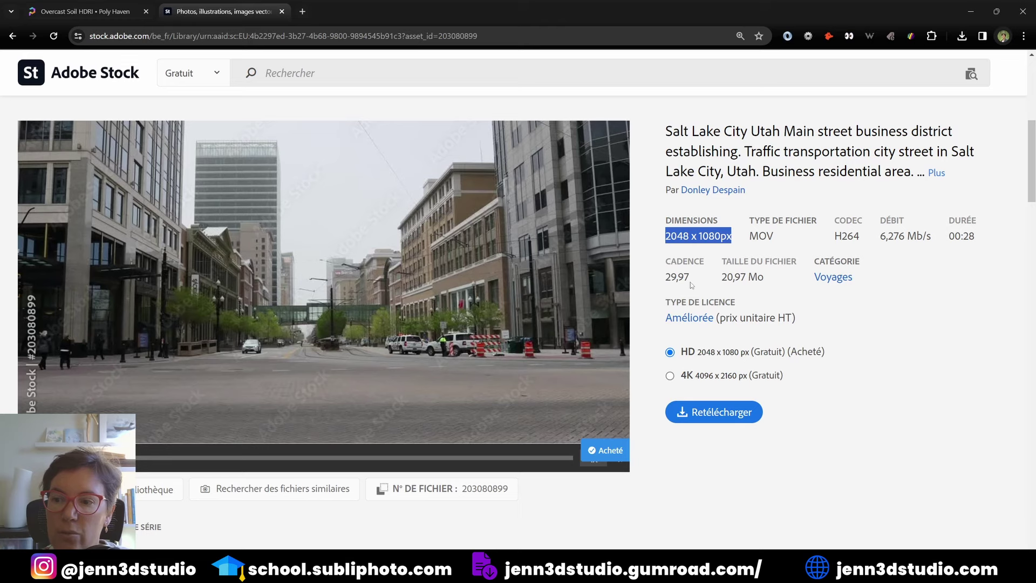
pyautogui.click(974, 11)
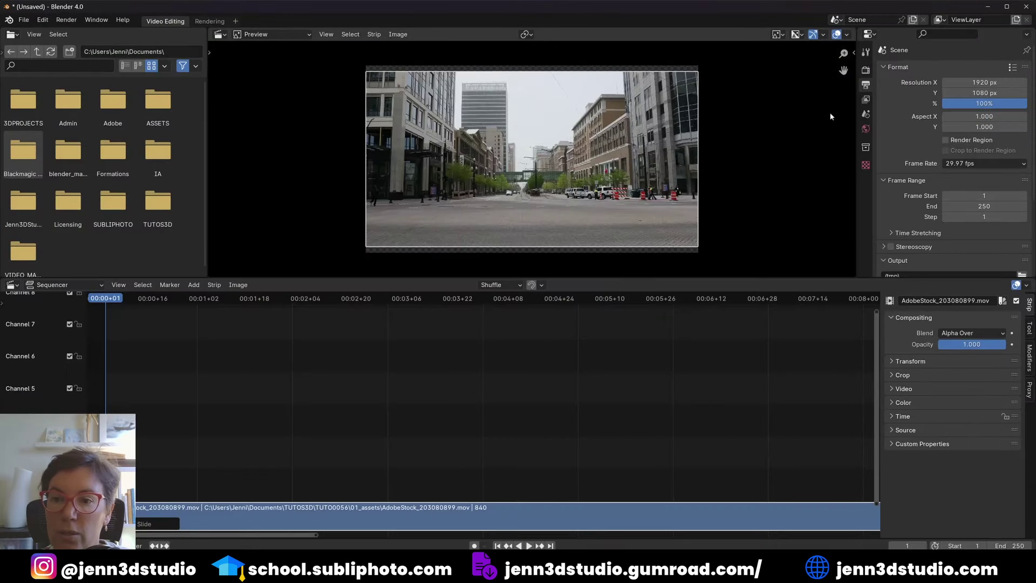
pyautogui.click(965, 83)
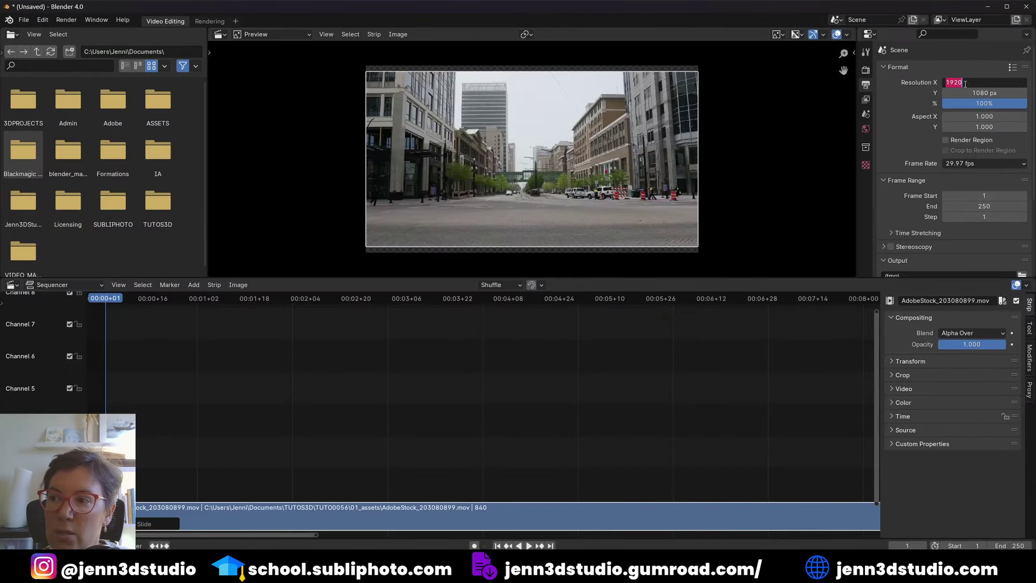
pyautogui.write('2048')
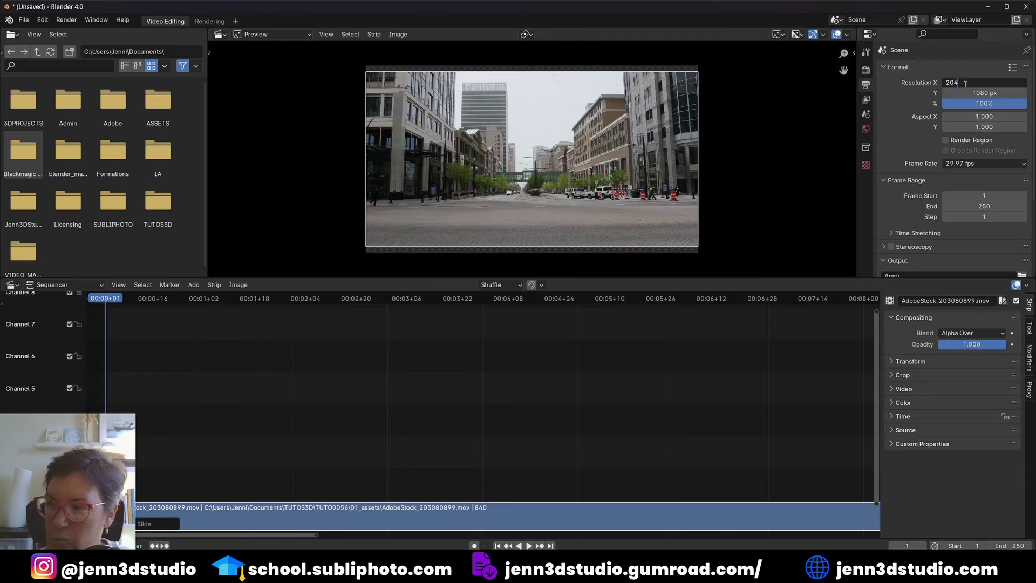
pyautogui.press('Return')
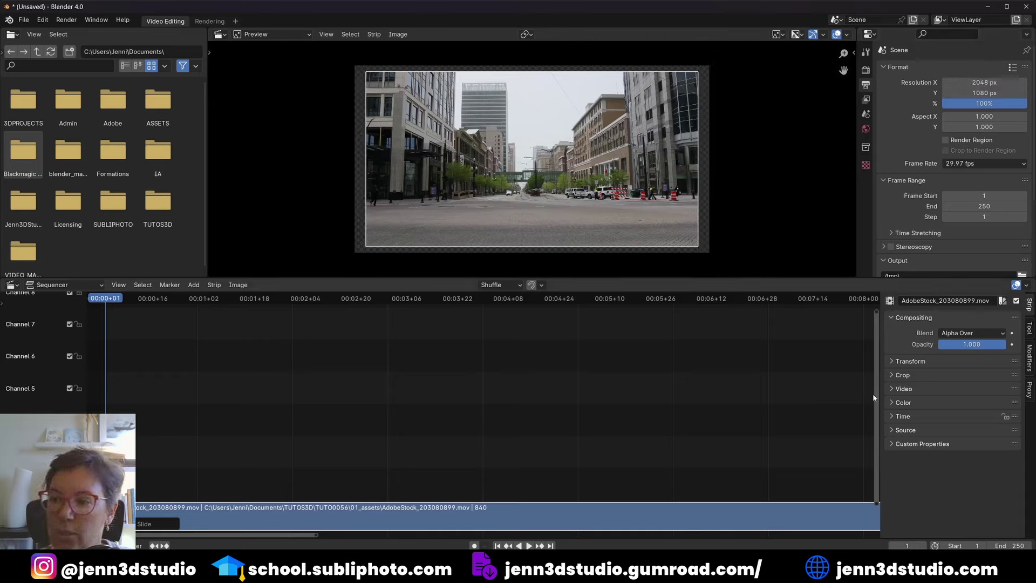
# Set the street strip's Transform scale to 1 so it fills the frame
pyautogui.click(896, 365)
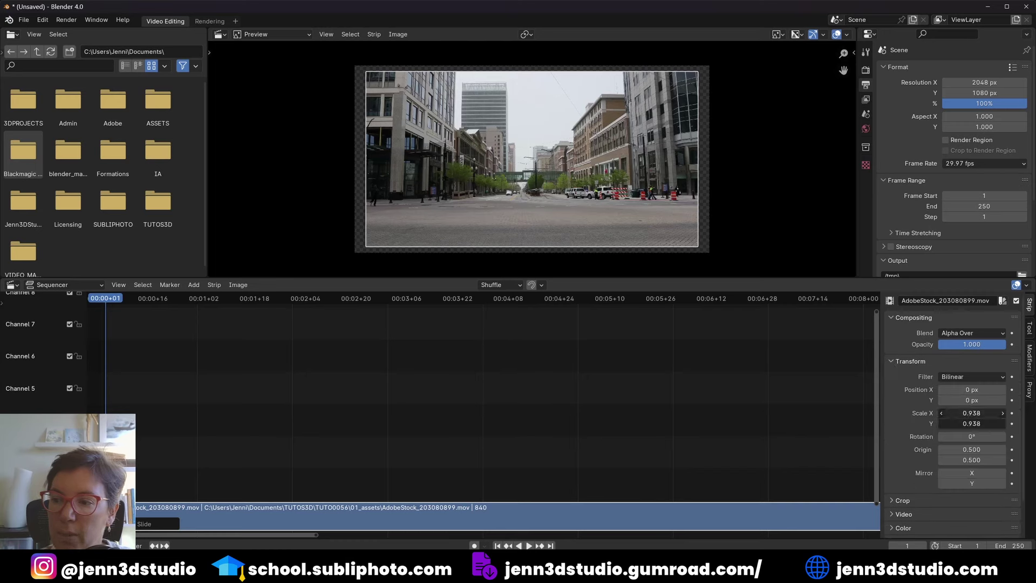
pyautogui.moveTo(971, 413); pyautogui.dragTo(971, 424)
pyautogui.write('1')
pyautogui.press('Return')
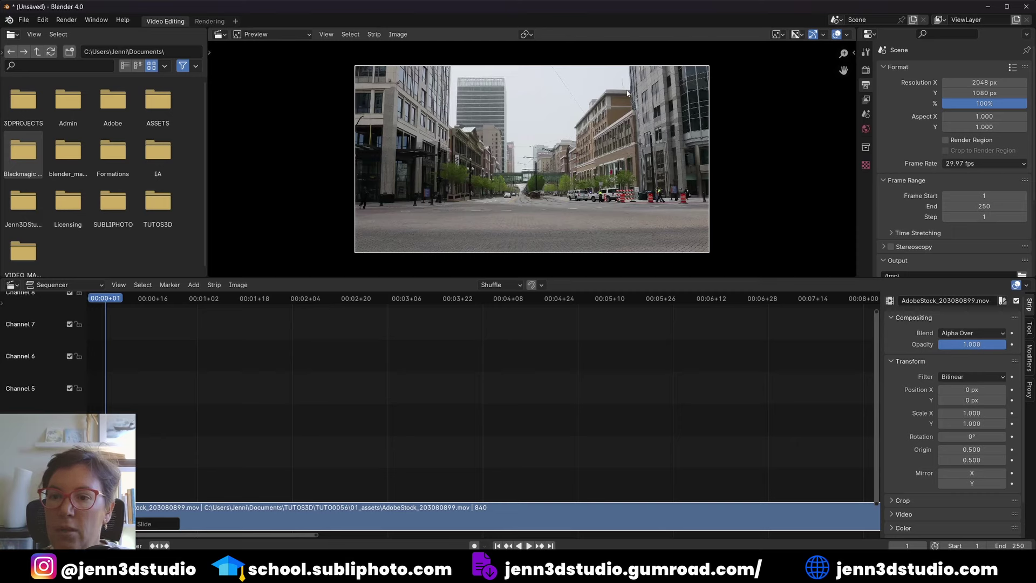
# Review render Color Management: sRGB display with the Standard view transform
pyautogui.click(866, 70)
pyautogui.scroll(-3, 915, 170)
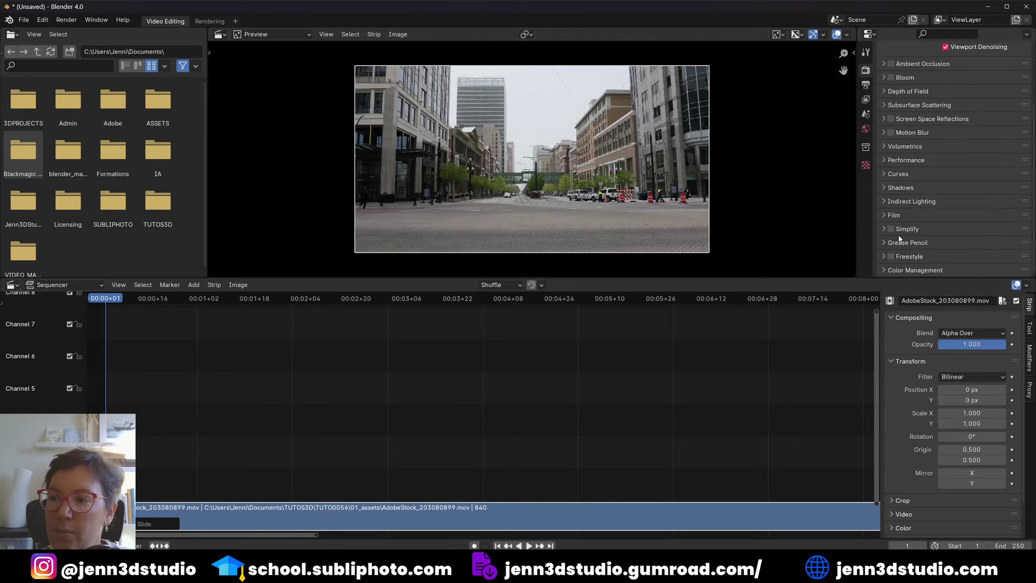
pyautogui.scroll(-4, 889, 274)
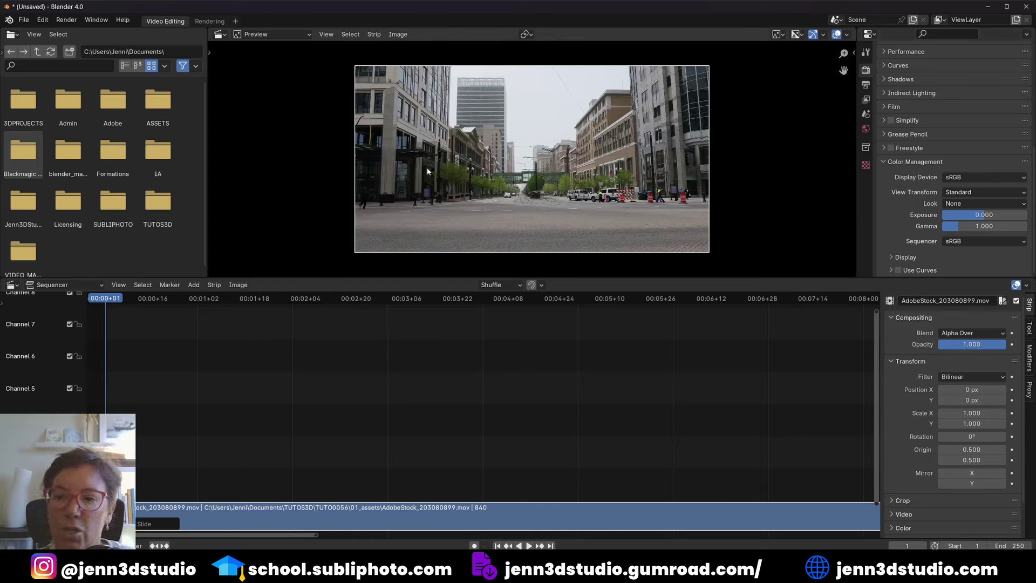
pyautogui.click(67, 21)
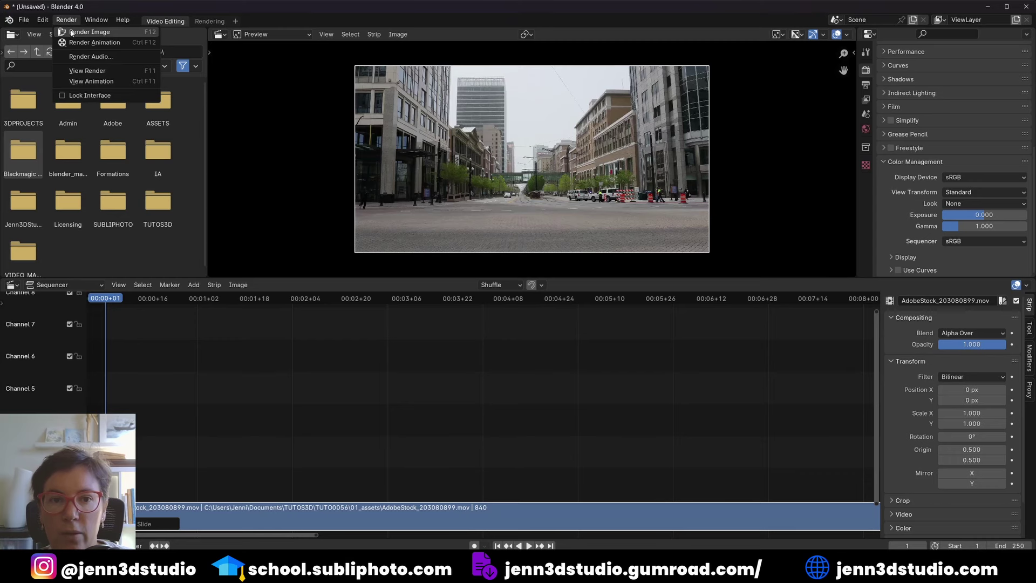
# Render the current street frame and start saving the render result as an image
pyautogui.click(70, 32)
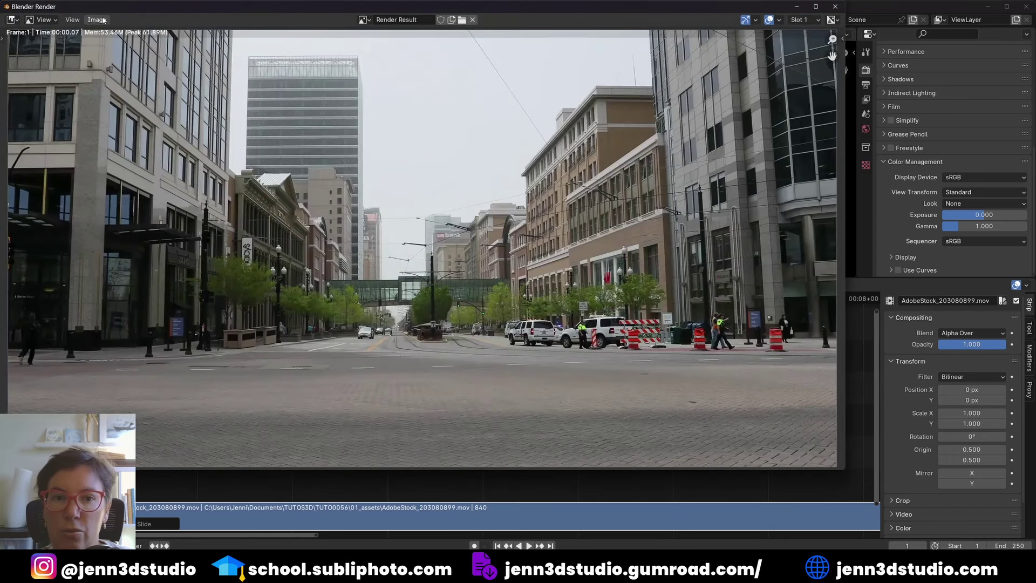
pyautogui.click(100, 22)
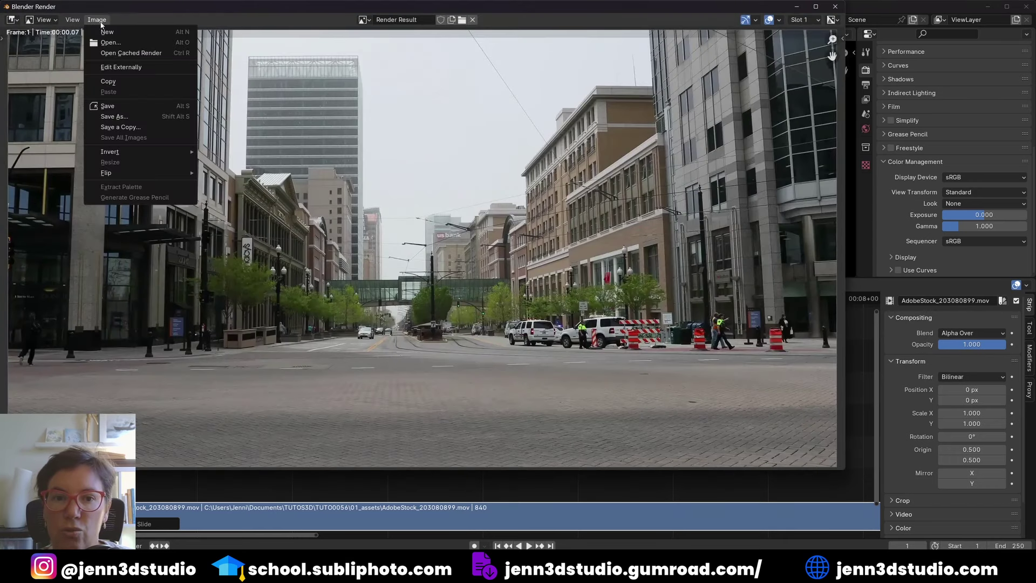
pyautogui.click(111, 117)
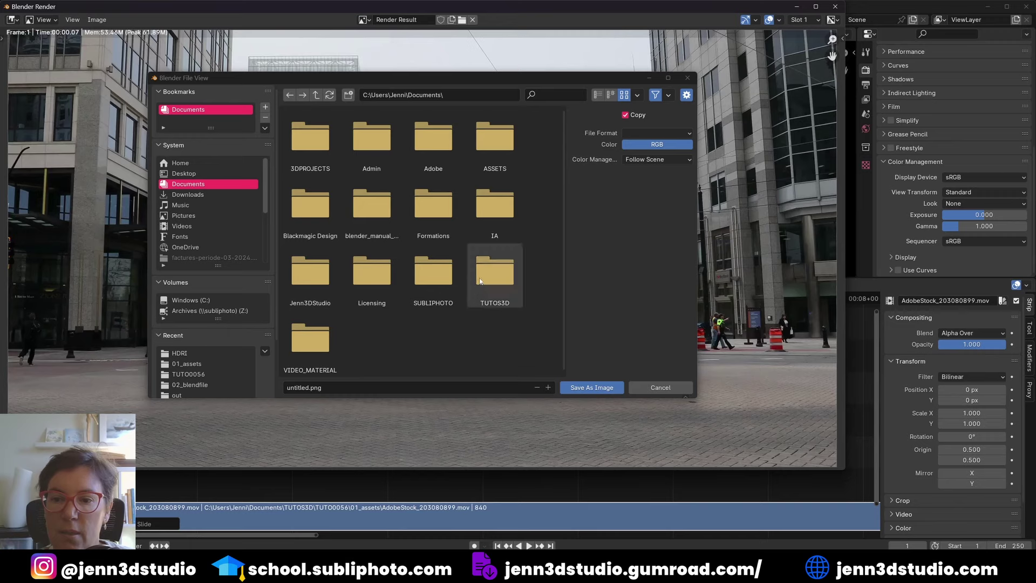
# Save the render as persp.png in the TUTOS3D/TUTO0056 folder
pyautogui.doubleClick(494, 270)
pyautogui.scroll(-5, 323, 275)
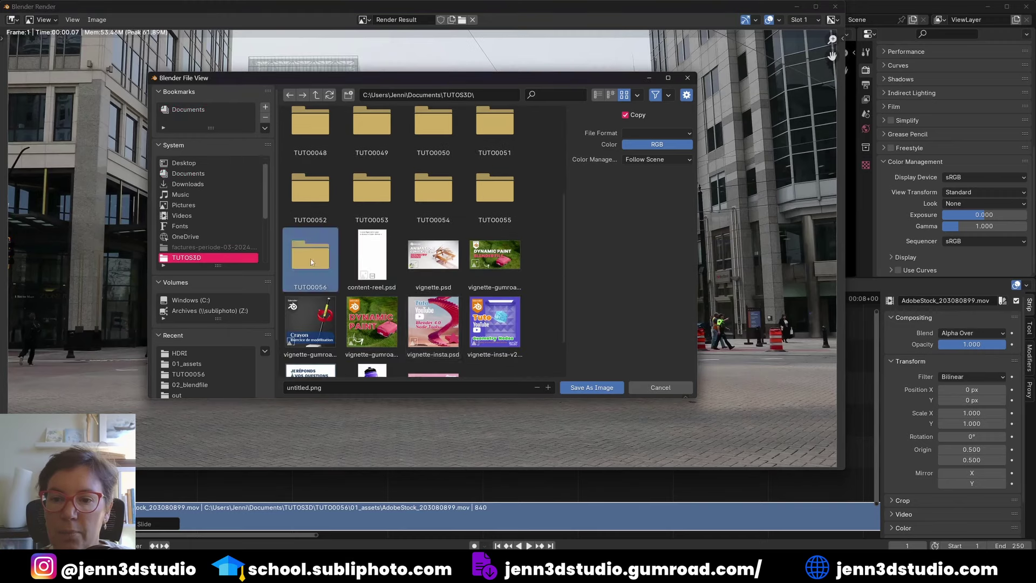
pyautogui.doubleClick(322, 275)
pyautogui.click(300, 387)
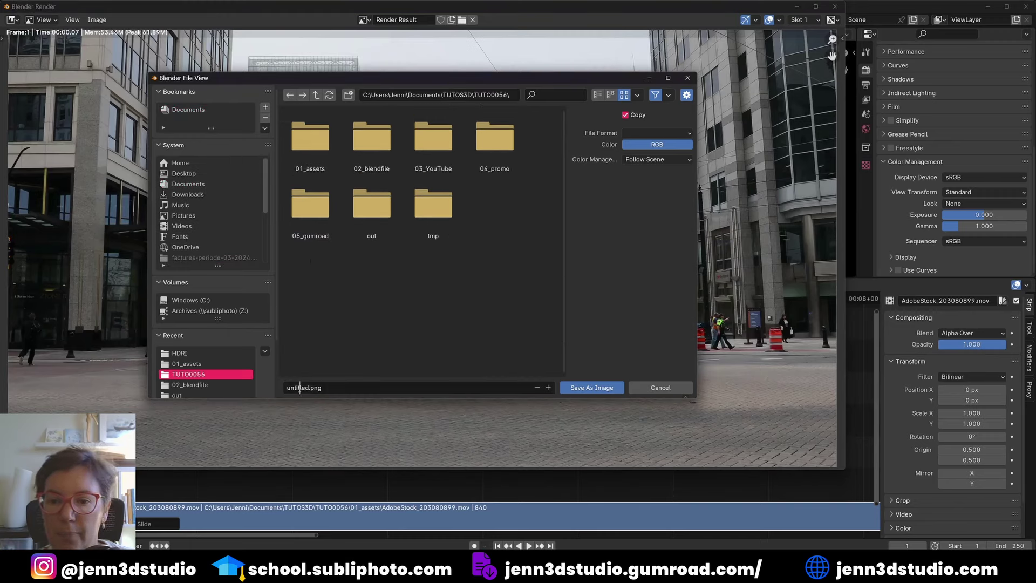
pyautogui.doubleClick(299, 387)
pyautogui.write('persp')
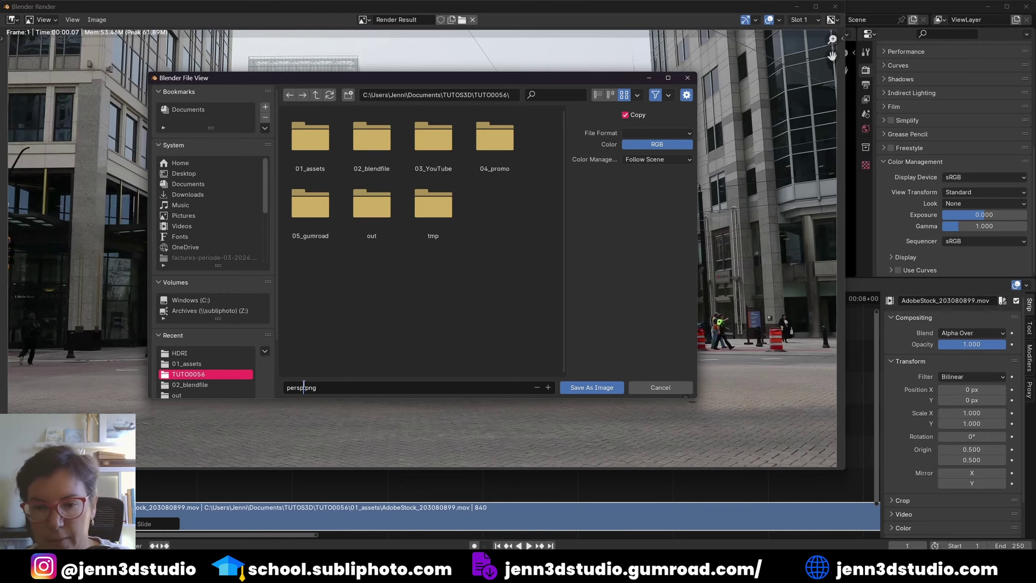
pyautogui.click(590, 389)
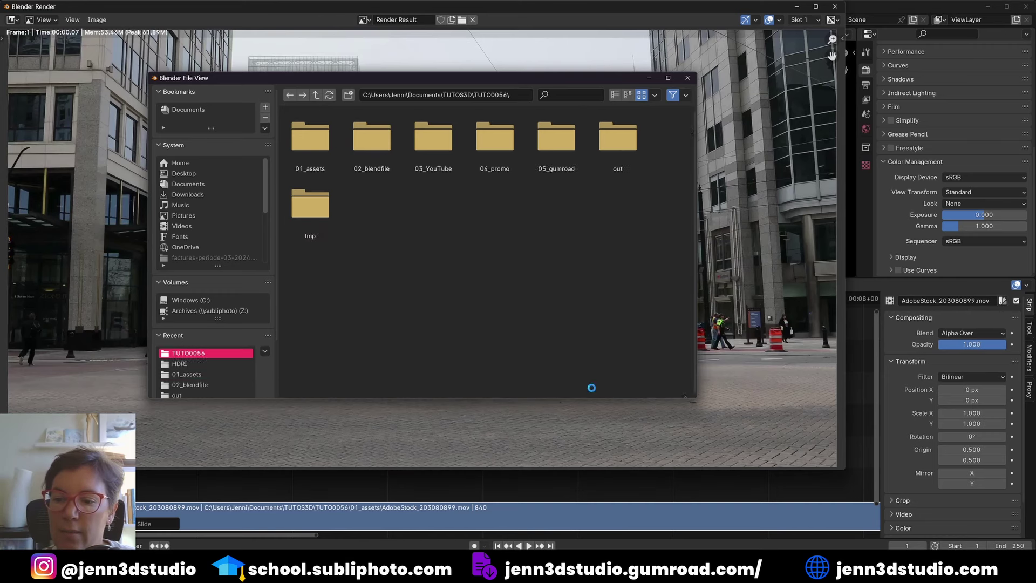
pyautogui.press('super')
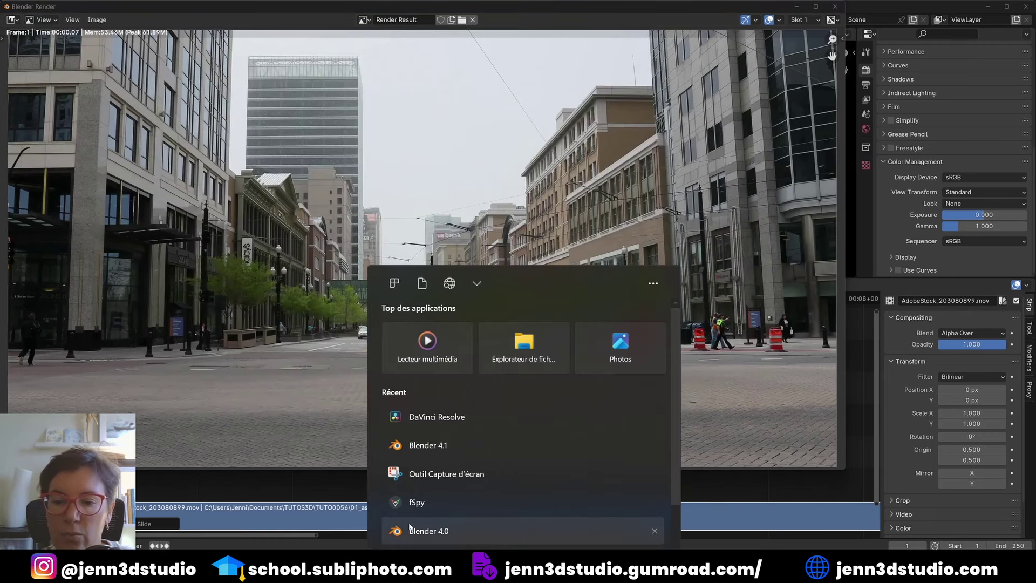
# Launch fSpy and load persp.png by dragging it onto the window
pyautogui.click(416, 502)
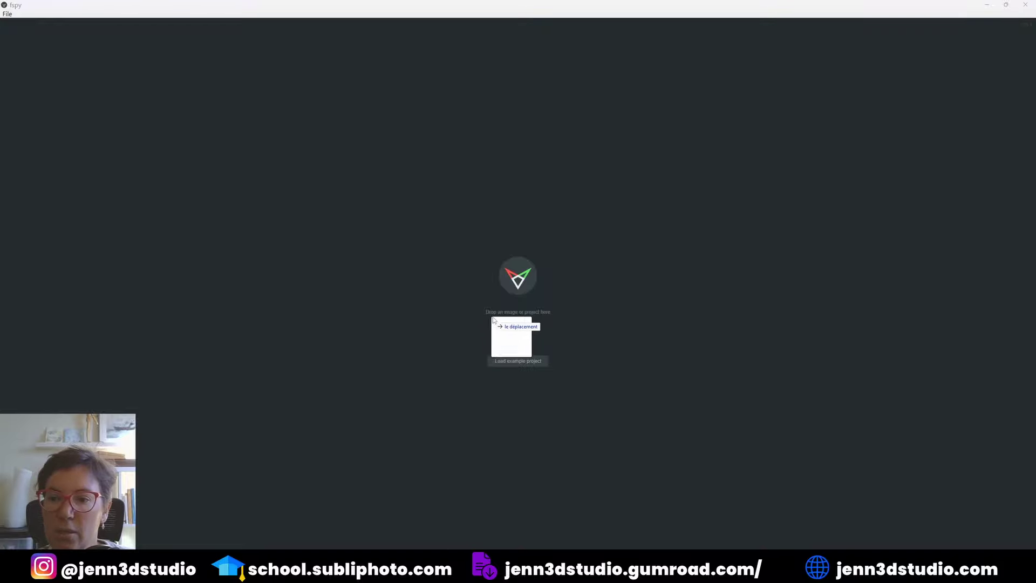
pyautogui.moveTo(485, 346); pyautogui.dragTo(500, 297)
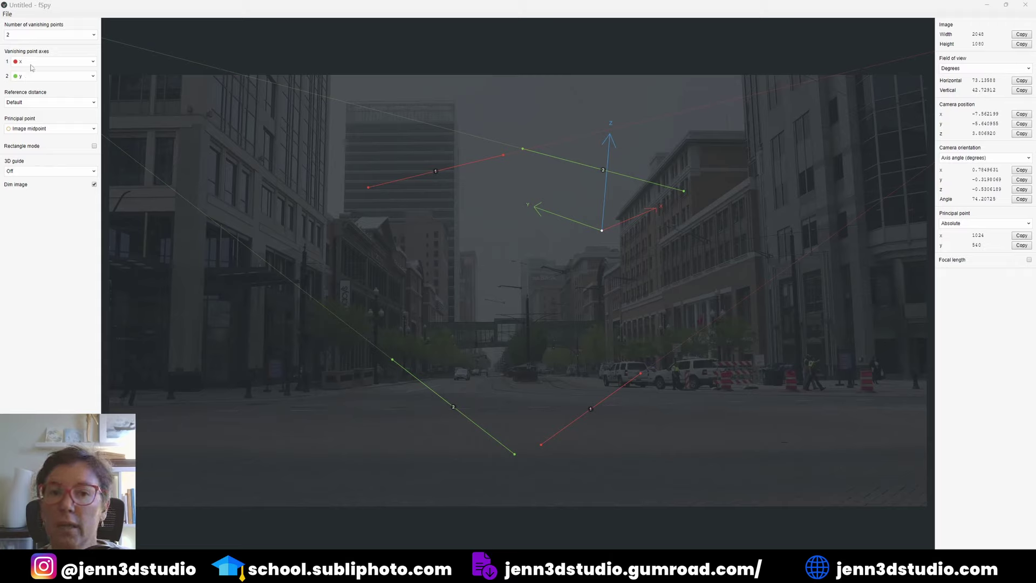
# Assign the second vanishing point to the z axis and turn off Dim image
pyautogui.click(20, 78)
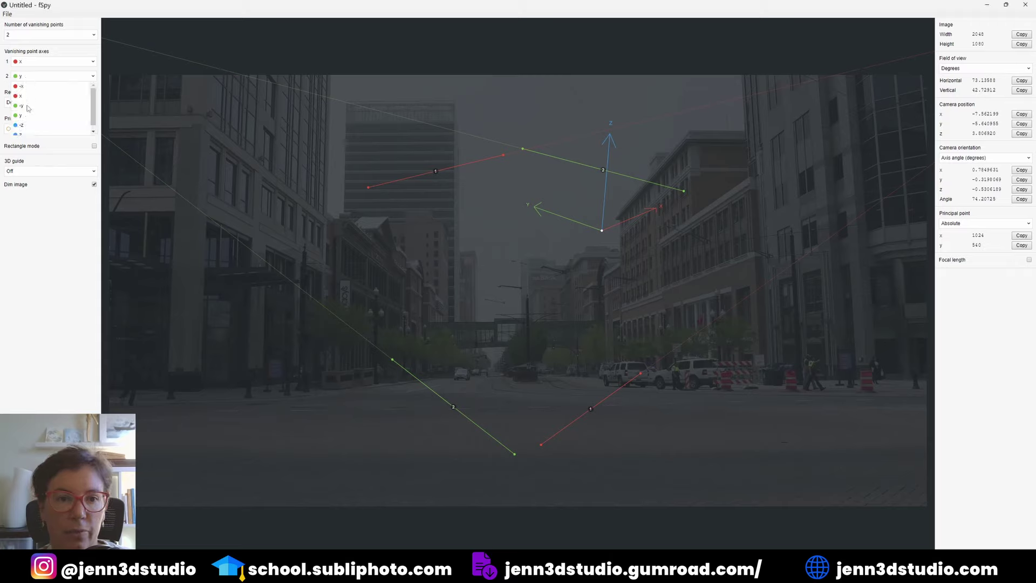
pyautogui.click(20, 134)
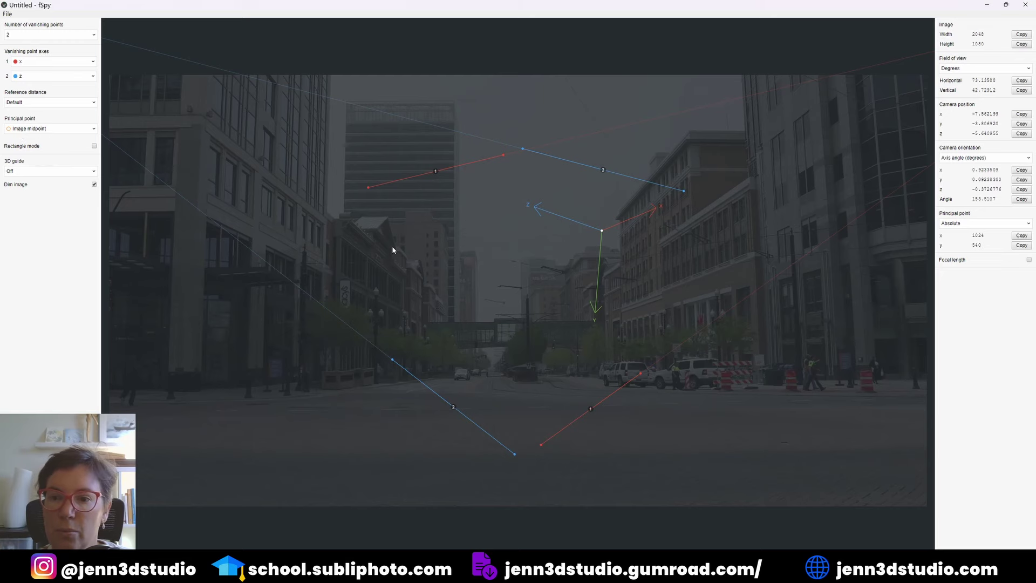
pyautogui.click(95, 184)
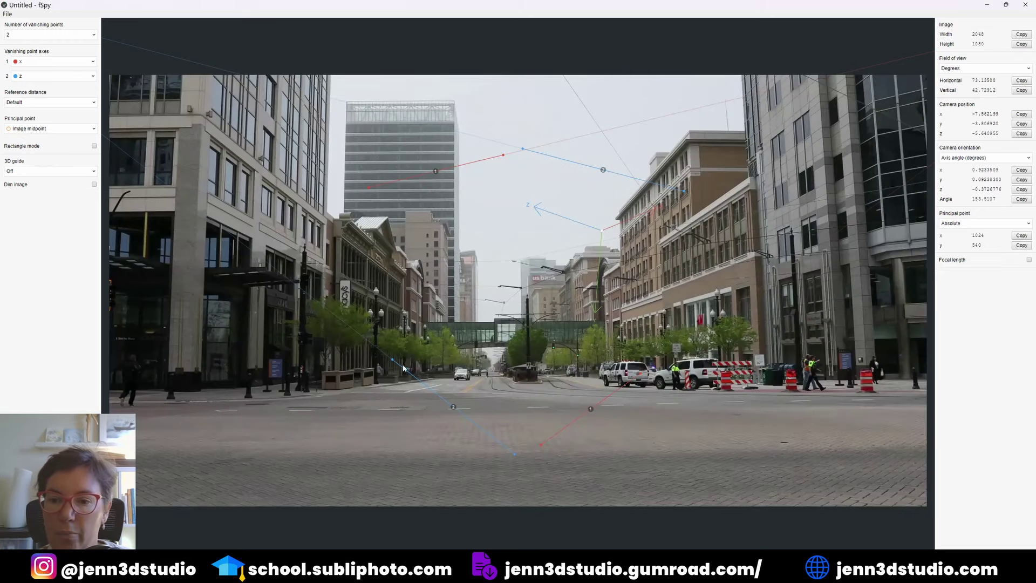
# Align the blue vanishing lines with edges on the left and right buildings
pyautogui.moveTo(394, 363); pyautogui.dragTo(212, 77)
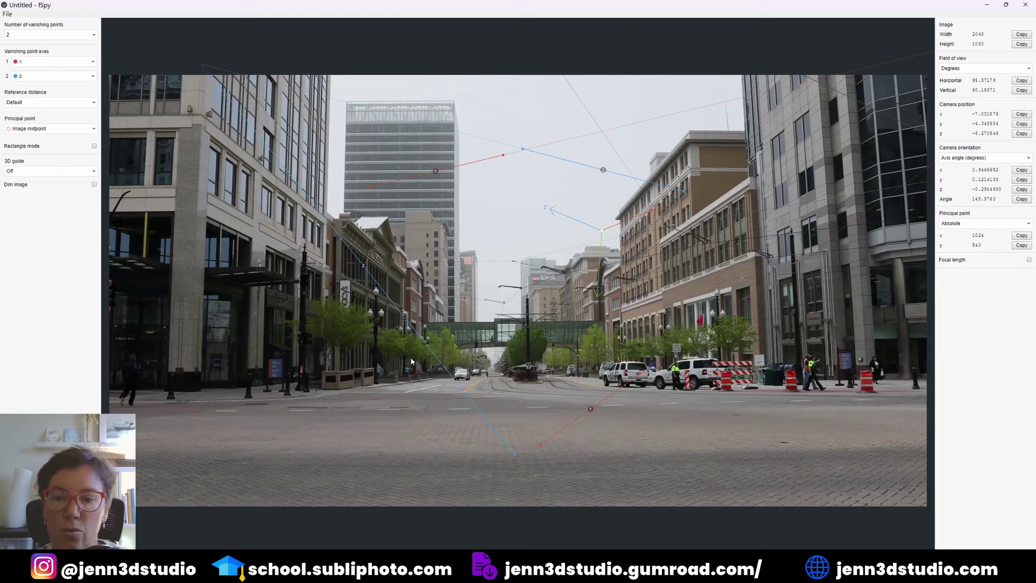
pyautogui.moveTo(513, 456)
pyautogui.mouseDown()
pyautogui.moveTo(202, 391)
pyautogui.moveTo(203, 372)
pyautogui.mouseUp()
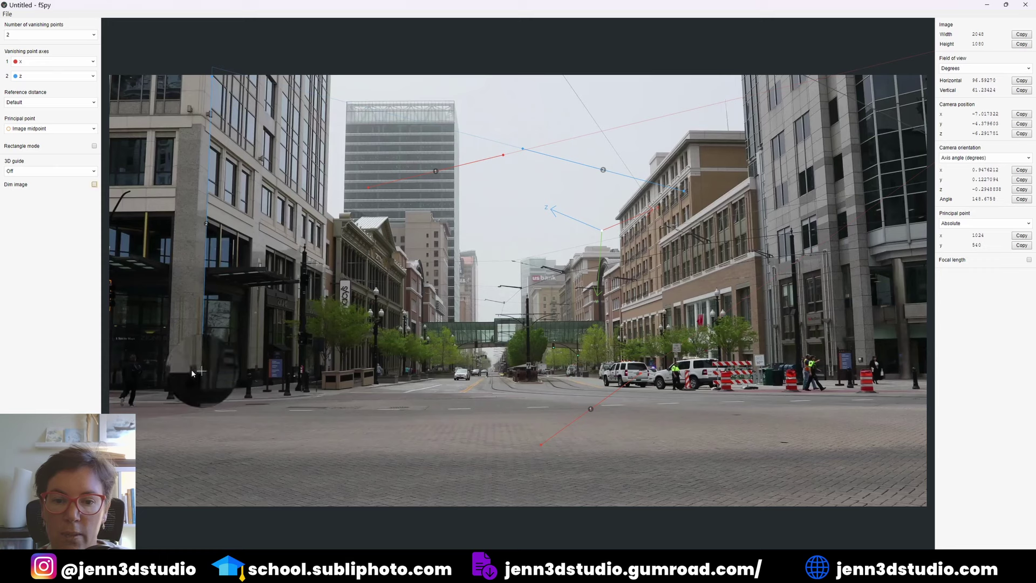
pyautogui.moveTo(189, 369); pyautogui.dragTo(190, 369)
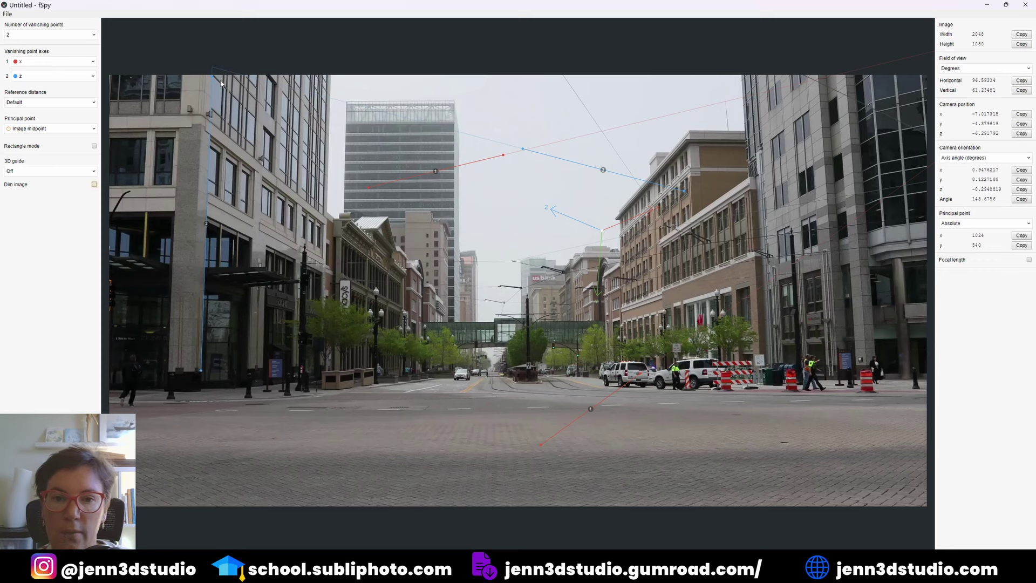
pyautogui.moveTo(212, 76); pyautogui.dragTo(182, 70)
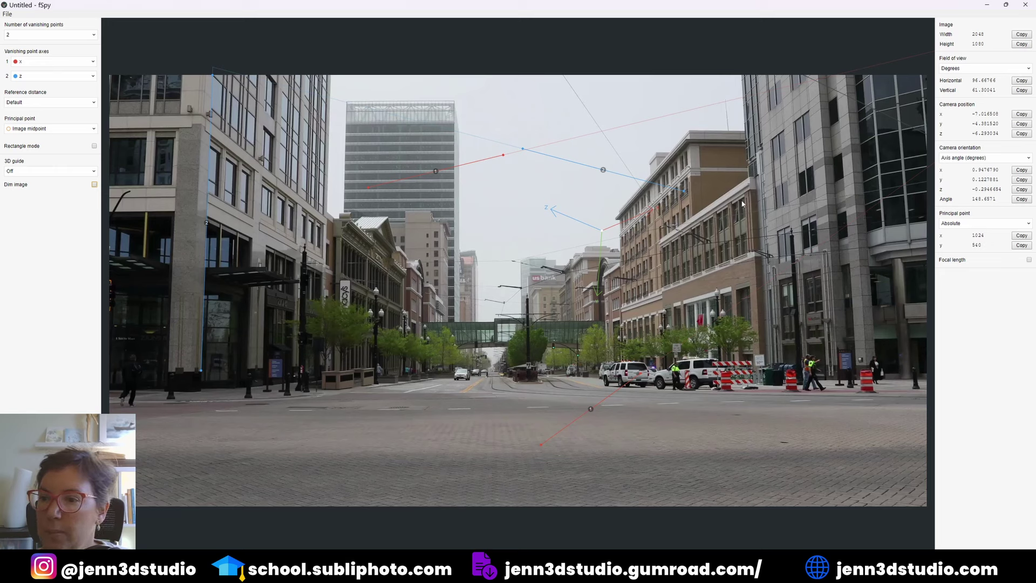
pyautogui.moveTo(678, 188); pyautogui.dragTo(866, 366)
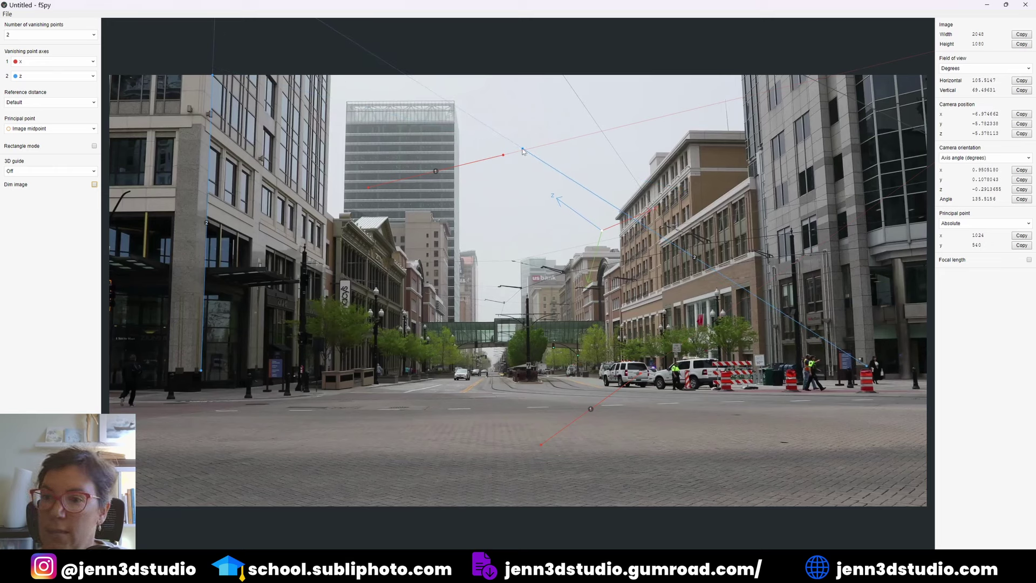
pyautogui.moveTo(522, 148); pyautogui.dragTo(845, 77)
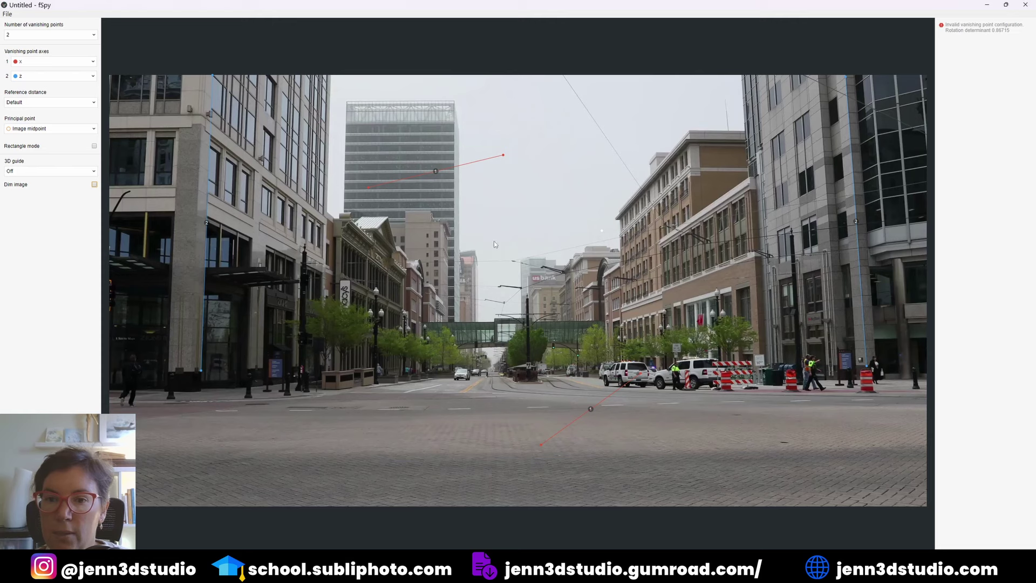
# Align the red vanishing lines with the left facade and right building edge
pyautogui.moveTo(367, 188); pyautogui.dragTo(207, 118)
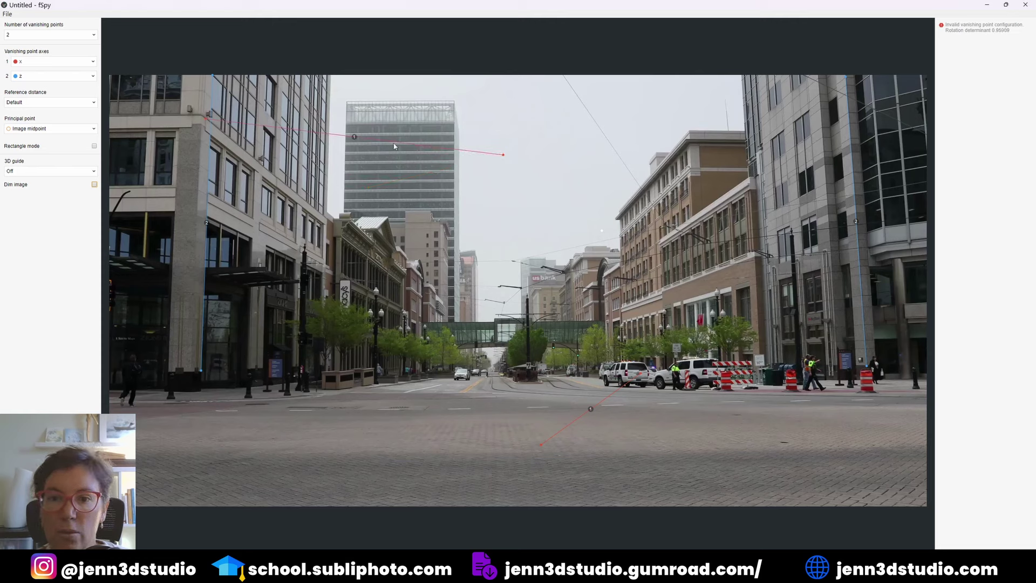
pyautogui.moveTo(502, 156); pyautogui.dragTo(372, 259)
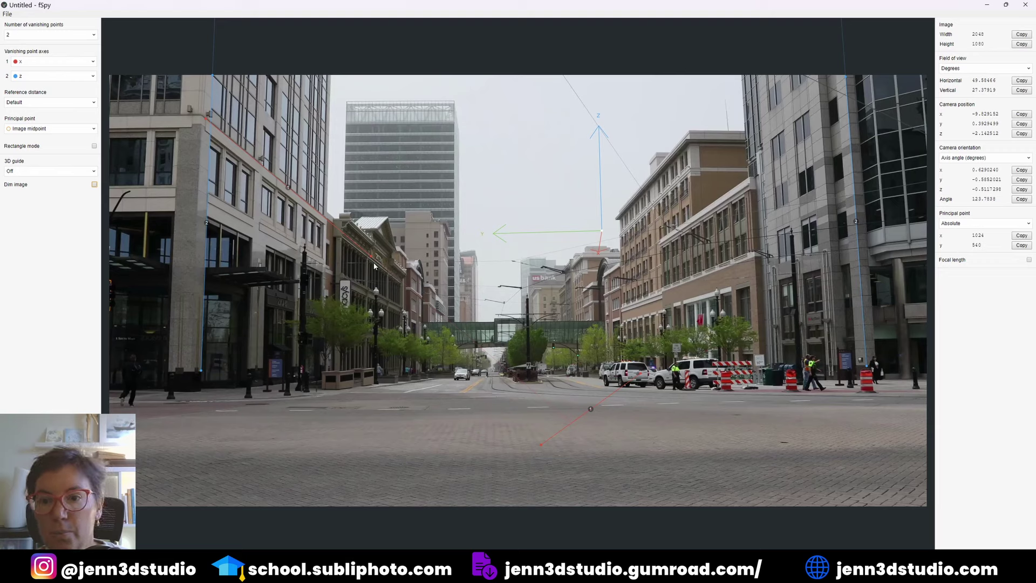
pyautogui.moveTo(372, 257); pyautogui.dragTo(371, 258)
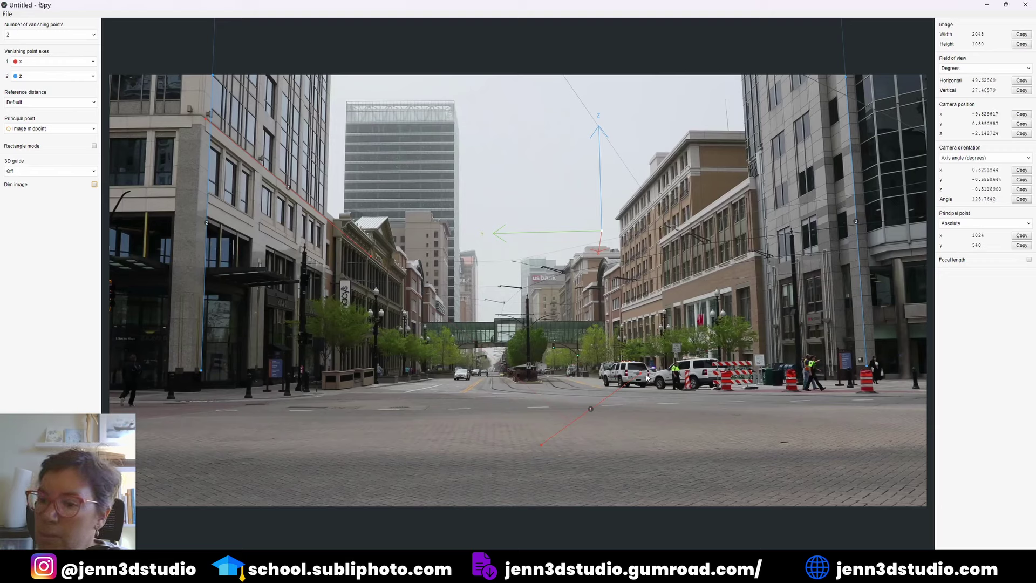
pyautogui.moveTo(646, 378); pyautogui.dragTo(755, 259)
pyautogui.moveTo(540, 443); pyautogui.dragTo(580, 322)
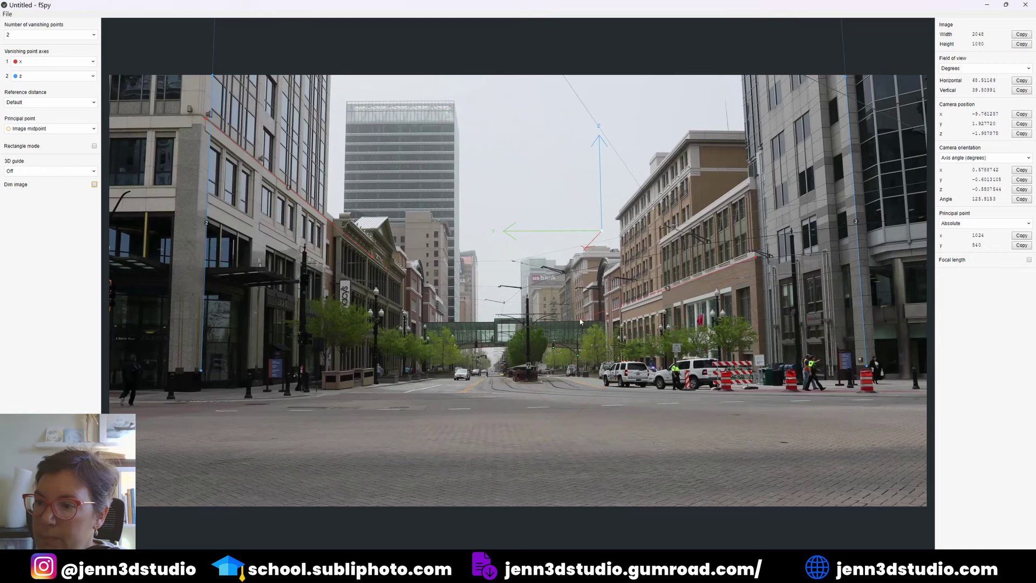
pyautogui.moveTo(755, 258); pyautogui.dragTo(753, 257)
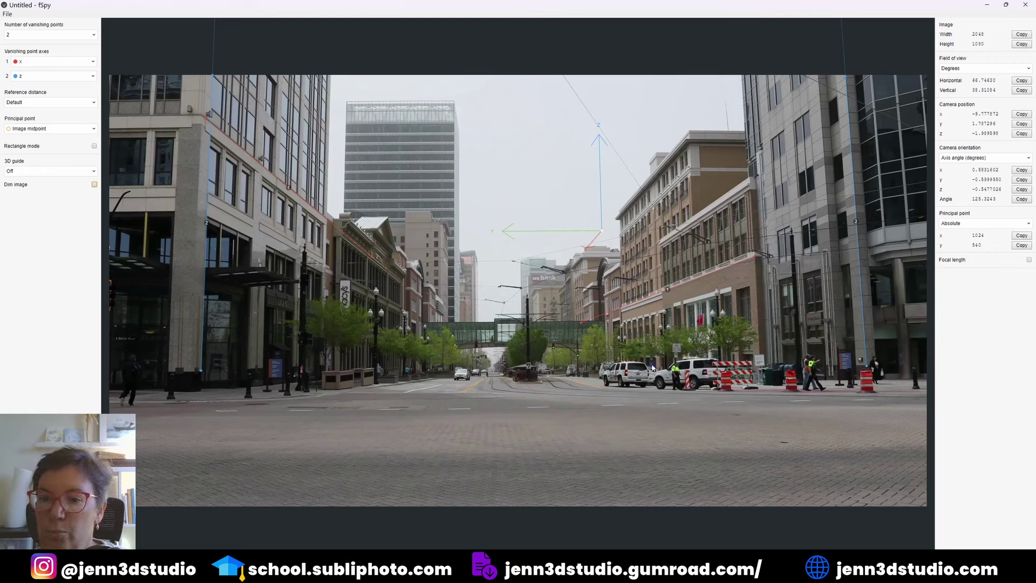
# Show the xy grid floor guide and drag the origin down onto the road
pyautogui.click(17, 172)
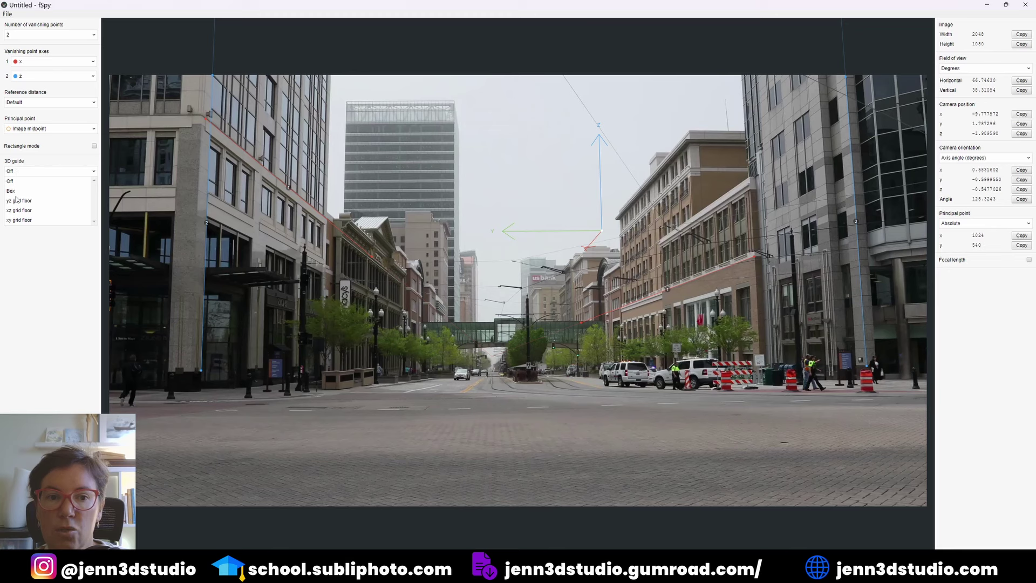
pyautogui.click(17, 220)
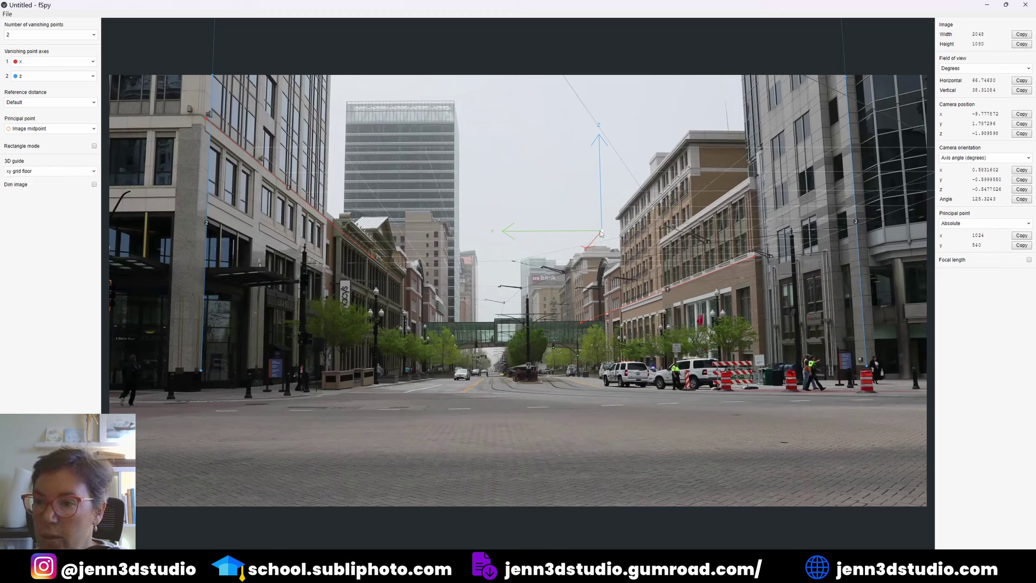
pyautogui.moveTo(602, 233)
pyautogui.mouseDown()
pyautogui.moveTo(500, 441)
pyautogui.moveTo(492, 437)
pyautogui.mouseUp()
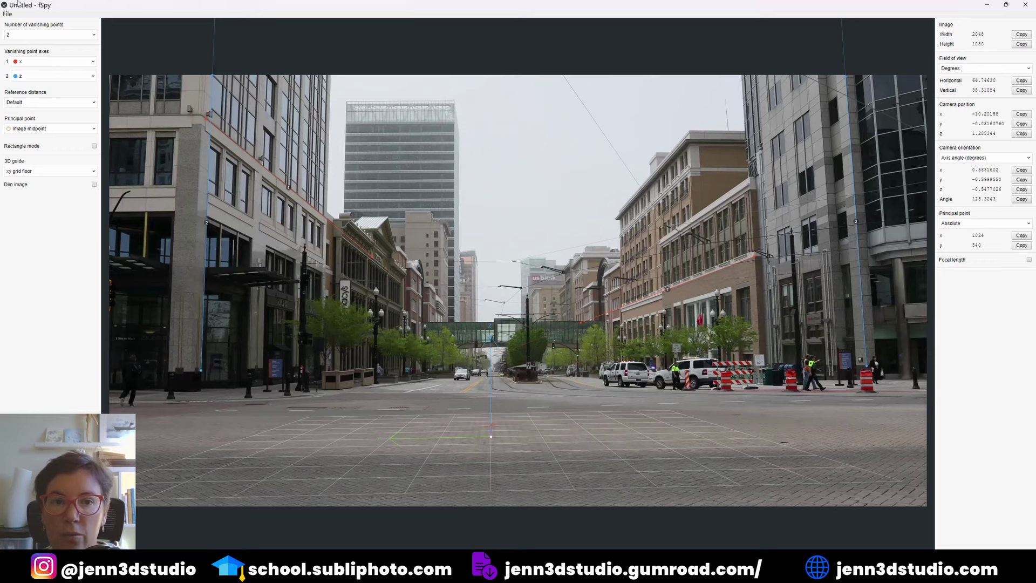
# Save the fSpy project under the name persp
pyautogui.click(10, 15)
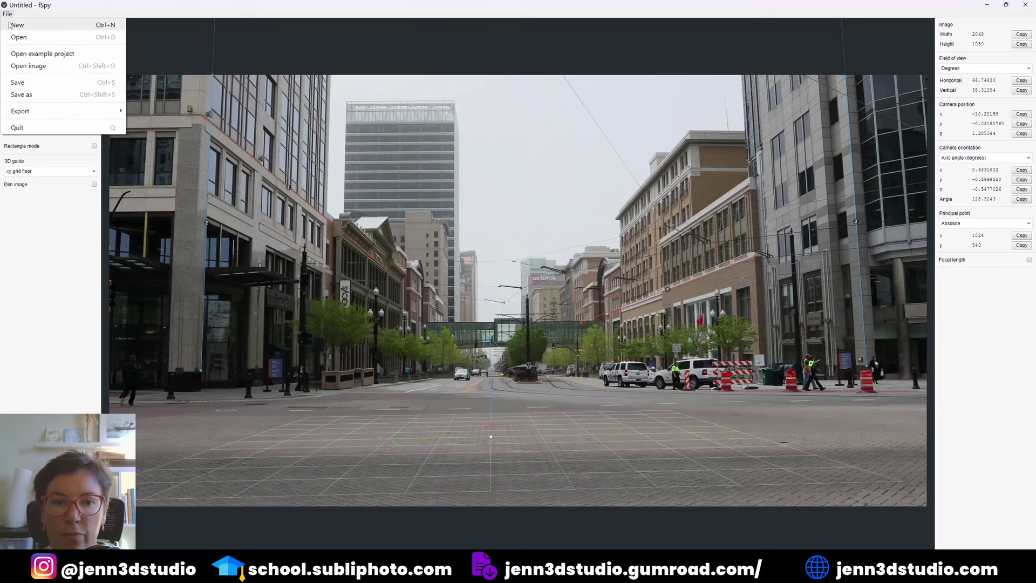
pyautogui.click(33, 94)
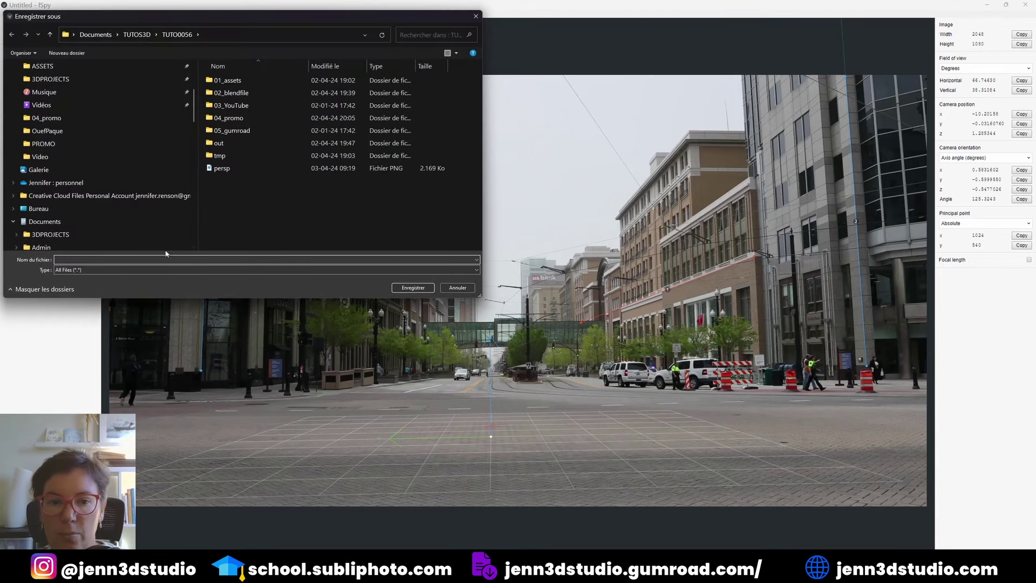
pyautogui.click(178, 258)
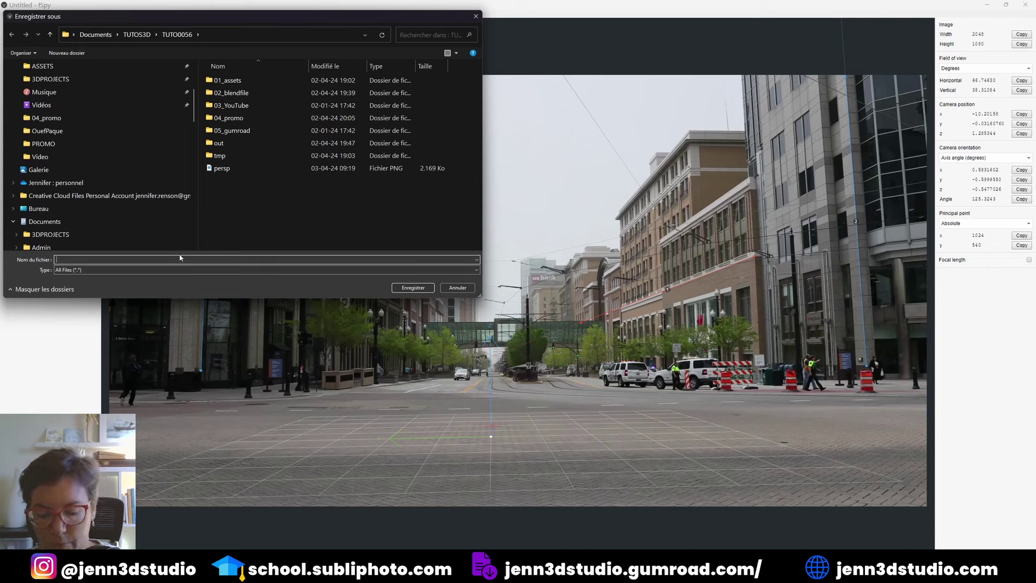
pyautogui.write('persp')
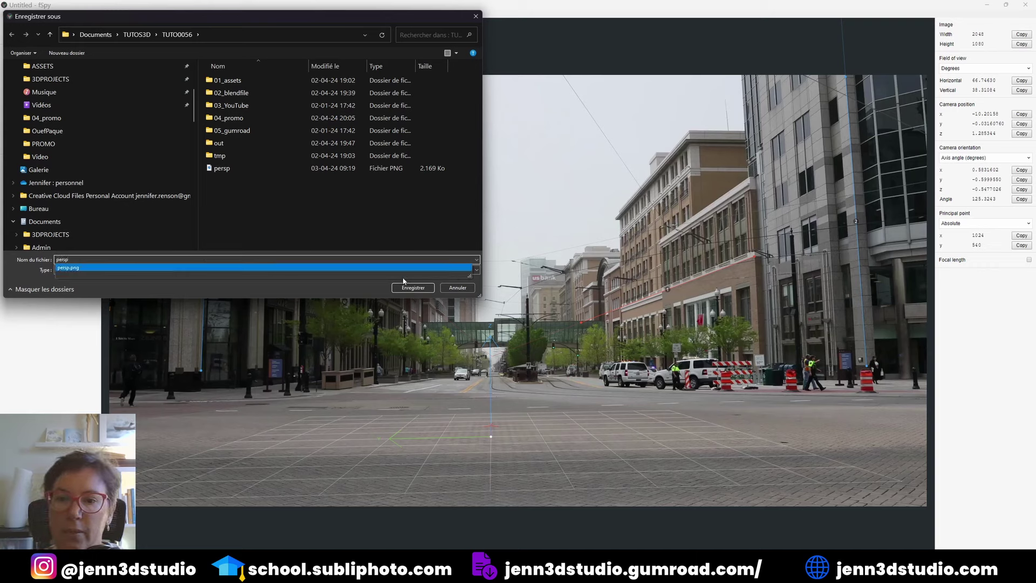
pyautogui.click(406, 287)
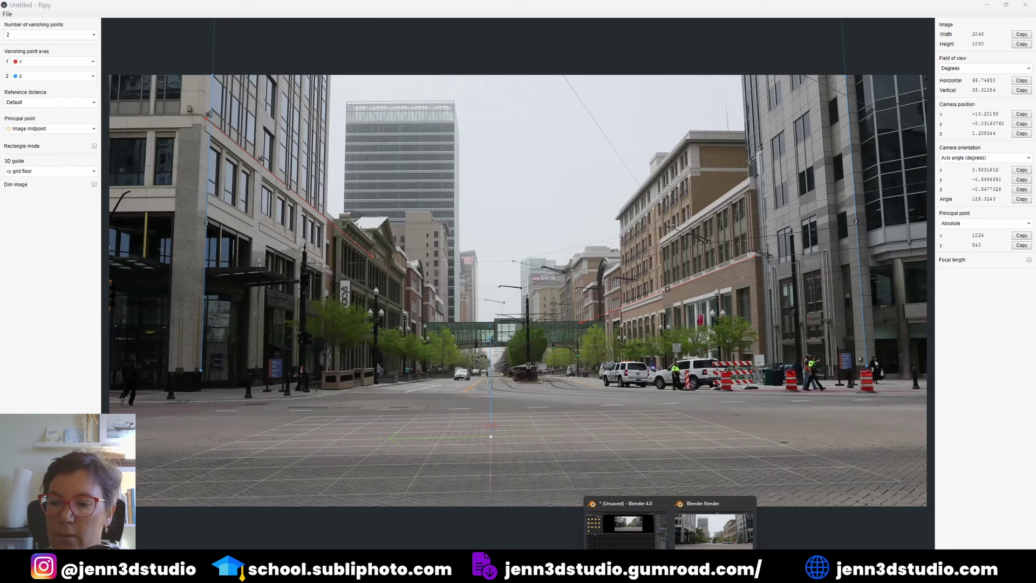
# Close the Blender render result window and return to the Blender video editing window
pyautogui.click(692, 524)
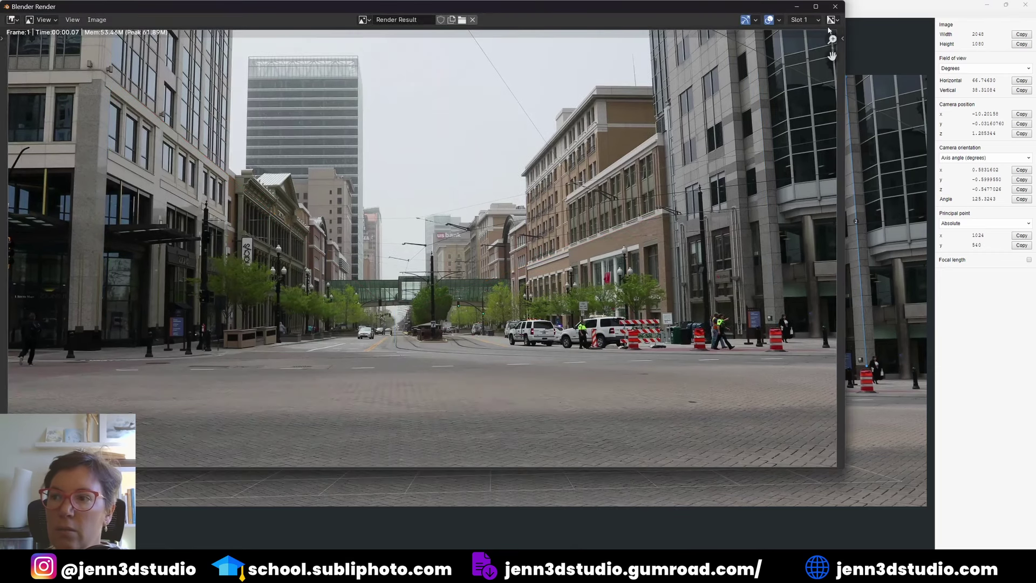
pyautogui.click(835, 7)
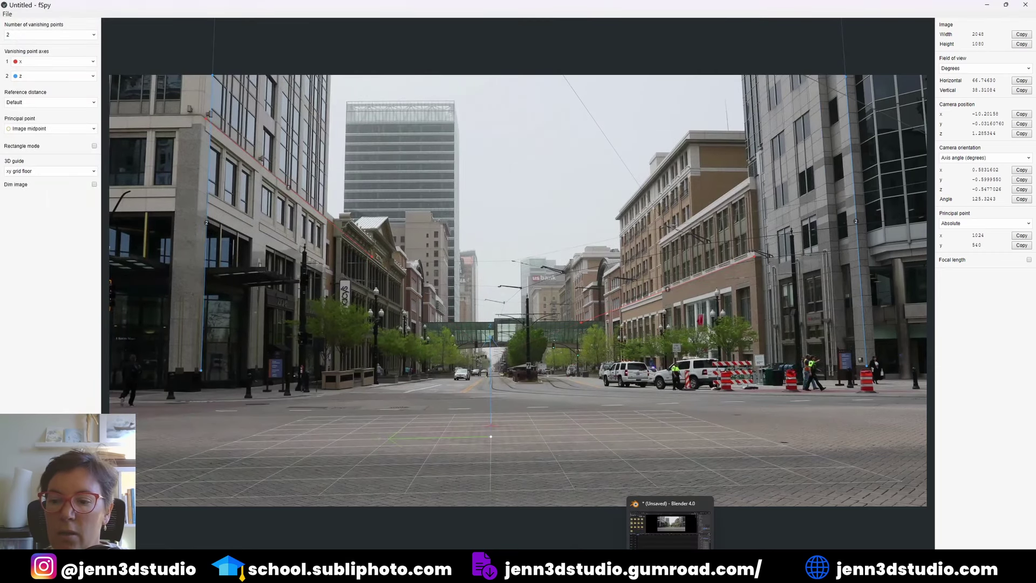
pyautogui.click(669, 518)
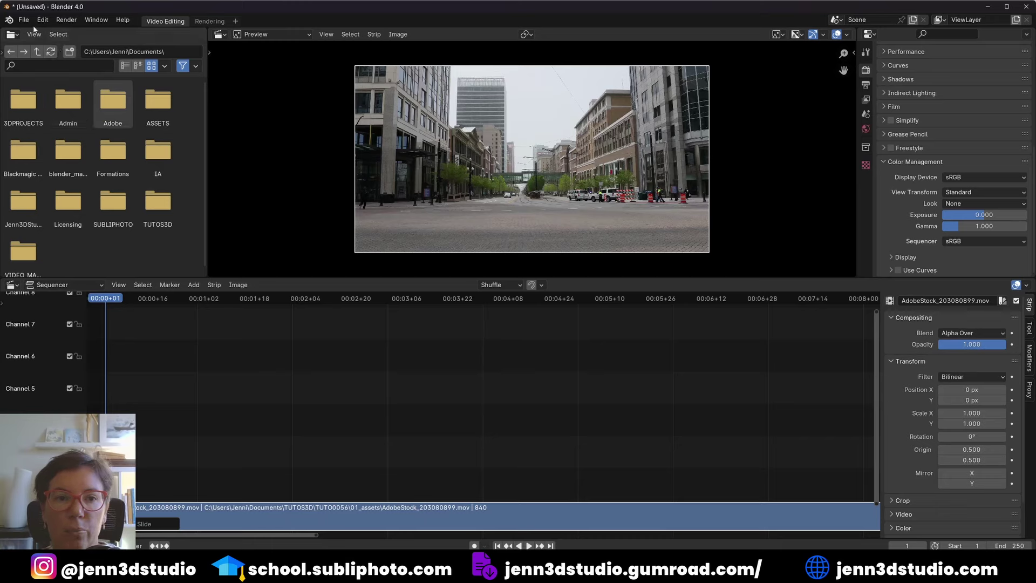
# Start a new General file, discarding the unsaved video editing changes
pyautogui.click(24, 20)
pyautogui.moveTo(38, 32)
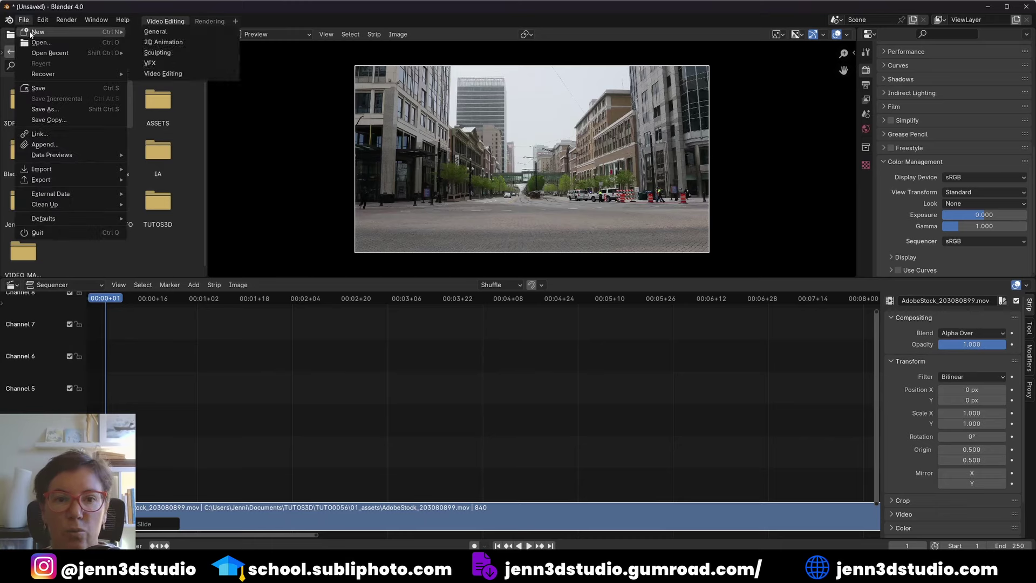
pyautogui.click(154, 33)
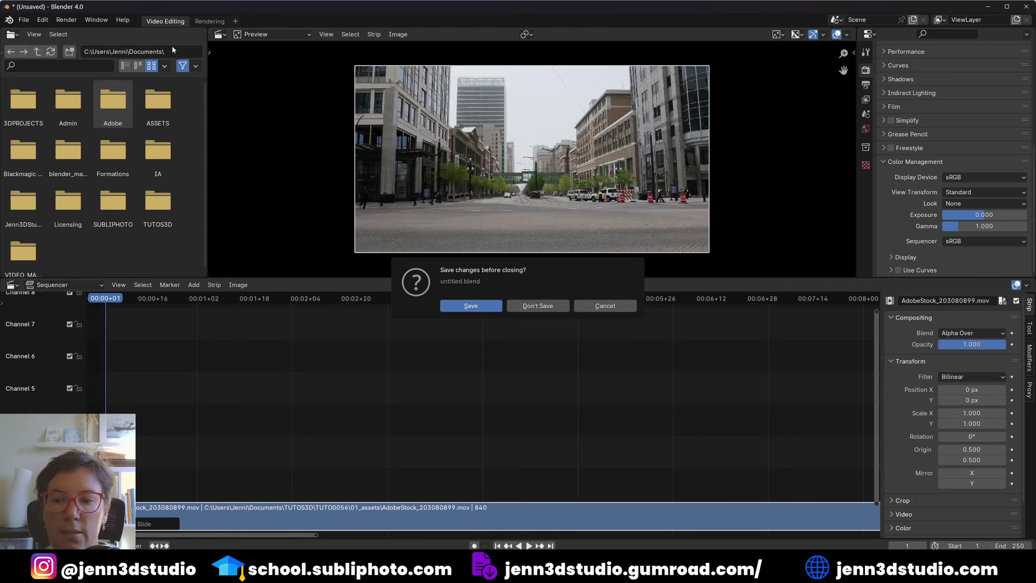
pyautogui.click(538, 306)
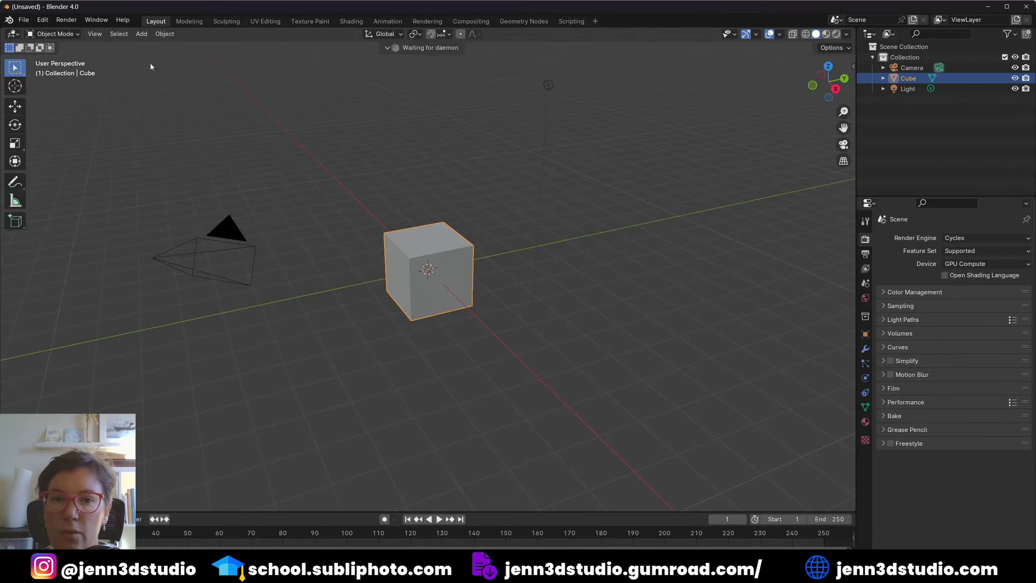
# Delete the default camera, cube and light from the scene
pyautogui.moveTo(150, 62)
pyautogui.mouseDown()
pyautogui.moveTo(593, 393)
pyautogui.moveTo(648, 405)
pyautogui.mouseUp()
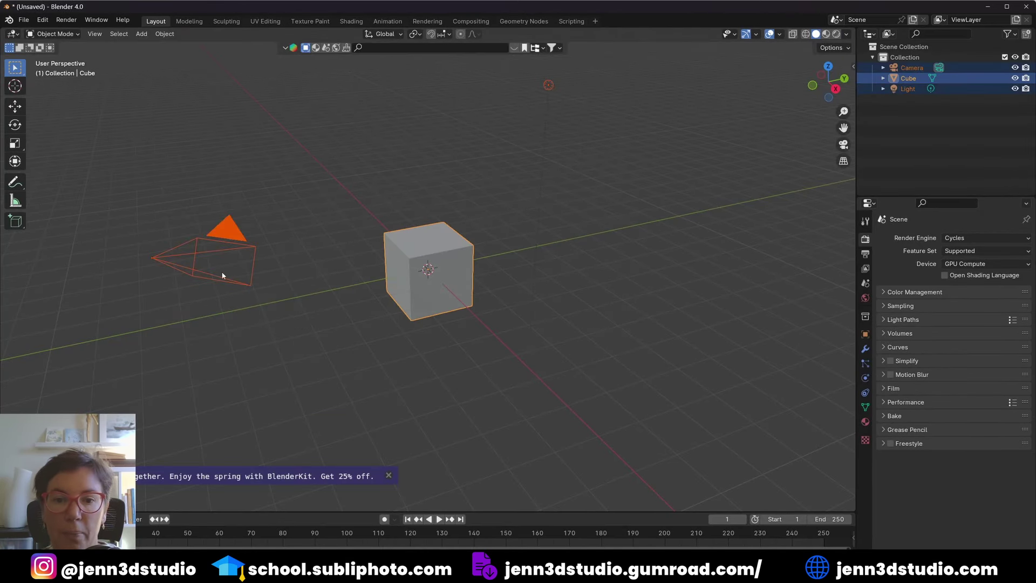
pyautogui.press('x')
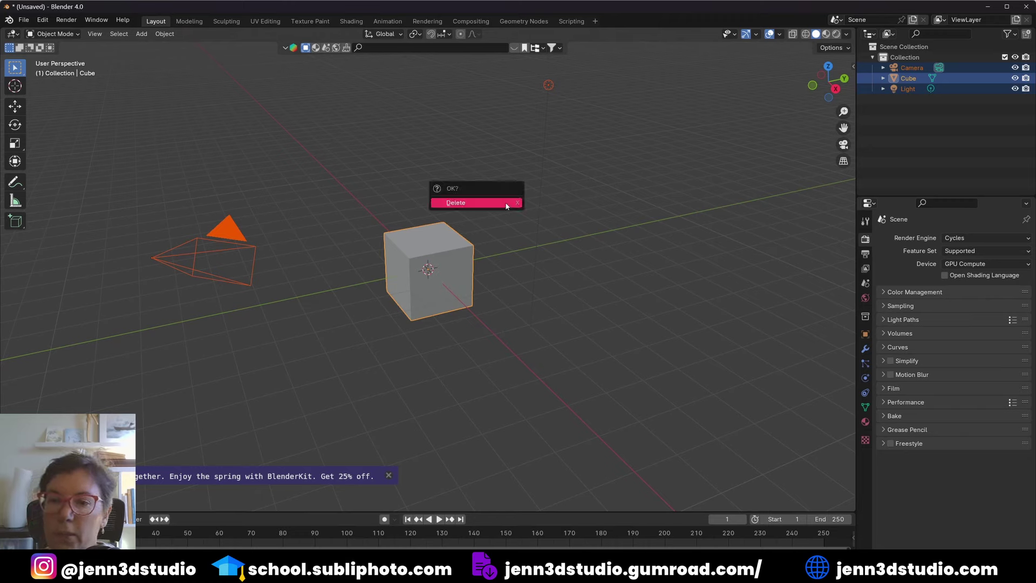
pyautogui.click(506, 203)
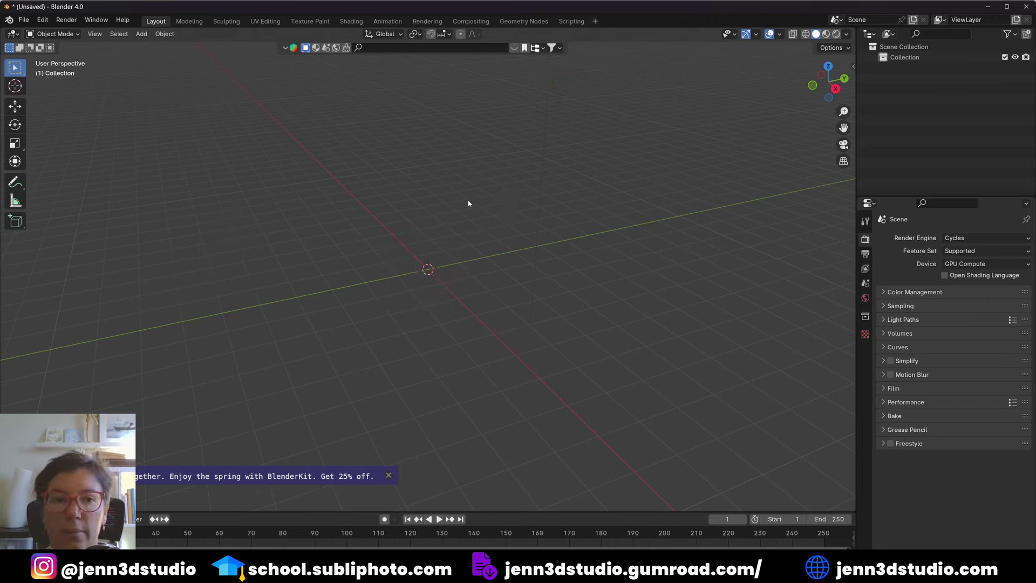
pyautogui.click(23, 20)
pyautogui.moveTo(43, 168)
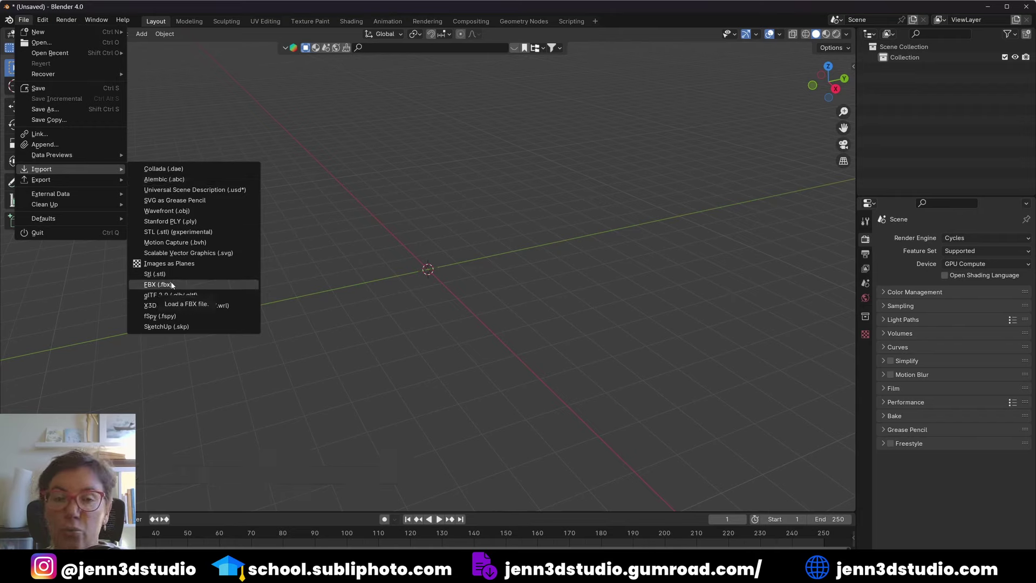
# Import the persp.fspy camera match from the TUTO0056 folder
pyautogui.click(182, 320)
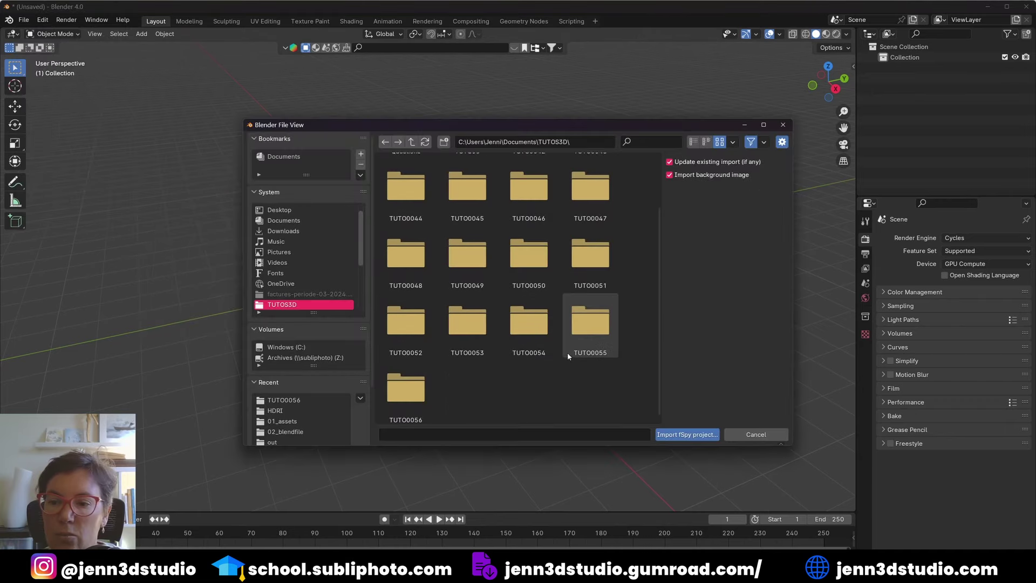
pyautogui.click(406, 377)
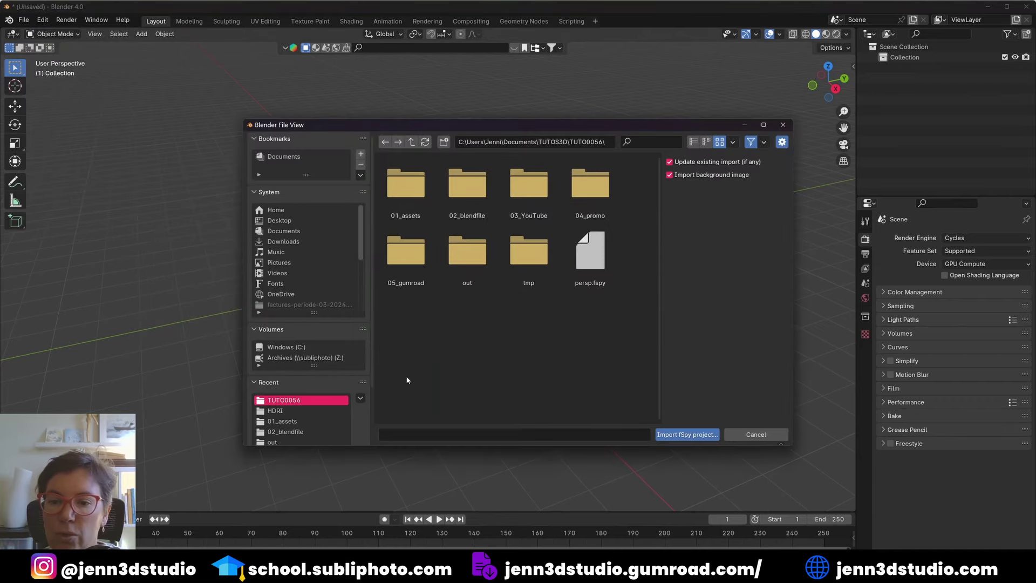
pyautogui.click(590, 253)
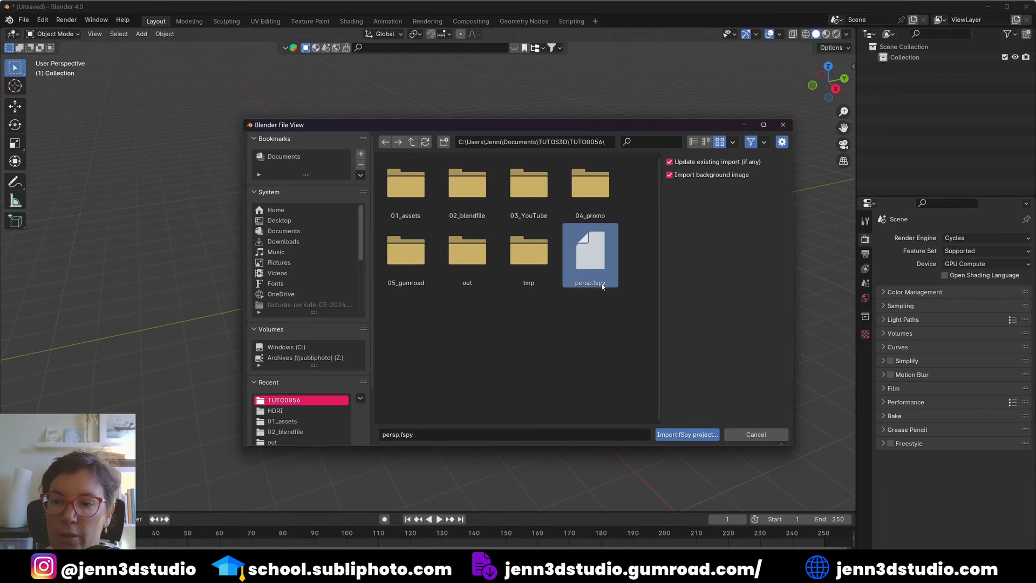
pyautogui.click(686, 434)
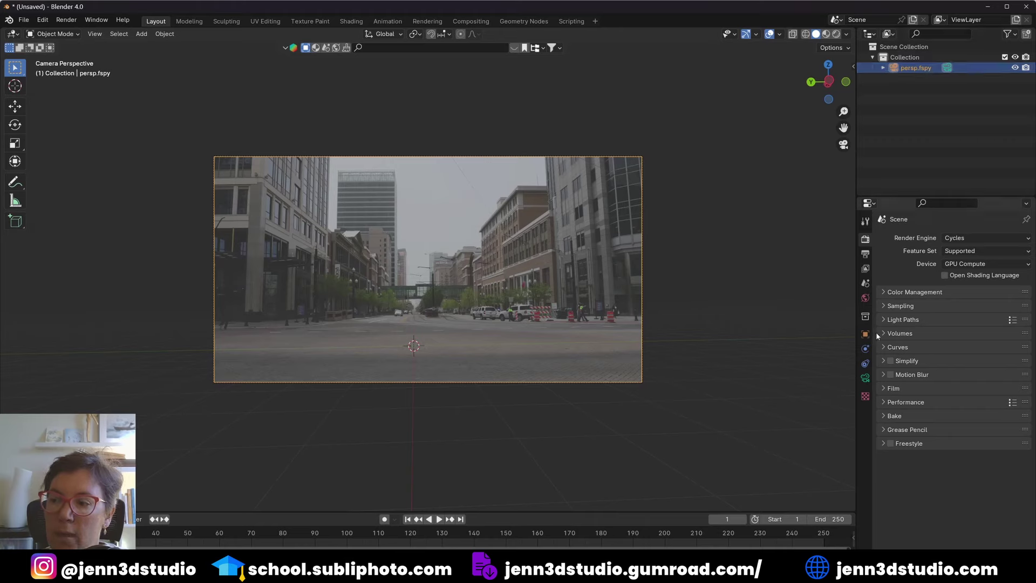
# Show the imported camera's lens in millimetres, reading a 27.33 mm focal length
pyautogui.click(866, 378)
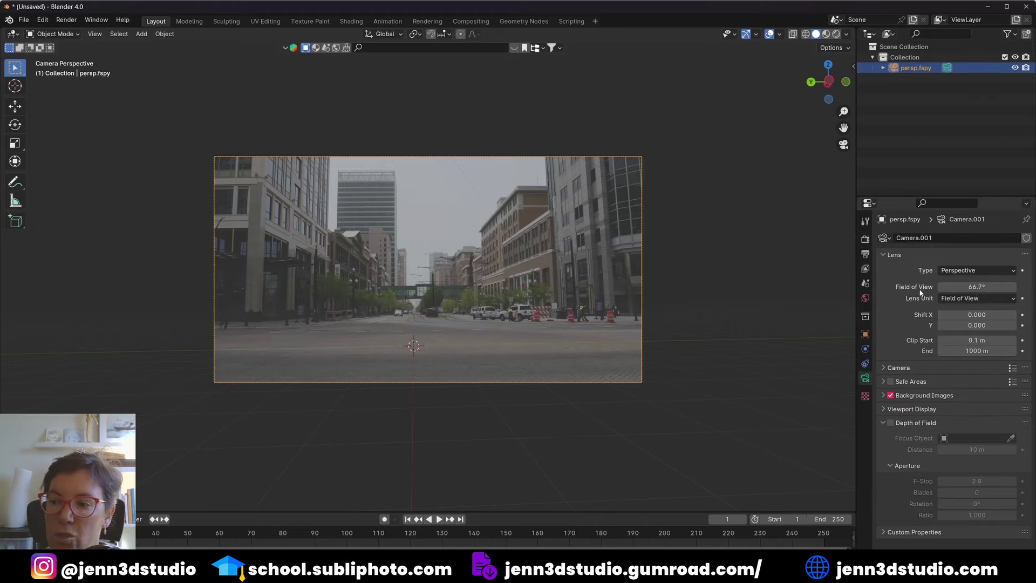
pyautogui.click(948, 299)
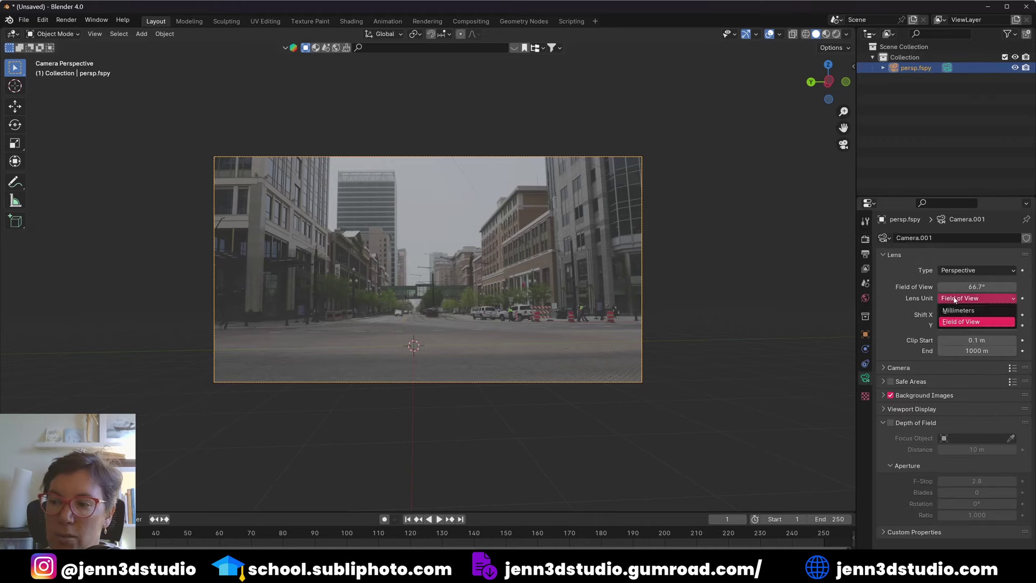
pyautogui.click(950, 310)
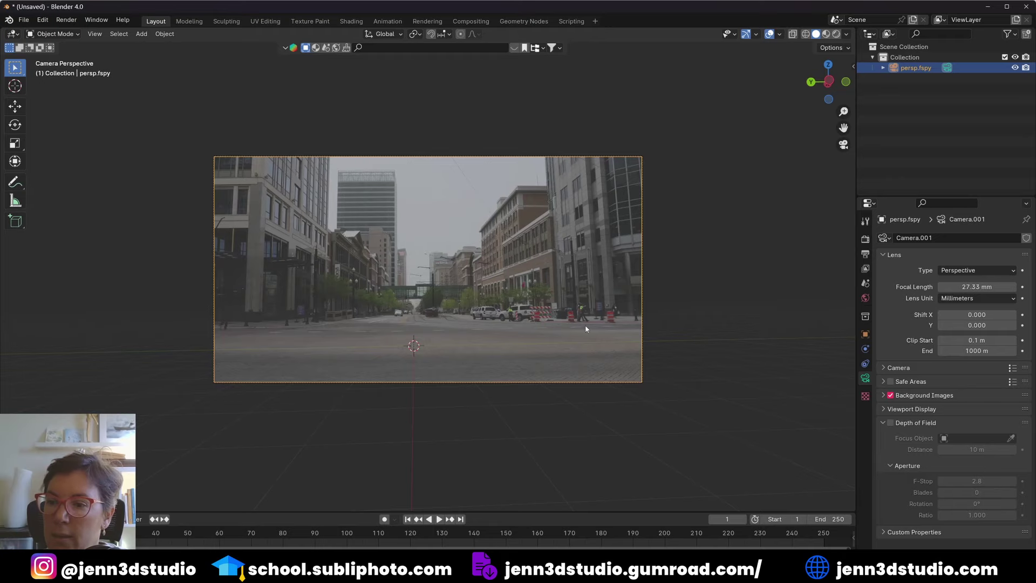
pyautogui.scroll(-3, 586, 328)
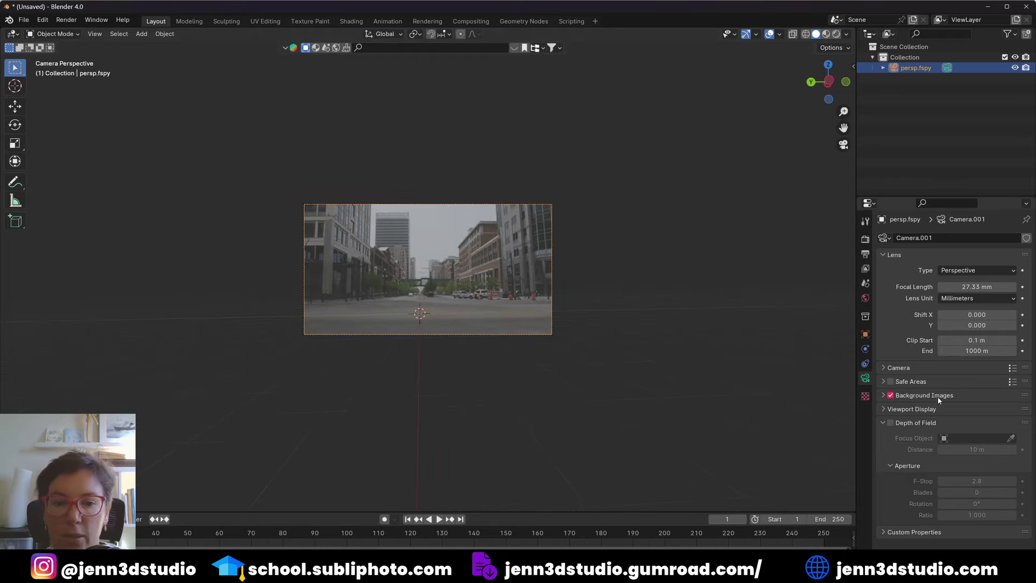
# Load AdobeStock_203080899.mov from 01_assets as the camera's movie-clip background
pyautogui.click(883, 255)
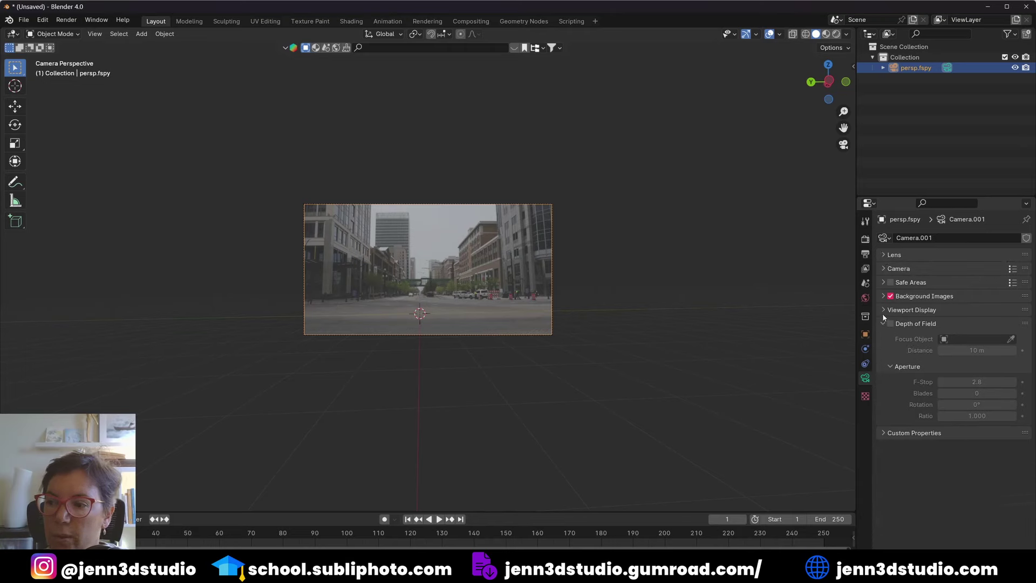
pyautogui.click(883, 296)
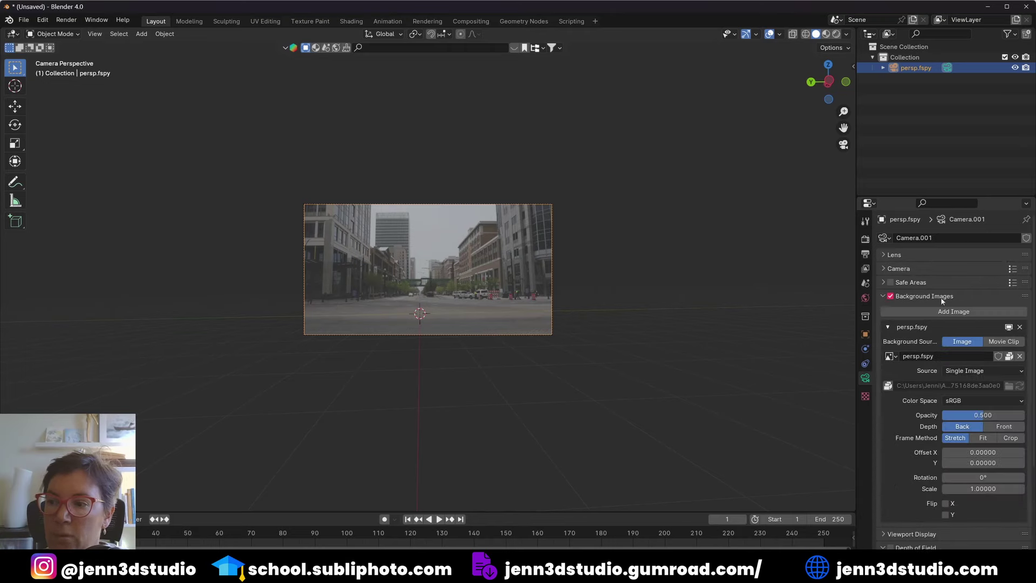
pyautogui.click(1005, 343)
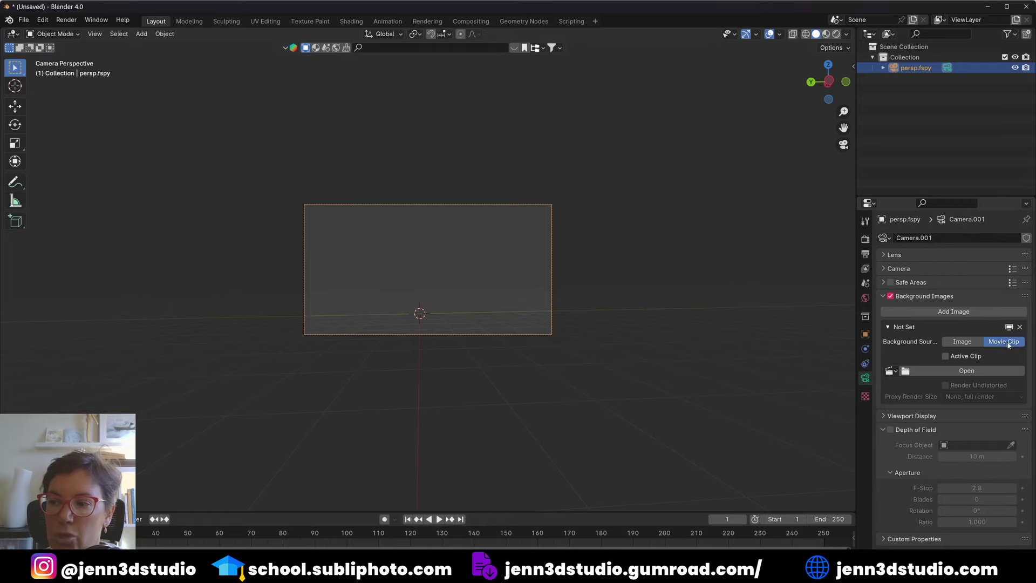
pyautogui.click(966, 370)
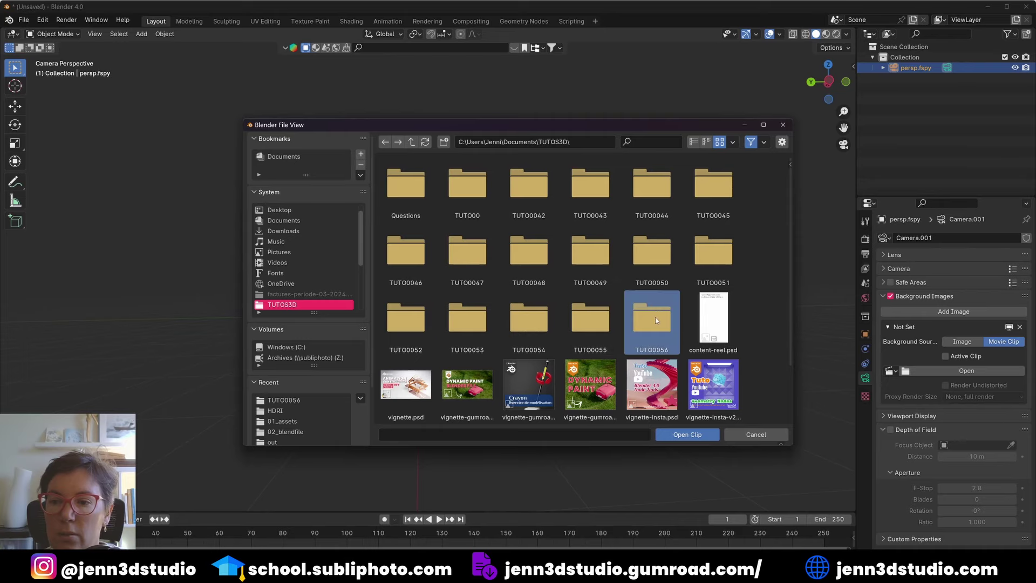
pyautogui.doubleClick(655, 317)
pyautogui.doubleClick(410, 194)
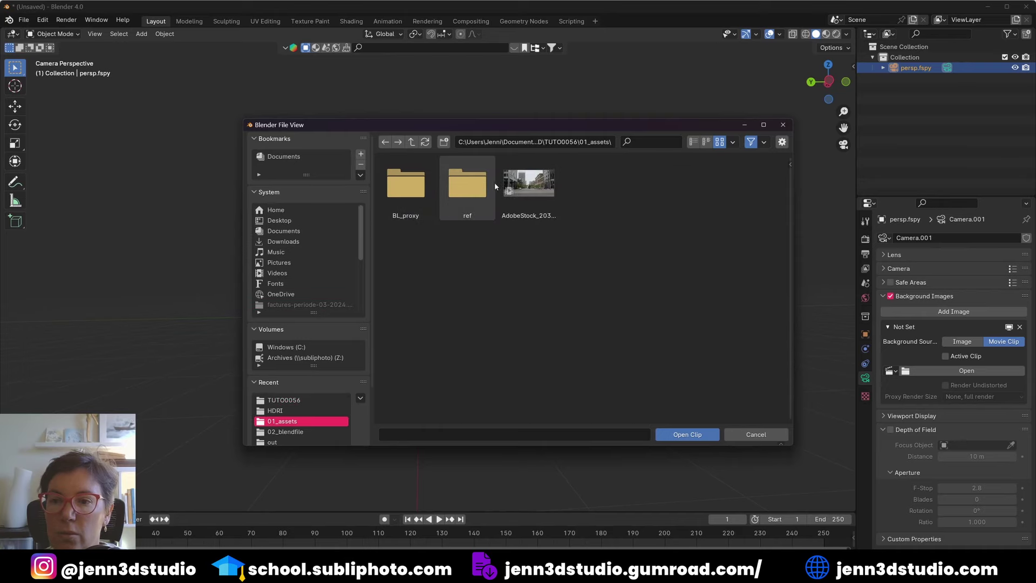
pyautogui.click(528, 186)
pyautogui.click(712, 434)
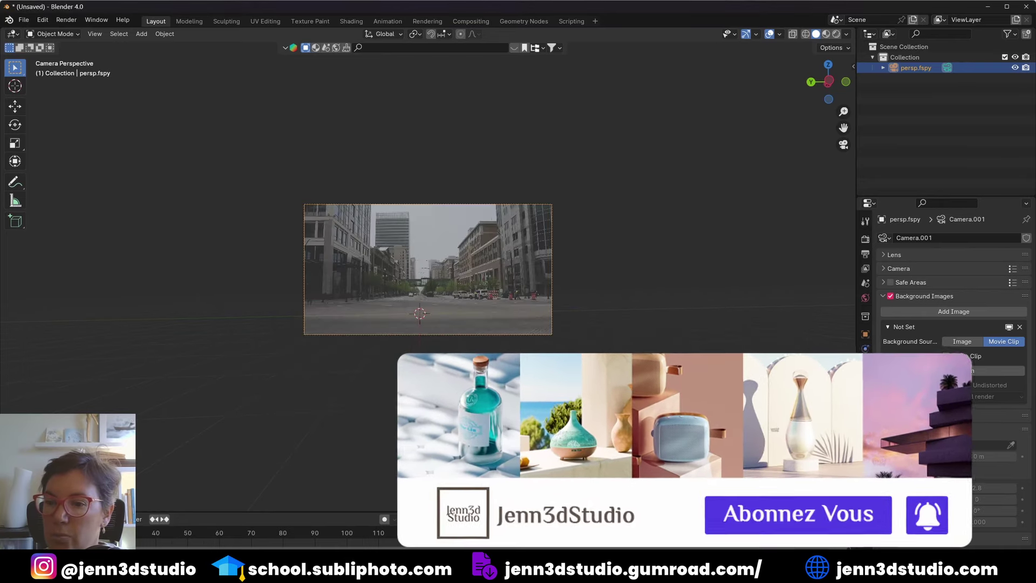
# Preview the footage playback, then raise background opacity from 0.500 to 1.000
pyautogui.press('space')
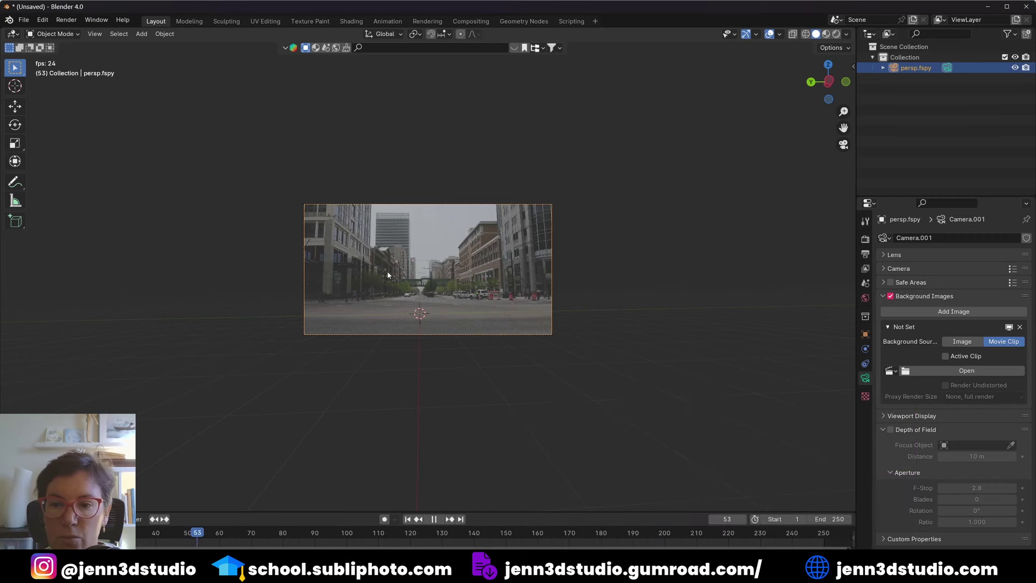
pyautogui.scroll(4, 387, 273)
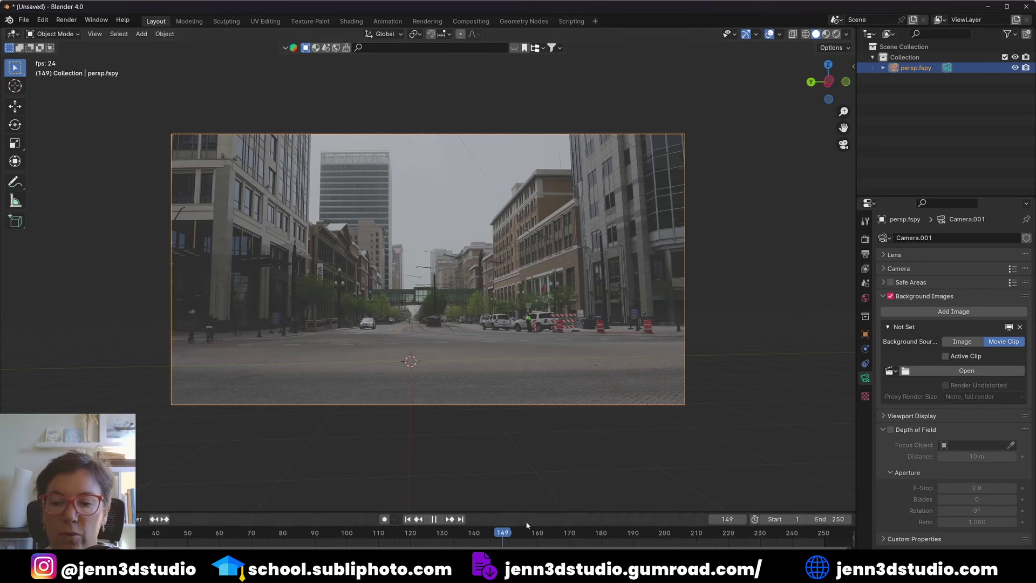
pyautogui.press('Escape')
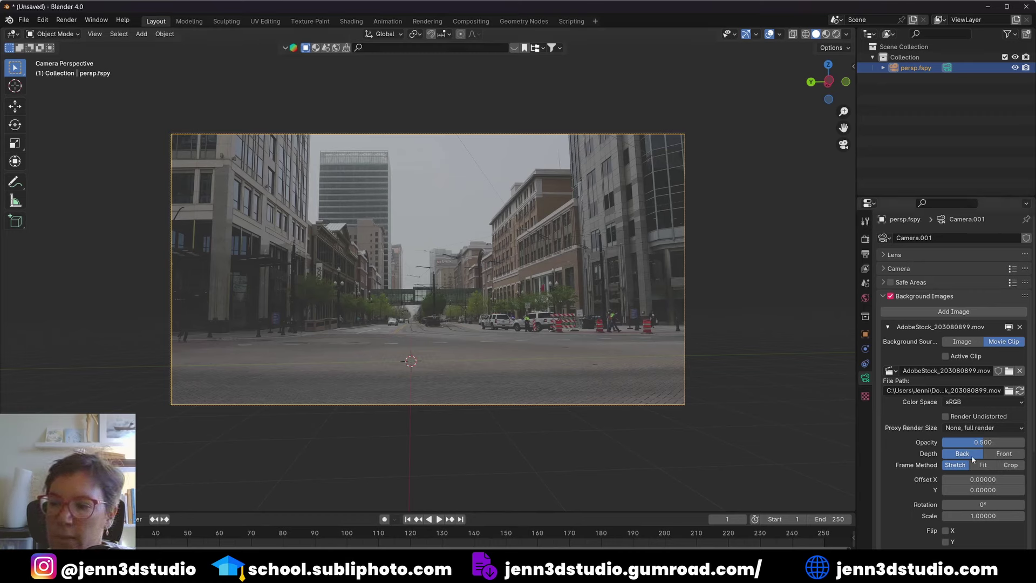
pyautogui.moveTo(976, 442); pyautogui.dragTo(1022, 442)
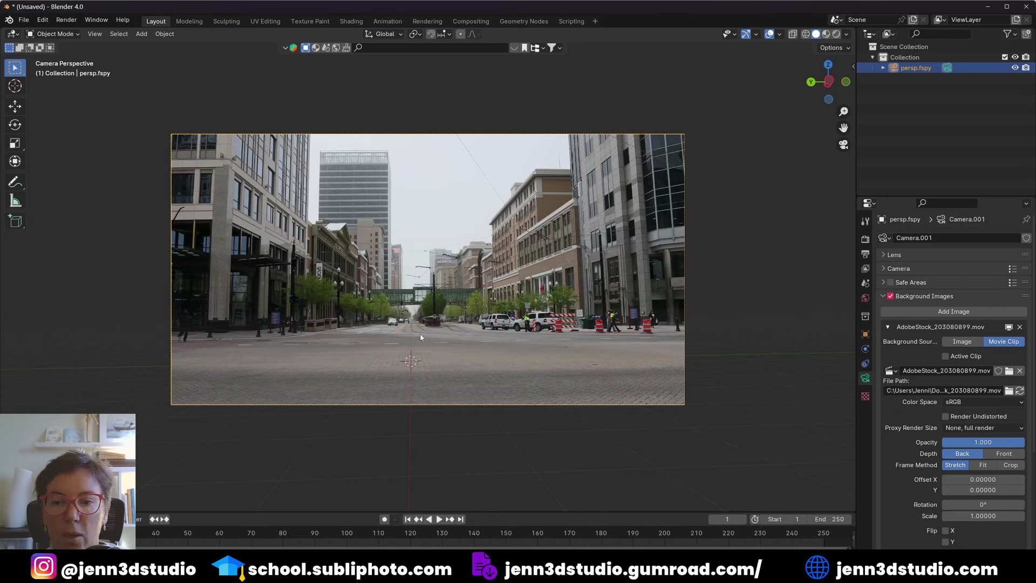
# Search the online asset library for 'traffic' assets
pyautogui.hotkey('shift', 'a')
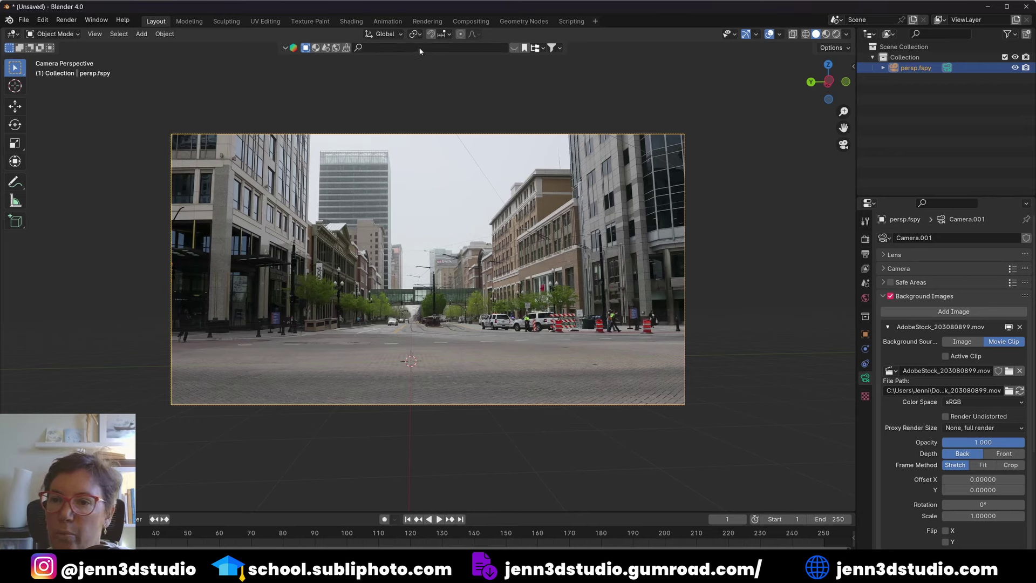
pyautogui.click(368, 50)
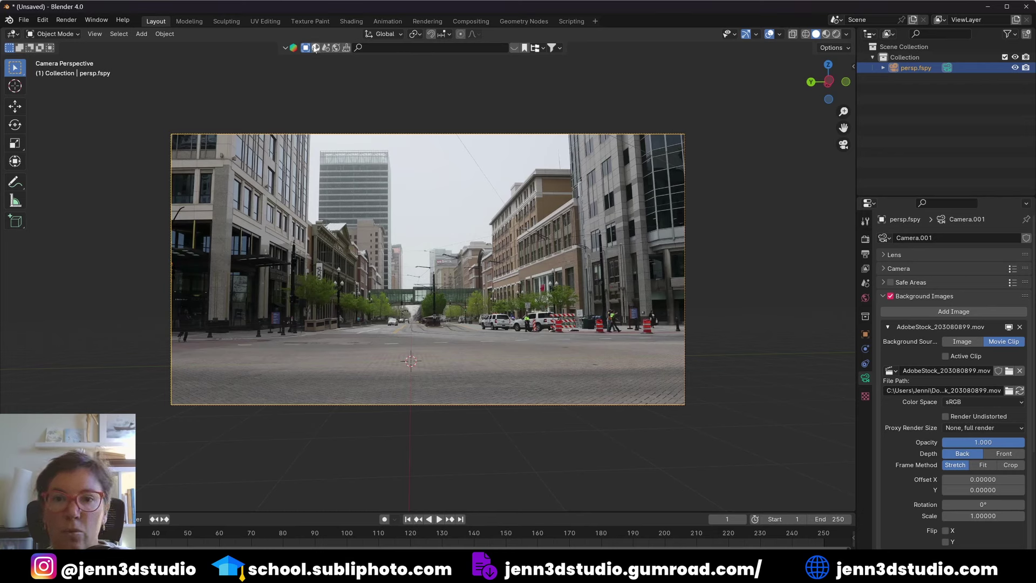
pyautogui.click(418, 47)
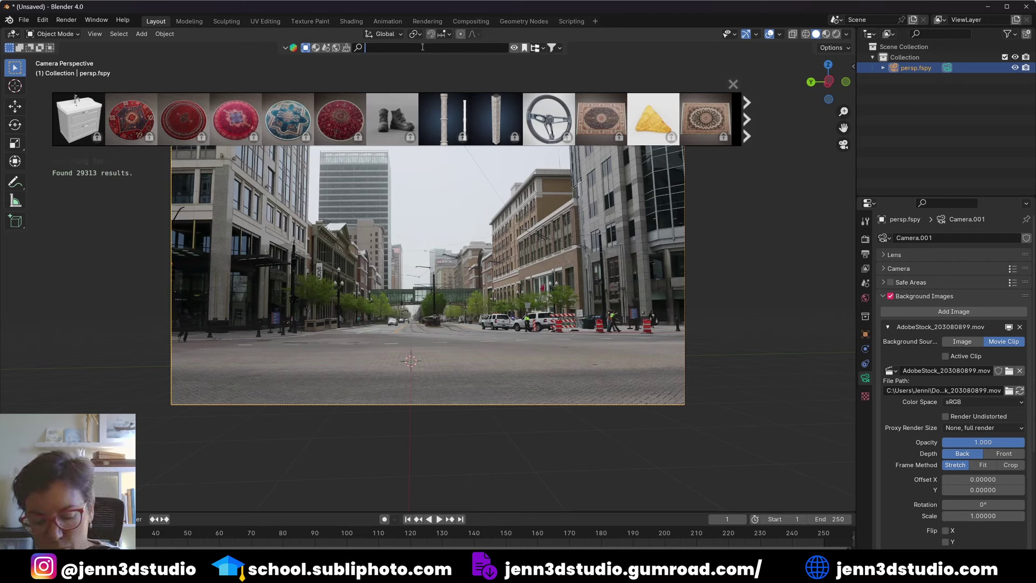
pyautogui.write('traffi')
pyautogui.write('c')
pyautogui.press('Return')
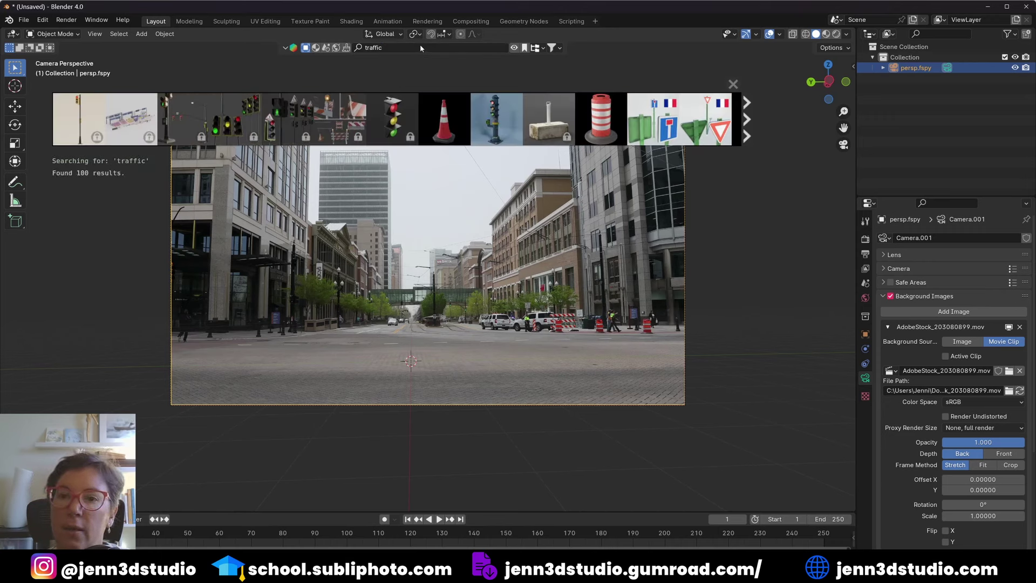
# Drag the Traffic Cone asset into the scene and select it
pyautogui.click(748, 121)
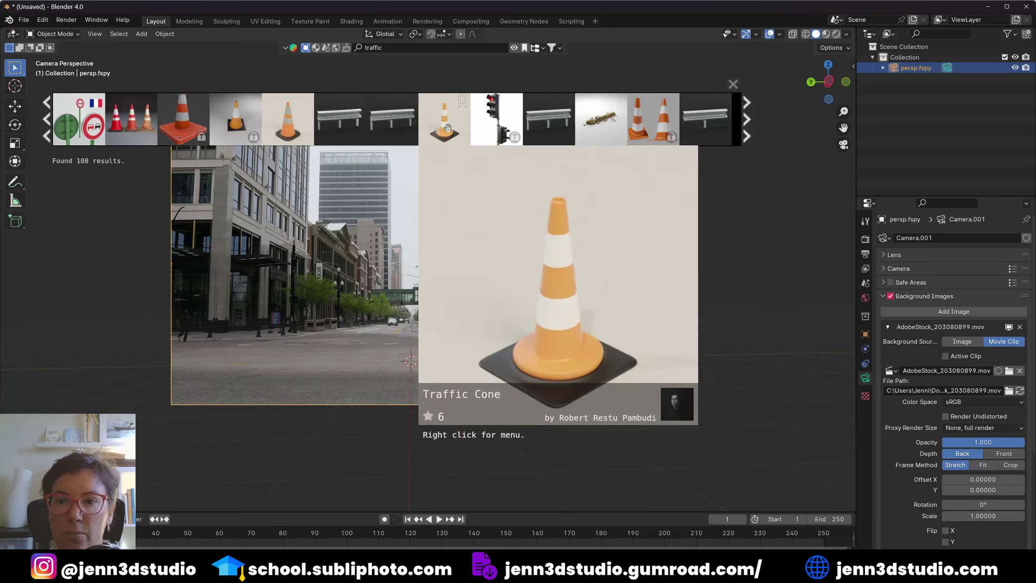
pyautogui.moveTo(287, 119)
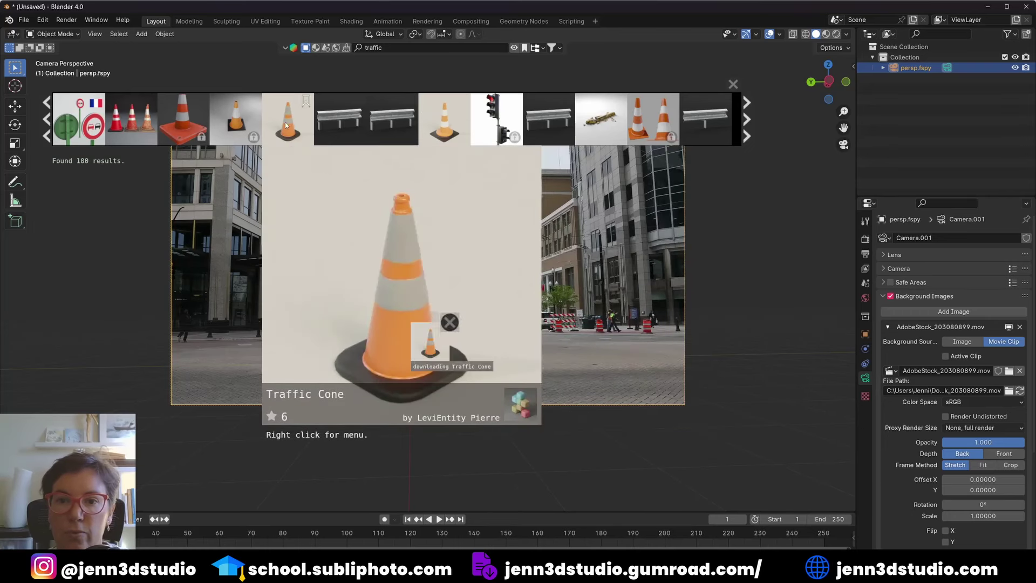
pyautogui.moveTo(285, 124); pyautogui.dragTo(452, 343)
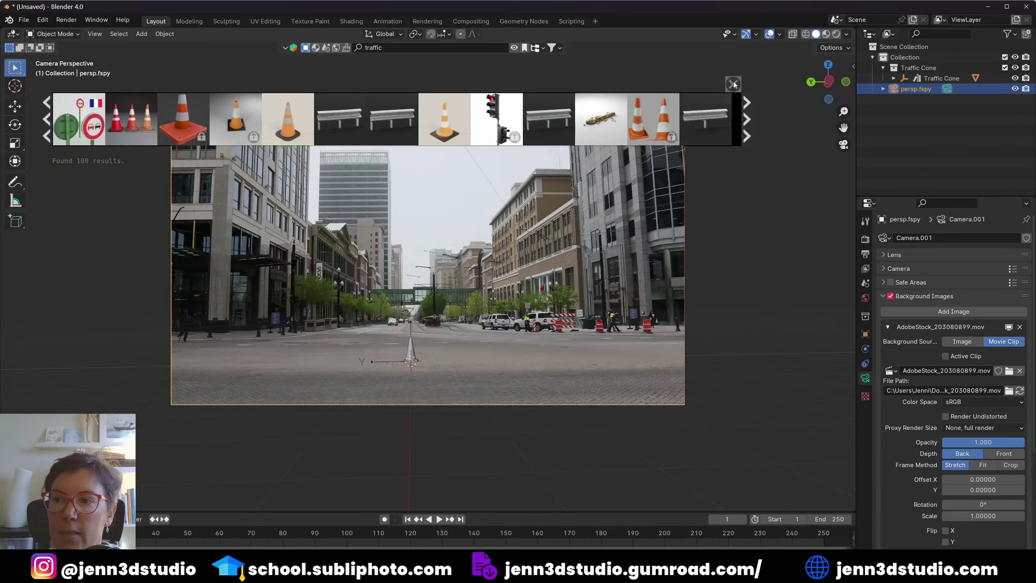
pyautogui.click(733, 85)
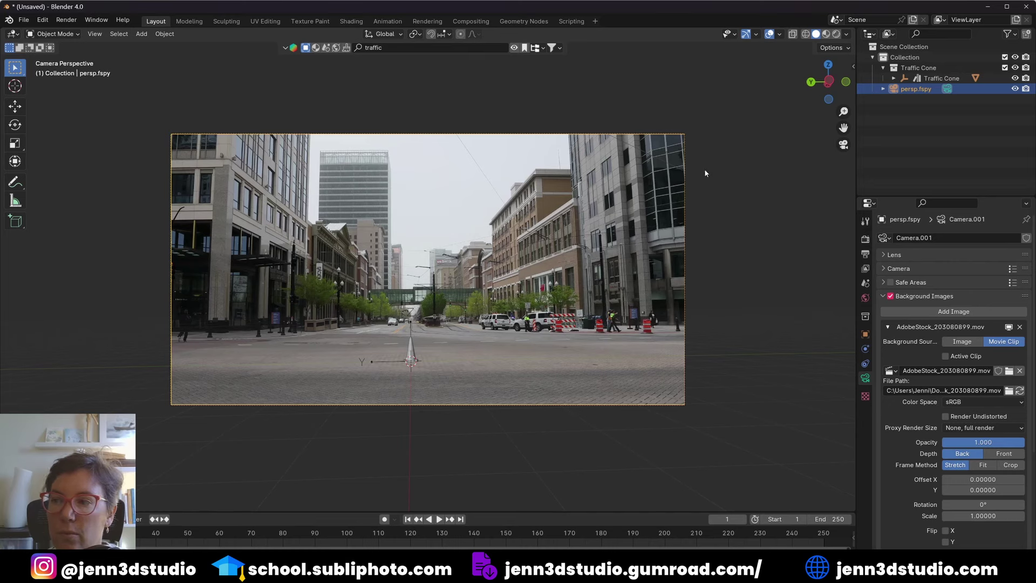
pyautogui.click(904, 79)
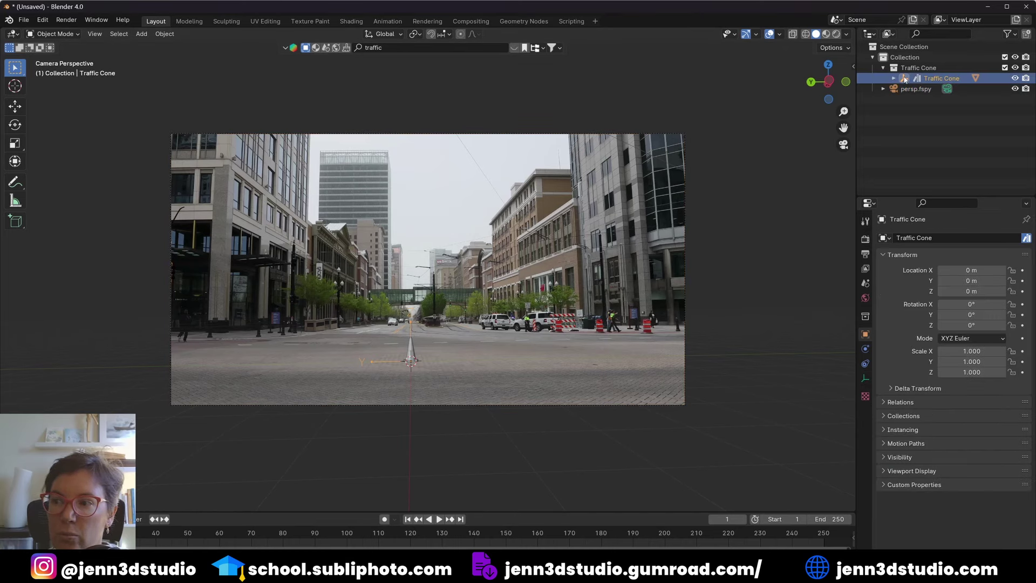
# Scale the Traffic Cone about 2.76 times and inspect its mesh's transform values
pyautogui.press('s')
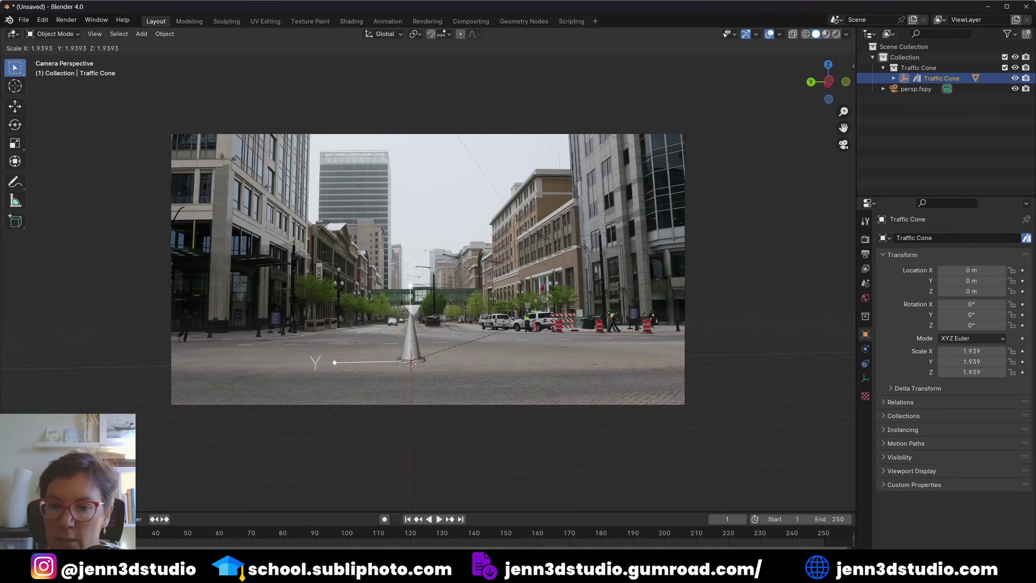
pyautogui.click(778, 281)
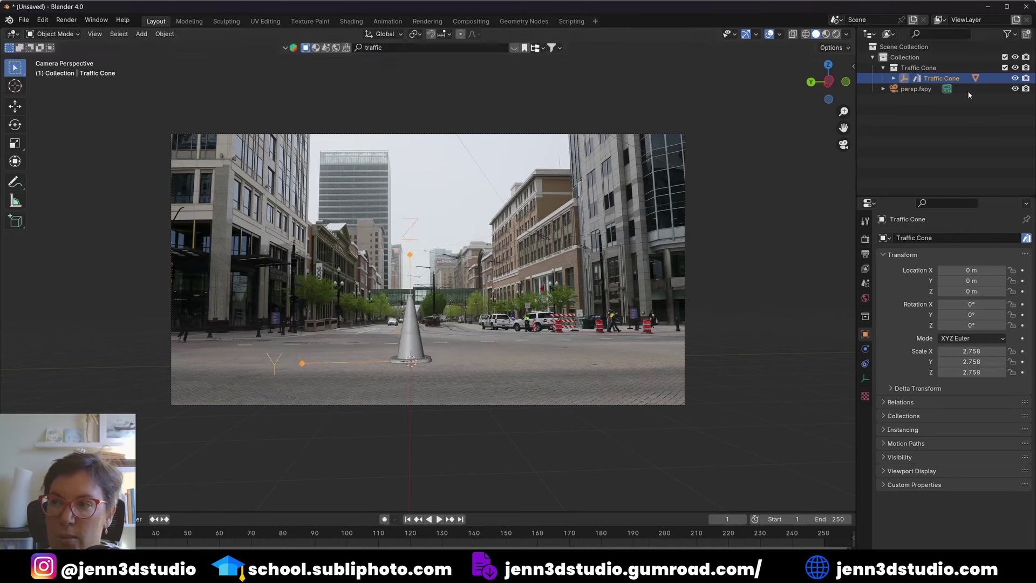
pyautogui.click(894, 79)
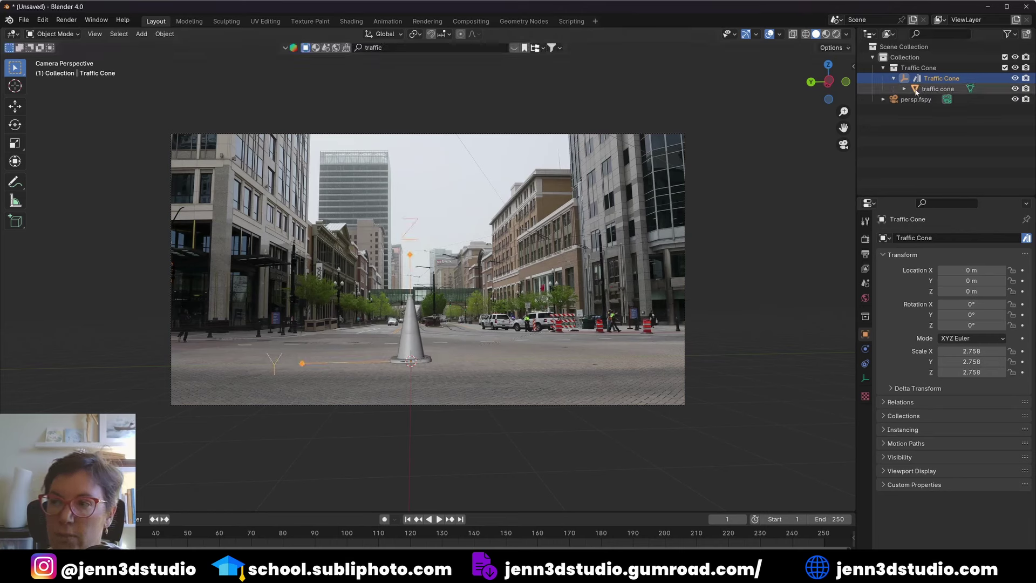
pyautogui.click(917, 89)
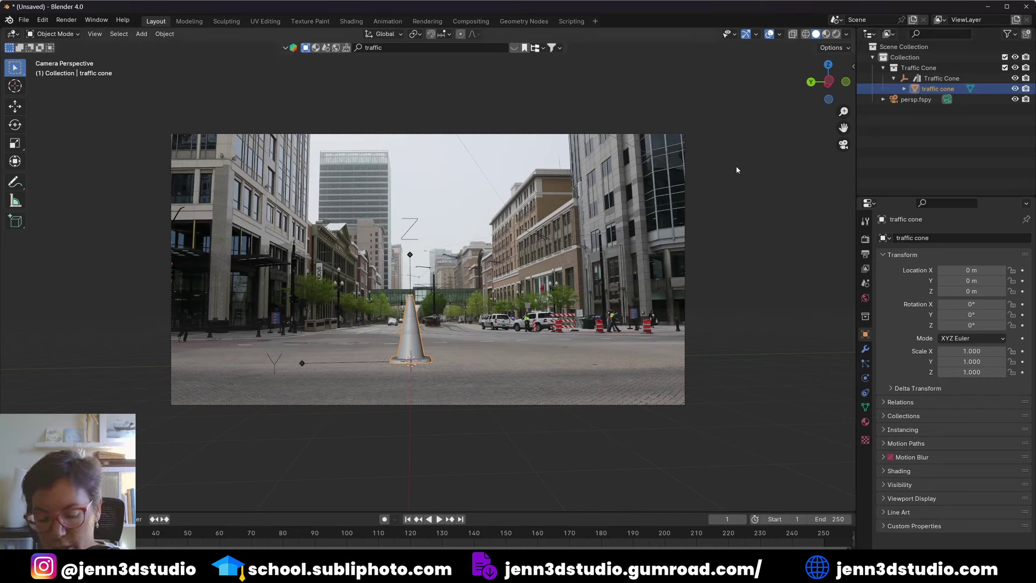
pyautogui.press('n')
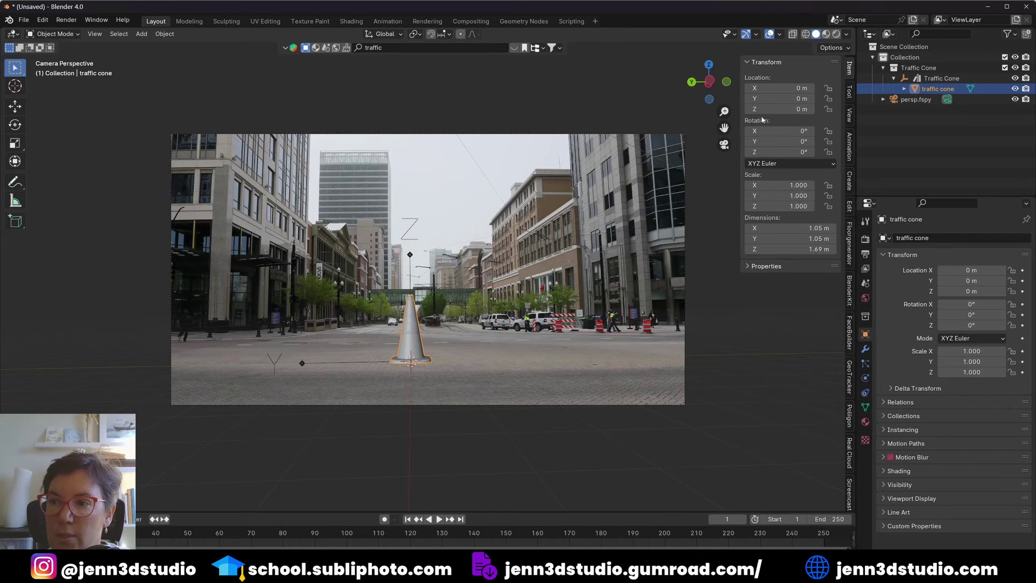
pyautogui.click(747, 63)
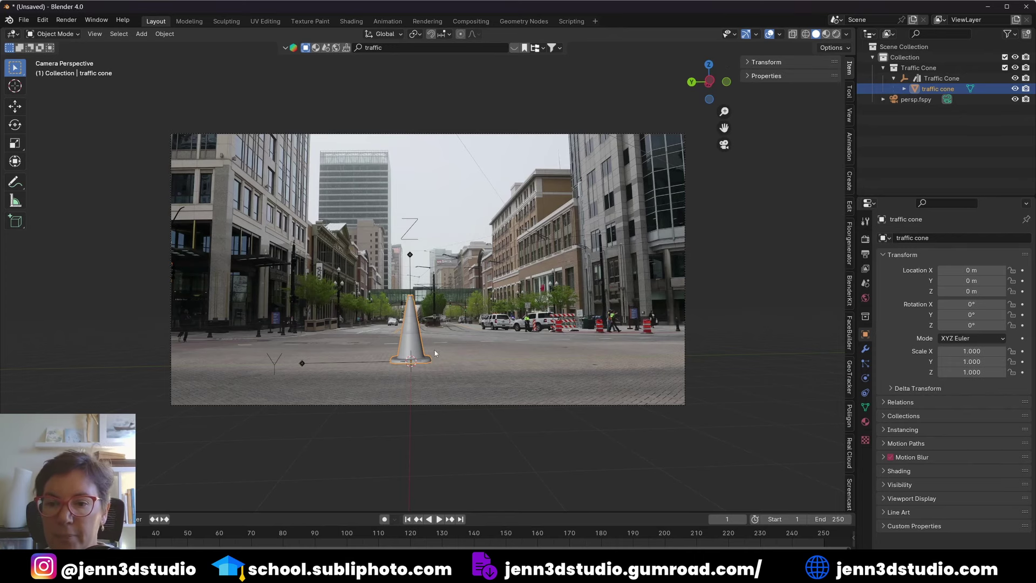
# Switch to Rendered shading and delete the Traffic Cone parent empty
pyautogui.click(835, 34)
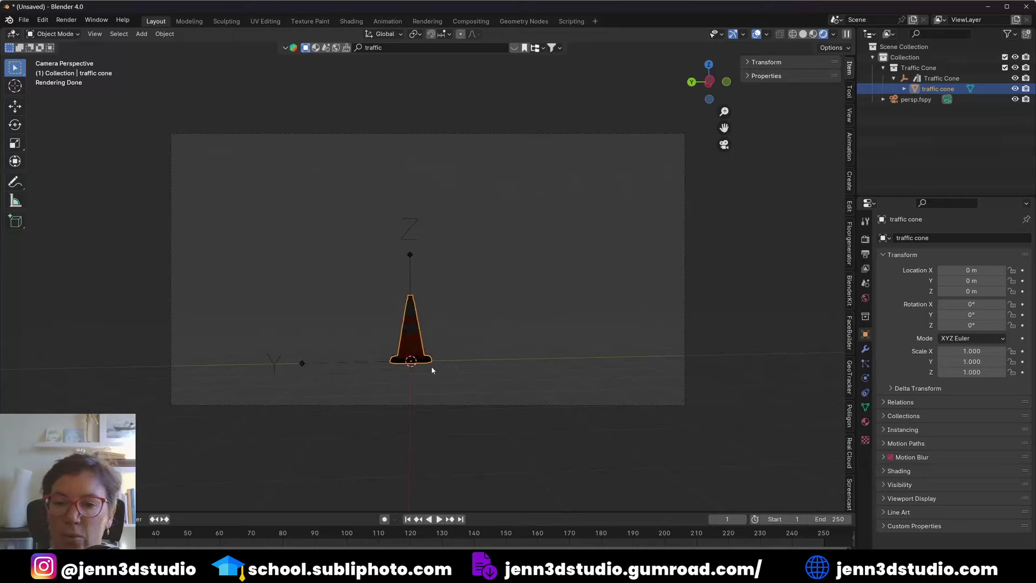
pyautogui.click(905, 80)
pyautogui.press('x')
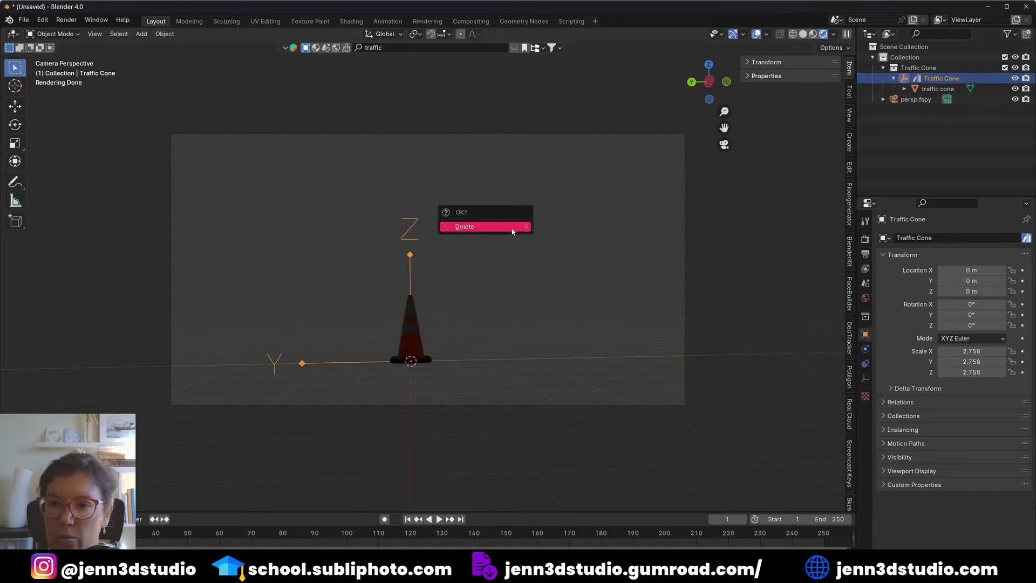
pyautogui.click(512, 231)
# Scale the remaining cone mesh about 2.6 times and apply its scale
pyautogui.click(926, 78)
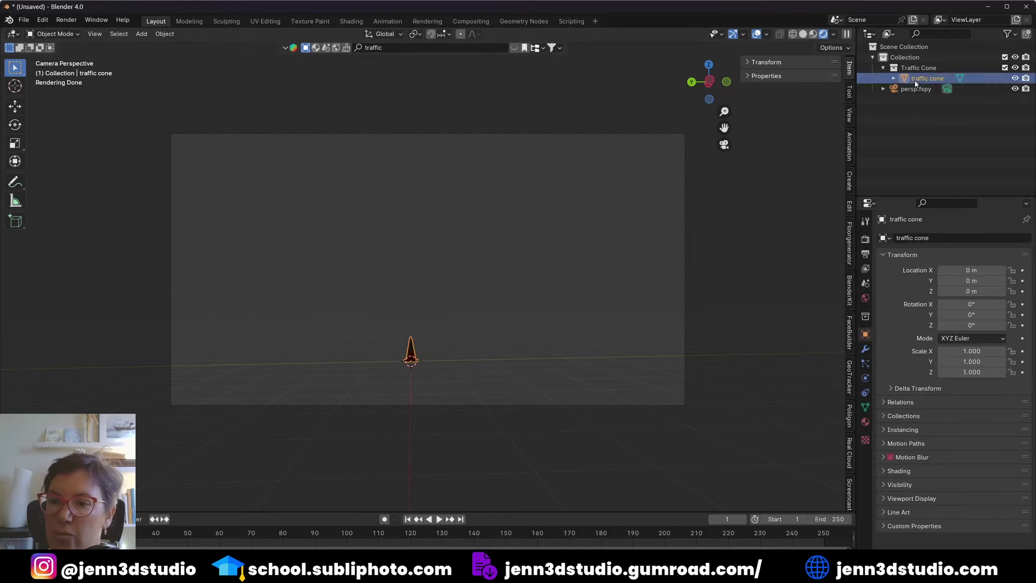
pyautogui.press('s')
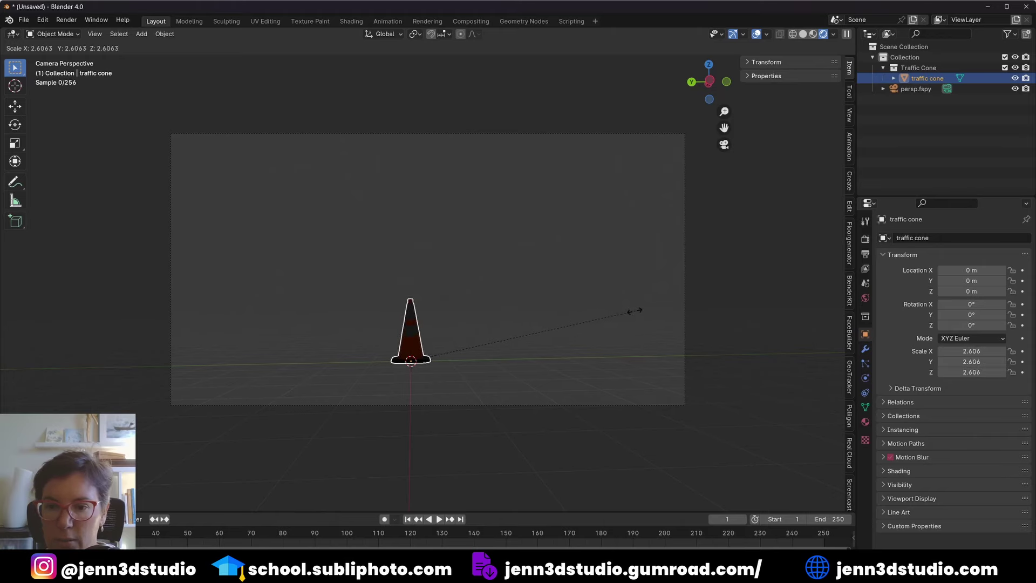
pyautogui.click(632, 312)
pyautogui.hotkey('ctrl', 'a')
pyautogui.click(564, 343)
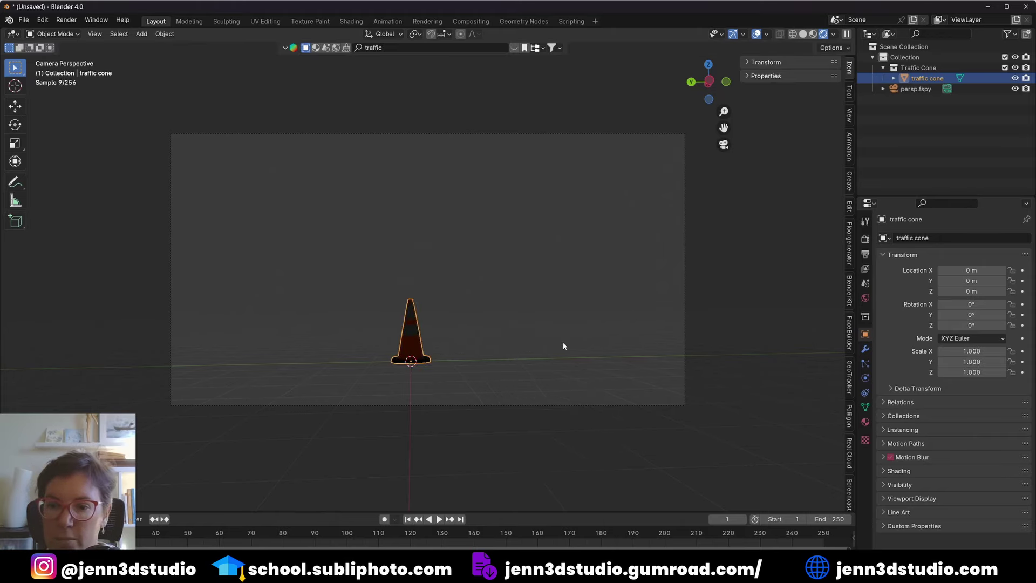
# Set drackenstein_quarry_puresky_4k.exr from ASSETS\HDRI as the world environment texture, then heighten the timeline area
pyautogui.click(865, 298)
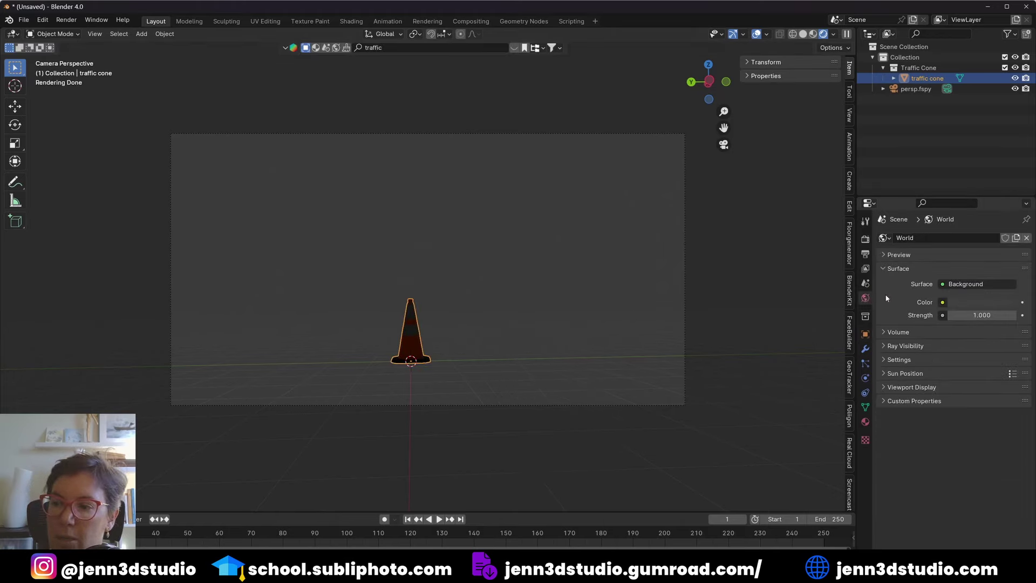
pyautogui.click(943, 302)
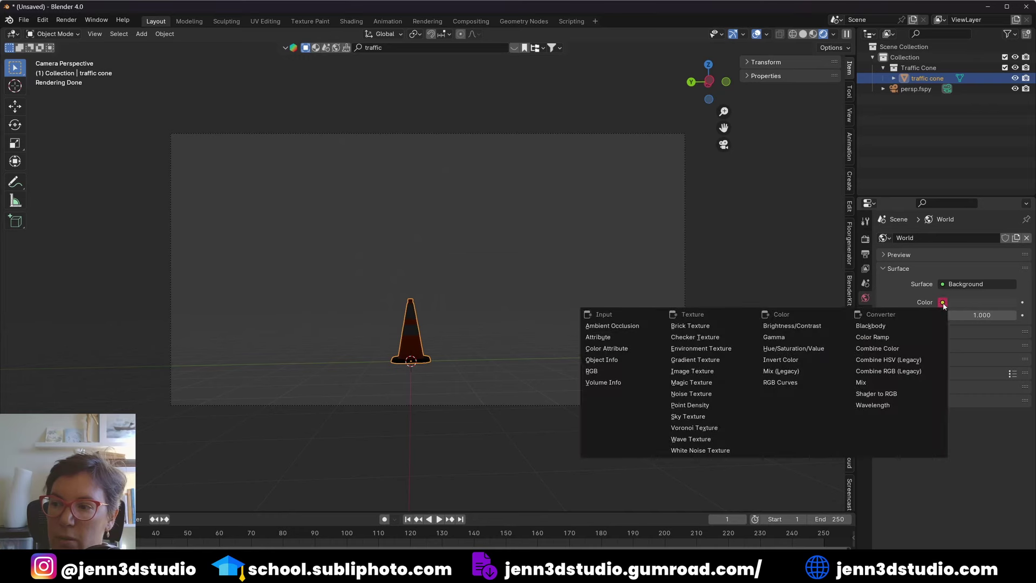
pyautogui.click(712, 348)
pyautogui.click(988, 314)
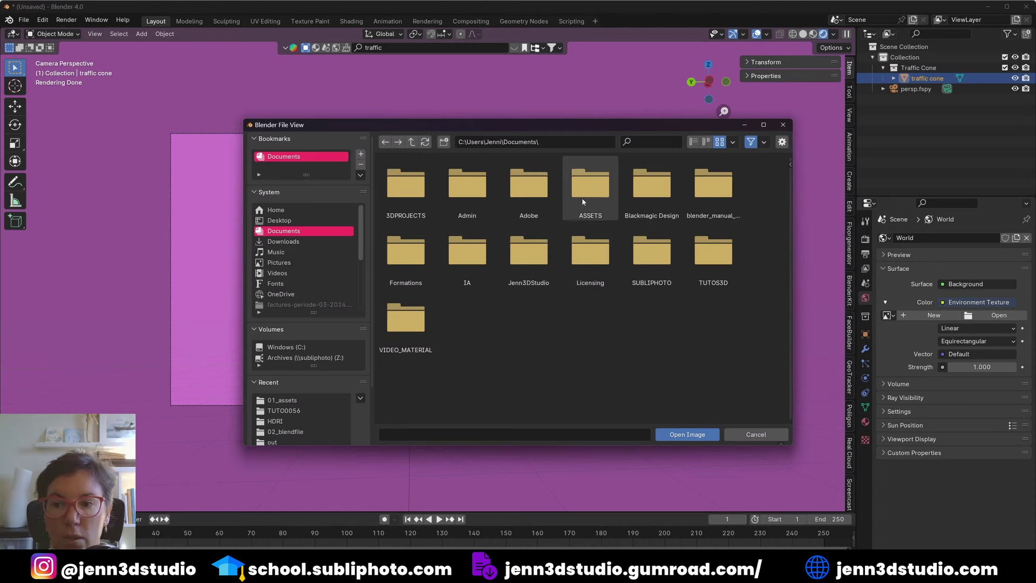
pyautogui.doubleClick(586, 188)
pyautogui.doubleClick(452, 262)
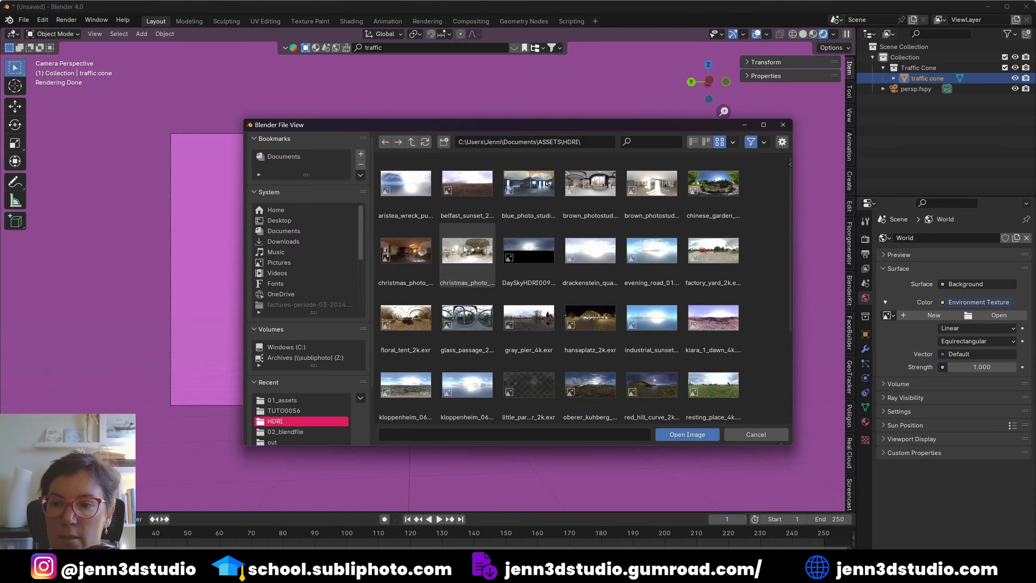
pyautogui.click(593, 256)
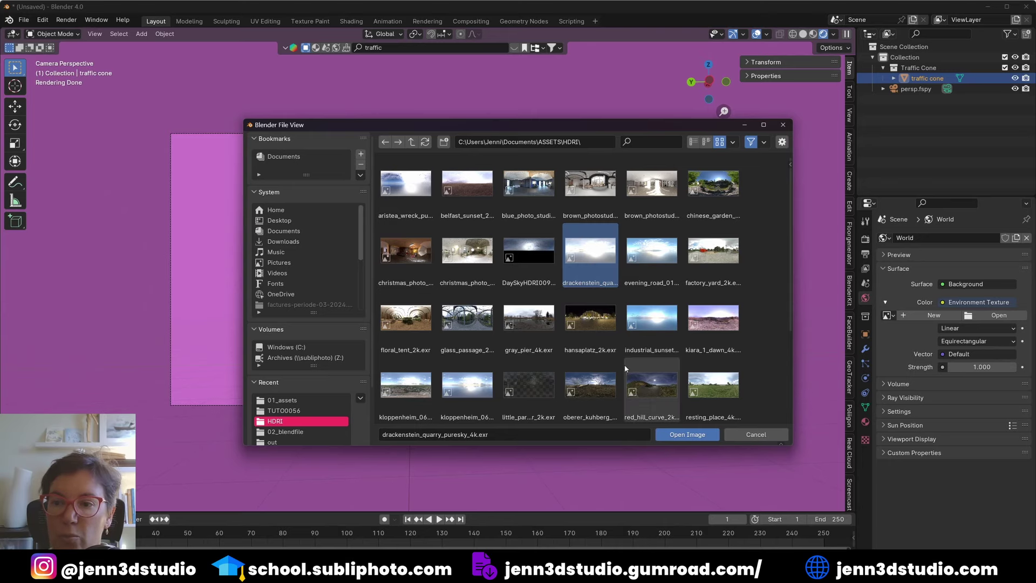
pyautogui.click(684, 435)
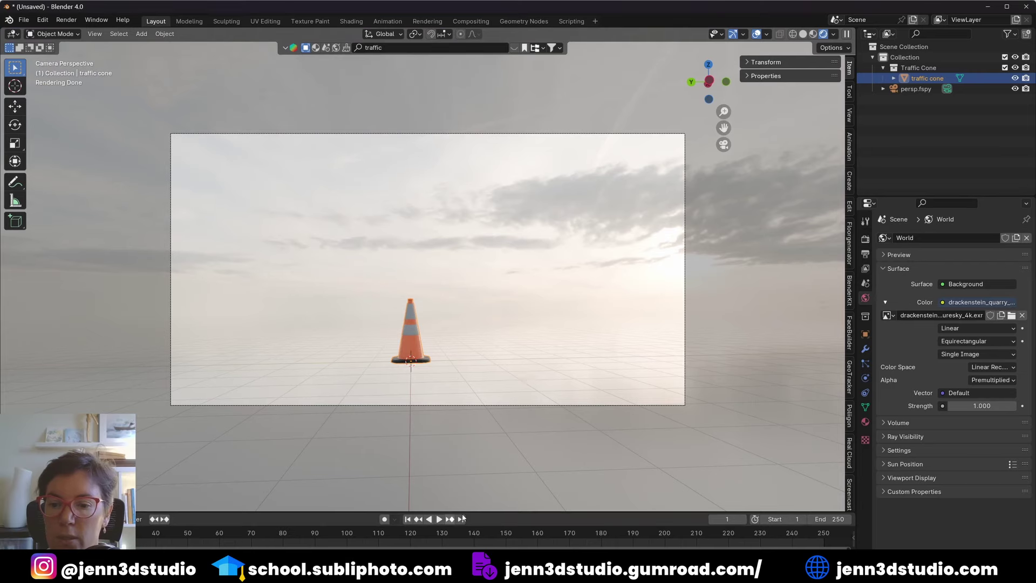
pyautogui.moveTo(501, 512); pyautogui.dragTo(501, 402)
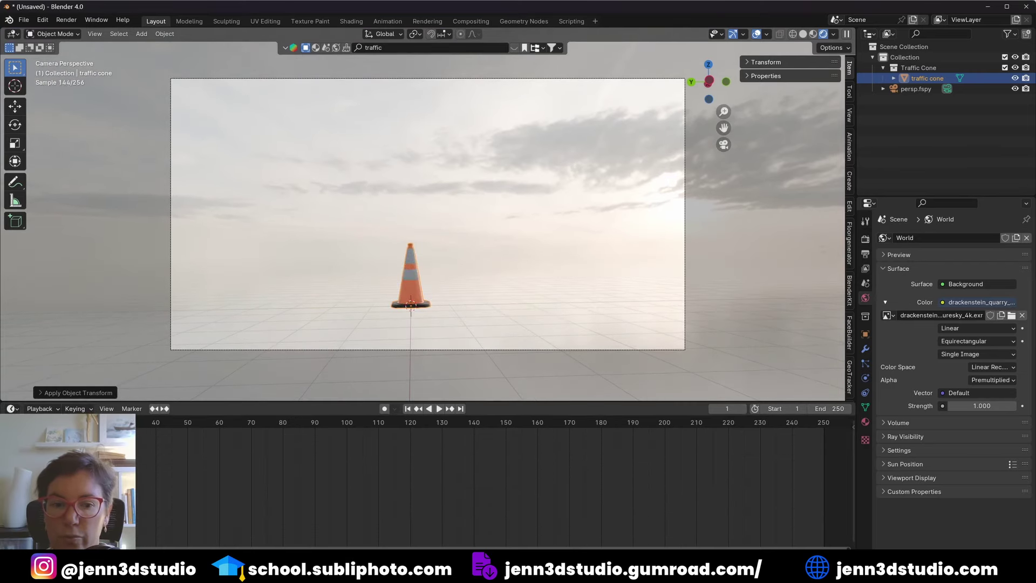
# Turn the timeline area into a Shader Editor showing world nodes, with the Environment Texture selected
pyautogui.click(11, 408)
pyautogui.click(49, 504)
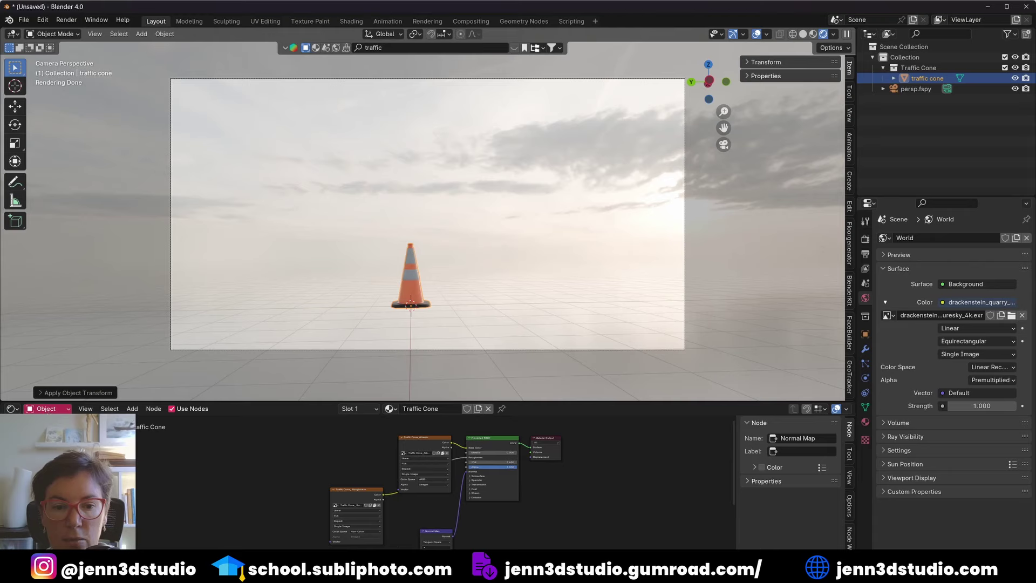
pyautogui.click(47, 409)
pyautogui.click(47, 421)
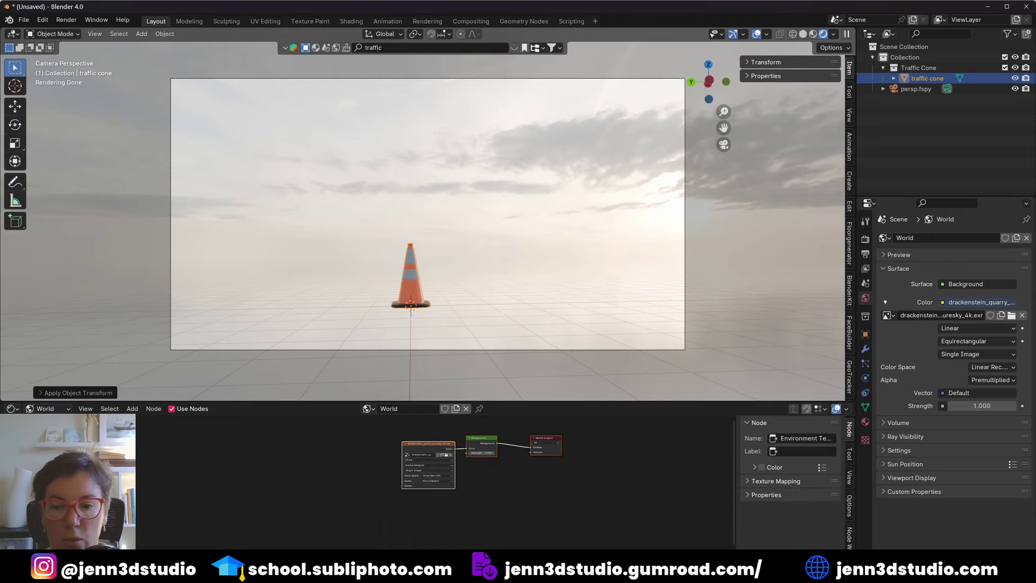
pyautogui.scroll(2, 385, 459)
pyautogui.click(434, 453)
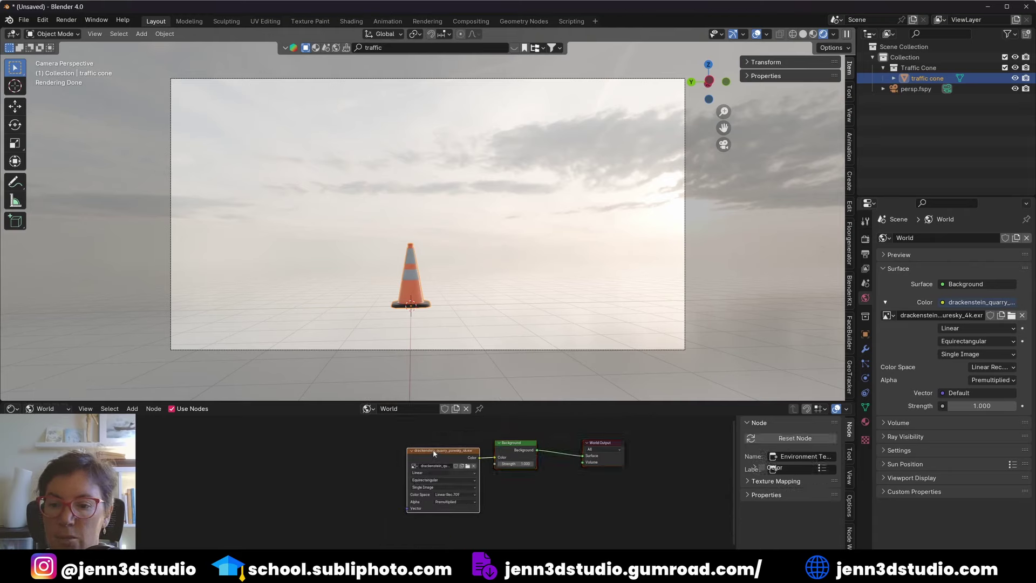
pyautogui.scroll(2, 435, 453)
pyautogui.scroll(1, 461, 468)
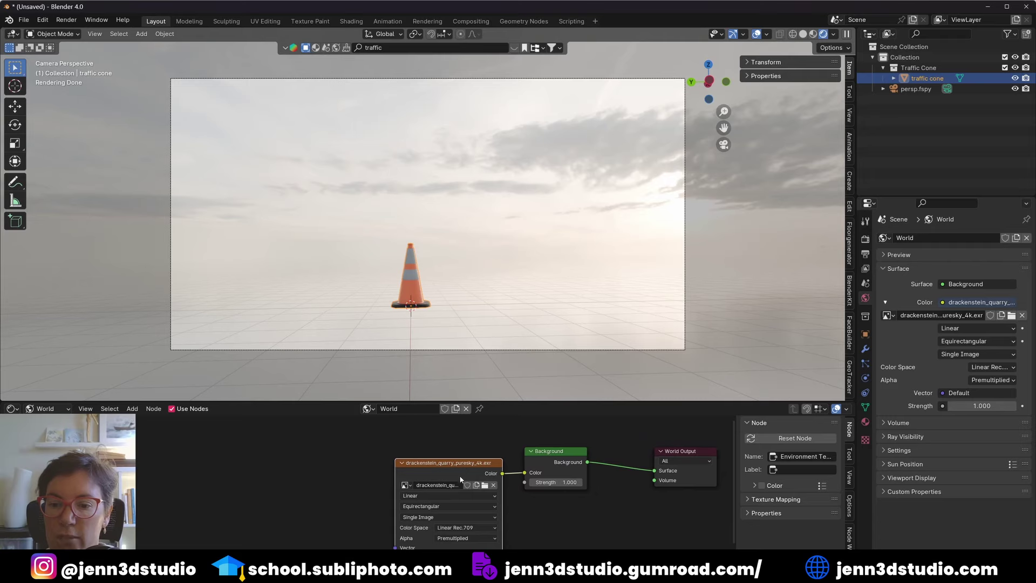
# Add a Mapping node to the HDRI and rotate it 333° around Z
pyautogui.hotkey('ctrl', 't')
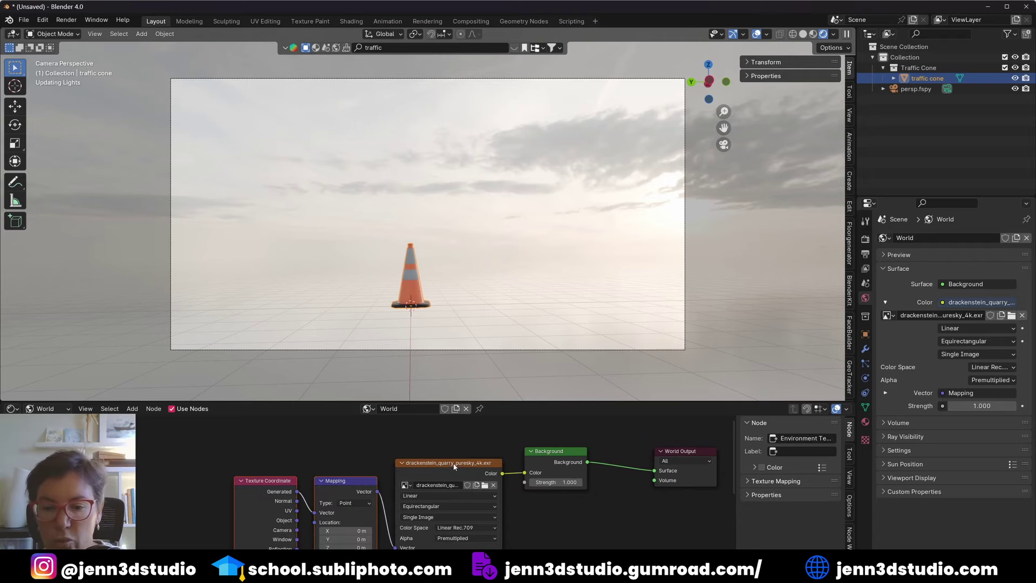
pyautogui.moveTo(414, 500); pyautogui.dragTo(421, 466, button='middle')
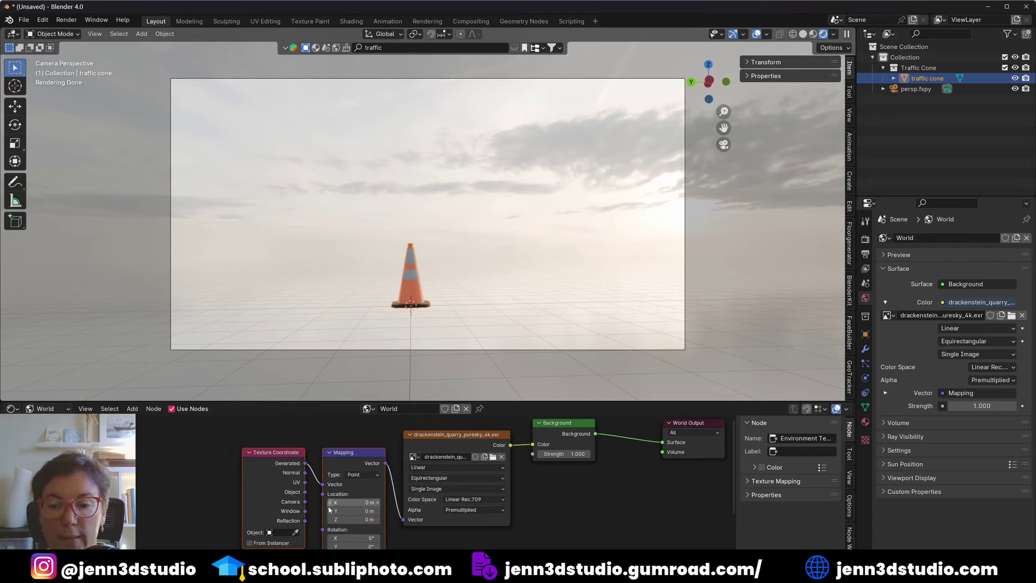
pyautogui.moveTo(351, 496); pyautogui.dragTo(338, 434, button='middle')
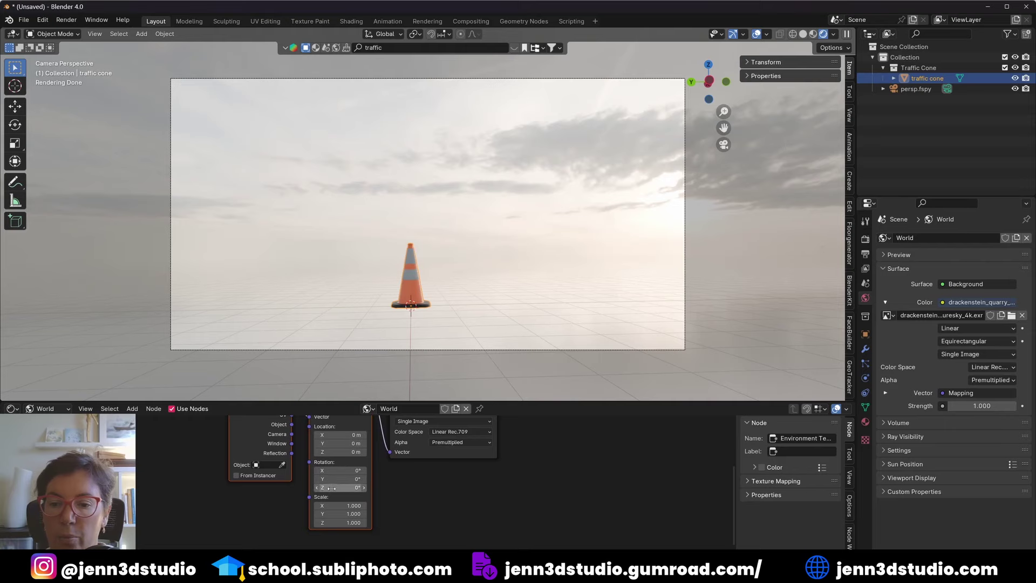
pyautogui.moveTo(336, 487); pyautogui.dragTo(474, 488)
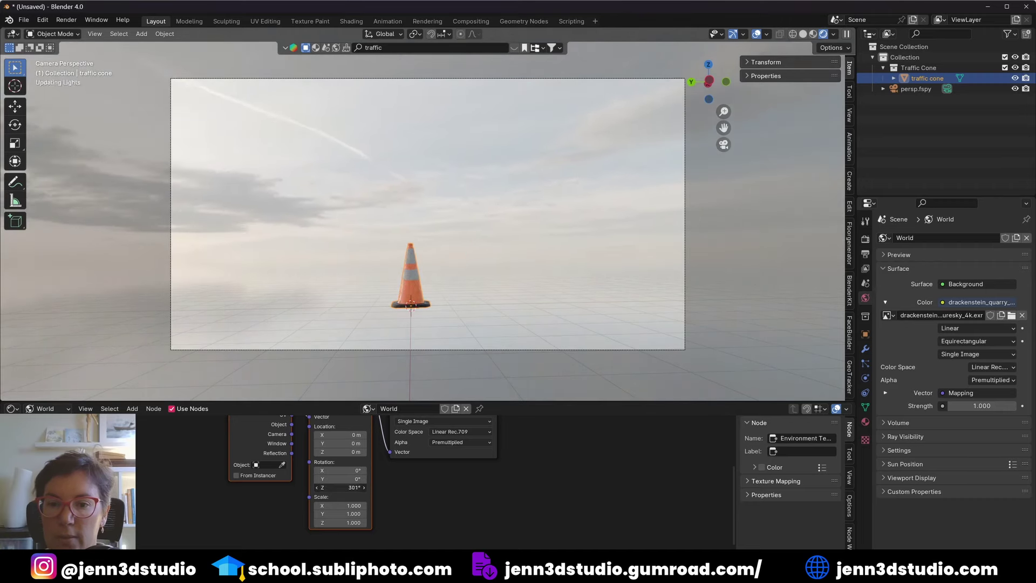
pyautogui.moveTo(475, 487); pyautogui.dragTo(512, 487)
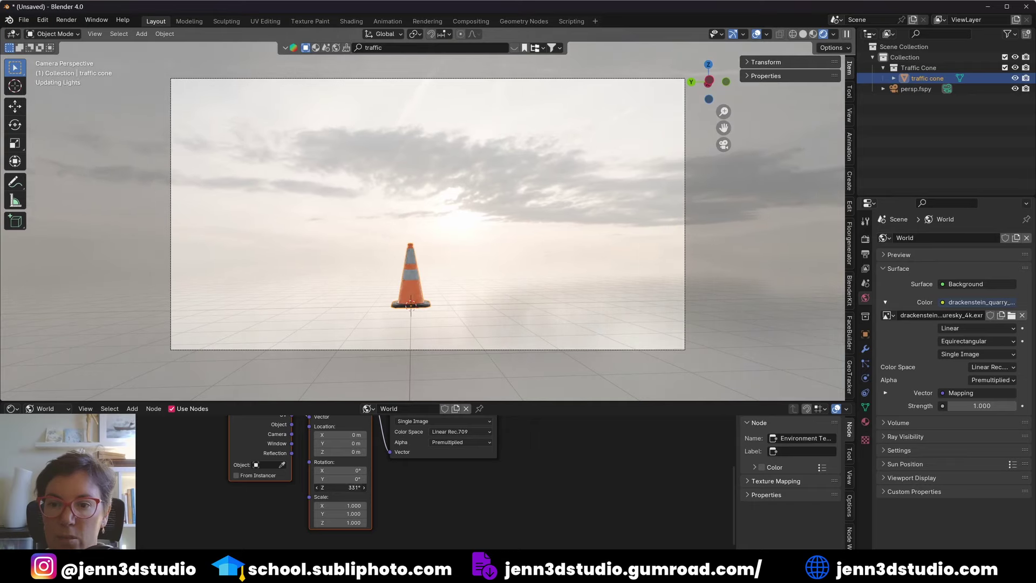
pyautogui.moveTo(339, 487); pyautogui.dragTo(341, 487)
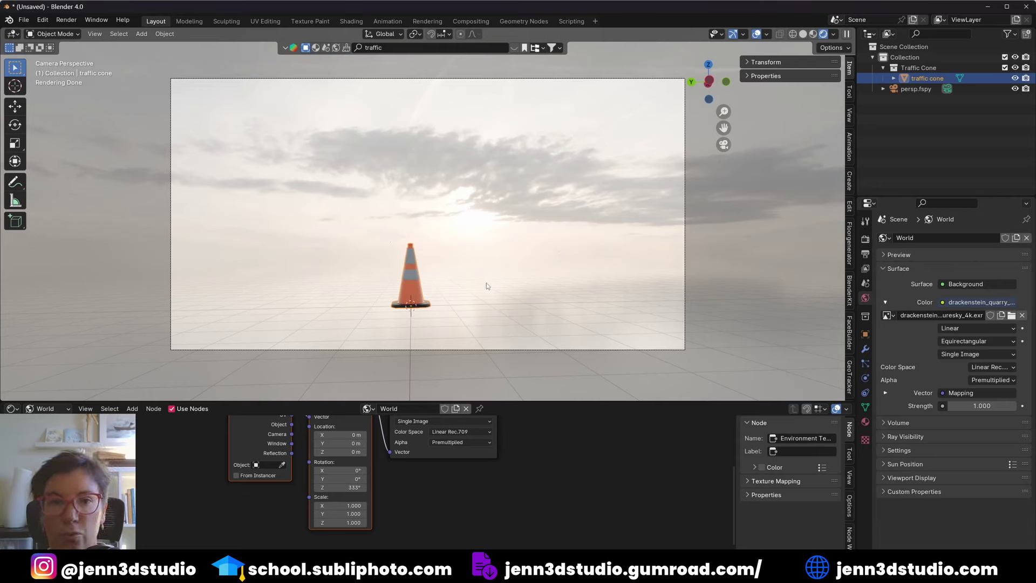
pyautogui.click(866, 239)
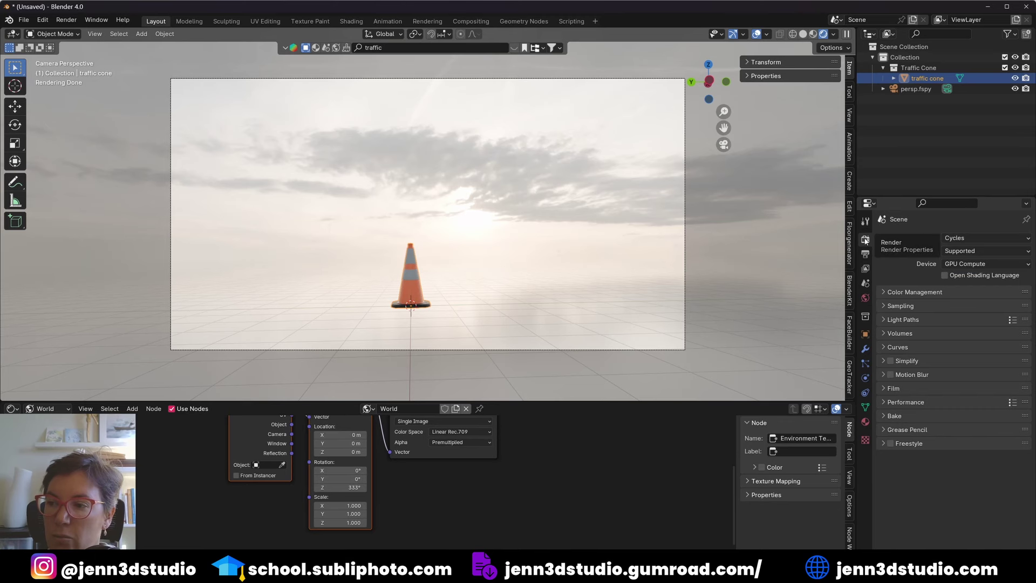
# Enable a transparent Film background and set the colour management Look to Punchy
pyautogui.click(883, 388)
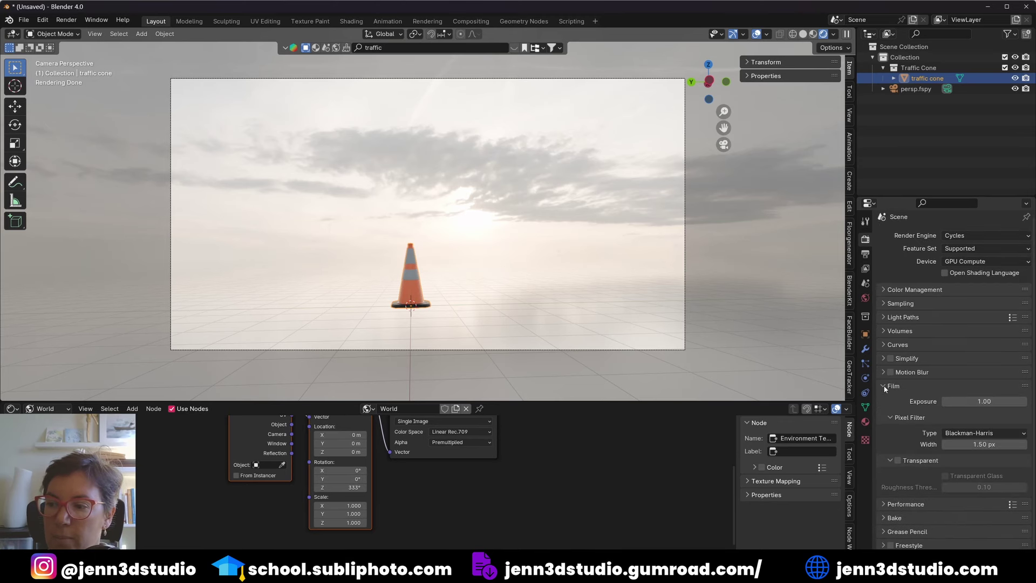
pyautogui.click(895, 460)
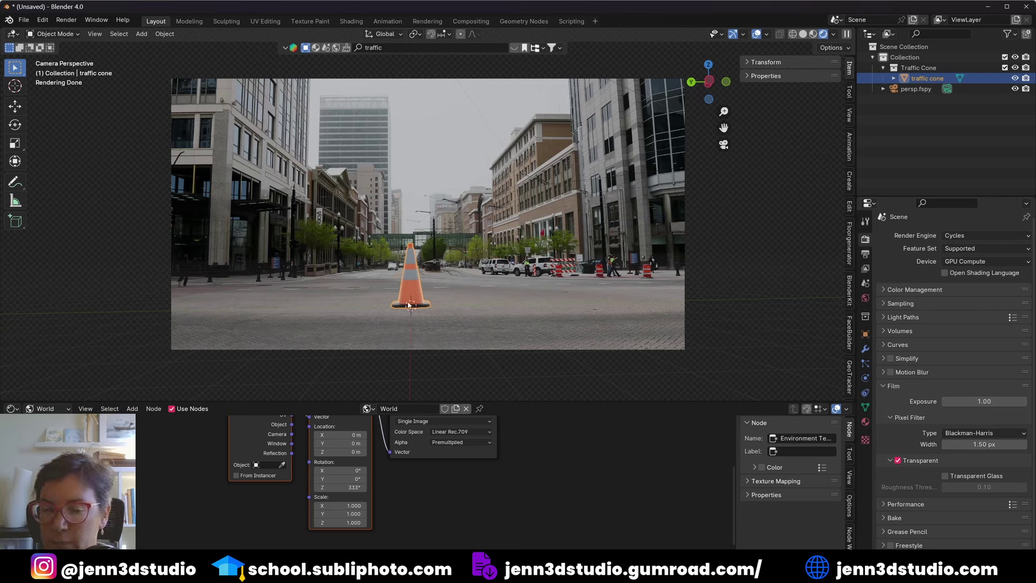
pyautogui.moveTo(562, 459); pyautogui.dragTo(556, 527, button='middle')
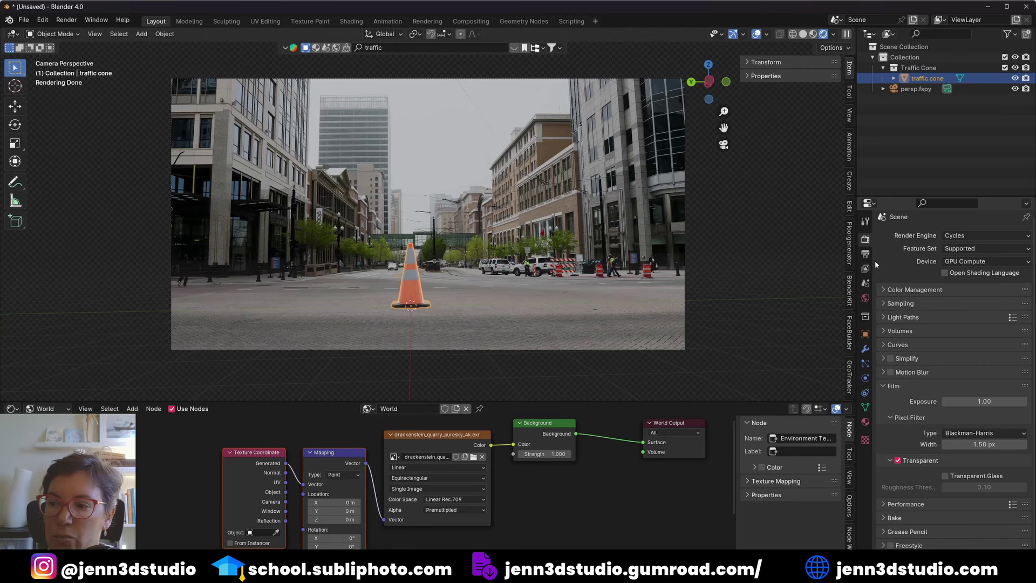
pyautogui.click(885, 291)
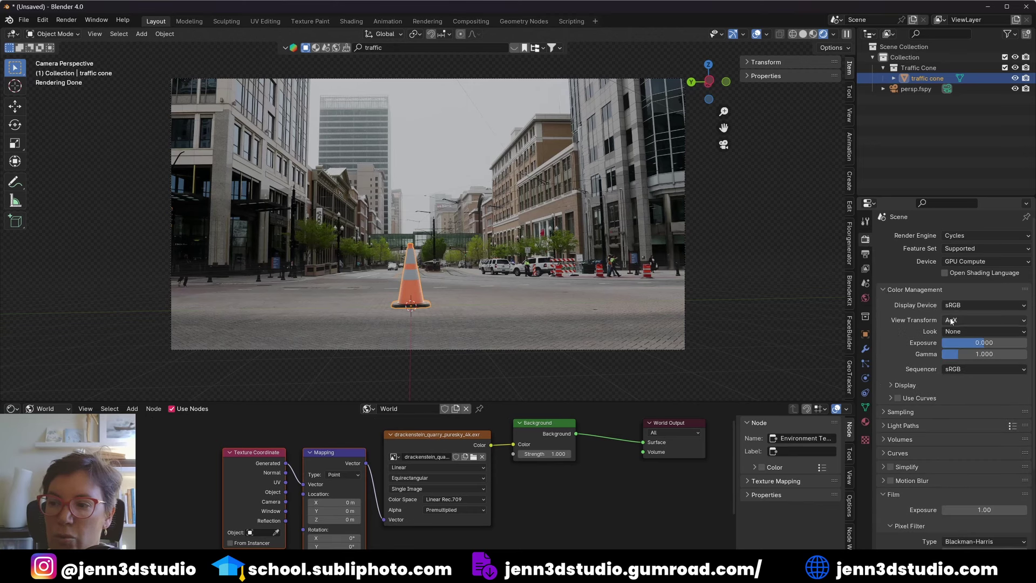
pyautogui.click(956, 331)
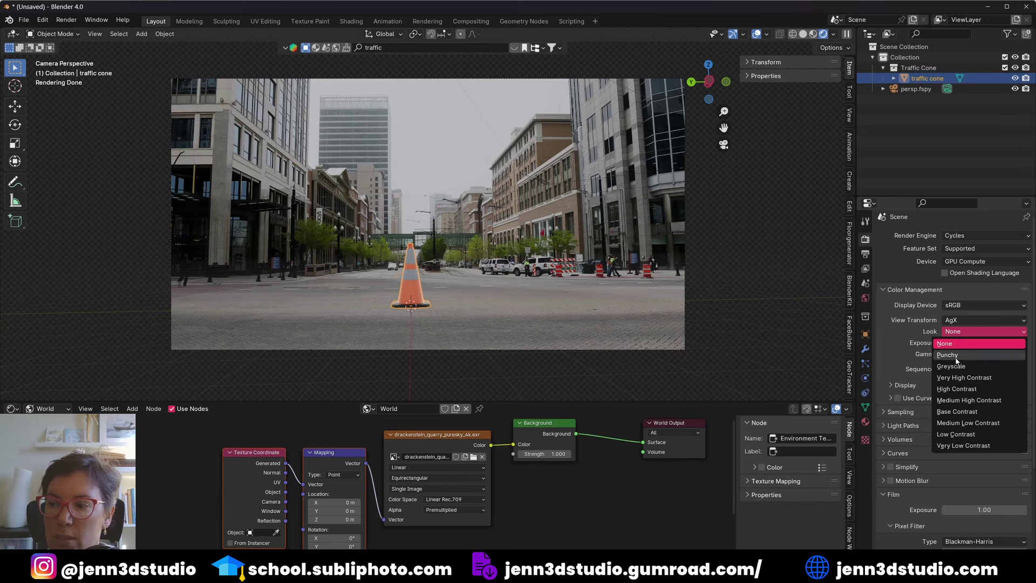
pyautogui.click(956, 356)
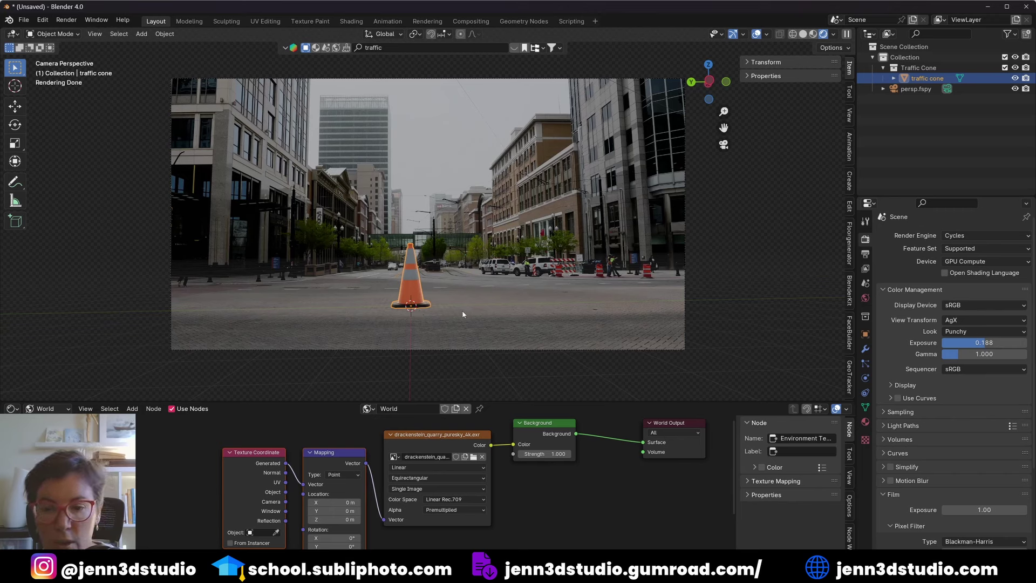
# Add a plane, enlarge it about 6.58 times, and shrink its depth along Y
pyautogui.hotkey('shift', 'a')
pyautogui.moveTo(429, 321)
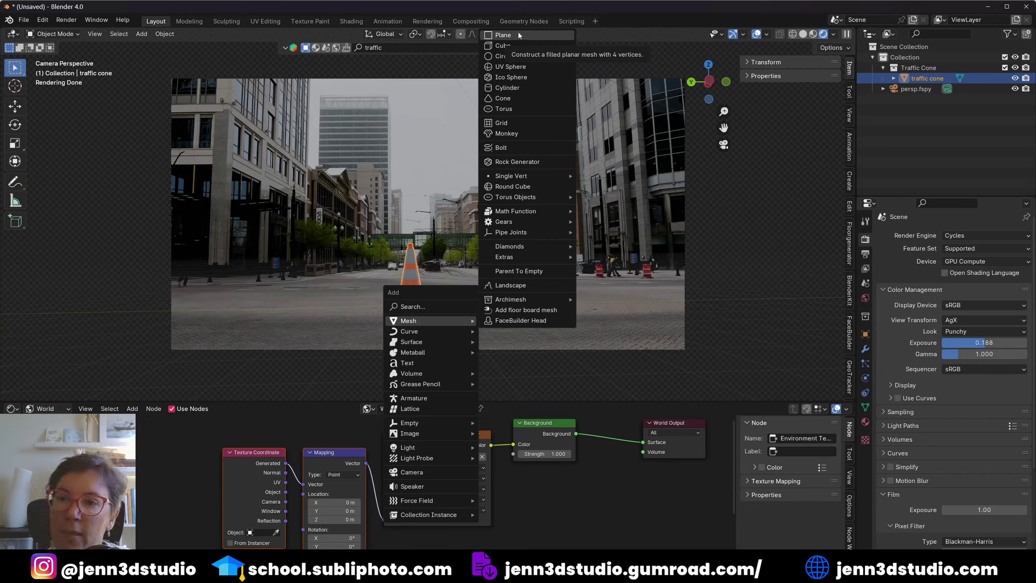
pyautogui.click(502, 35)
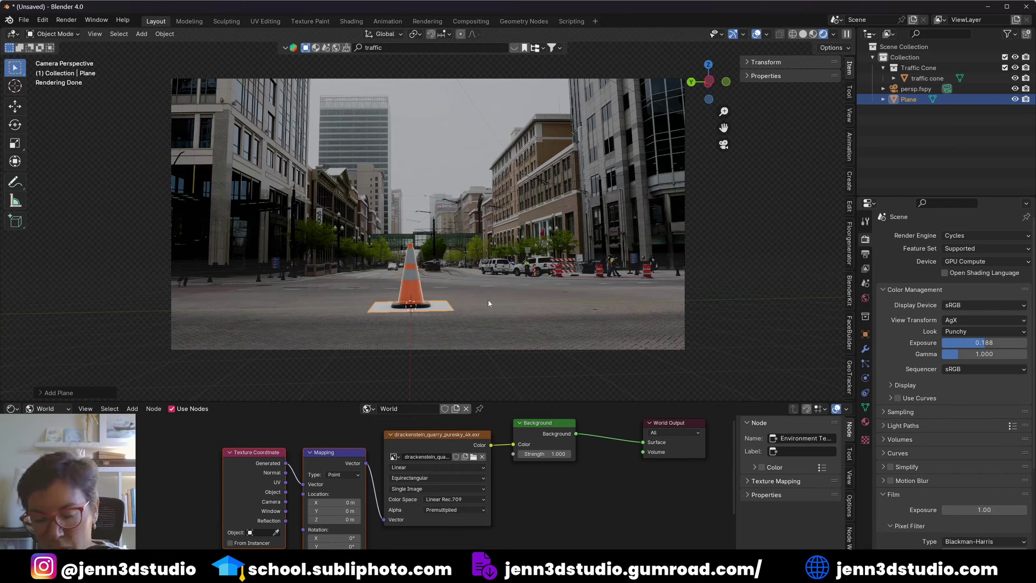
pyautogui.press('s')
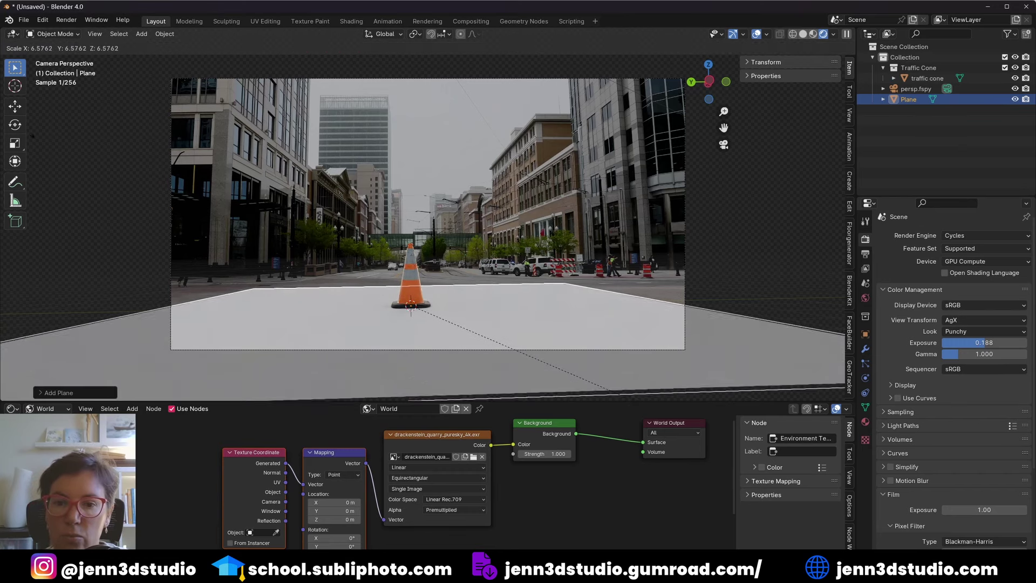
pyautogui.click(195, 295)
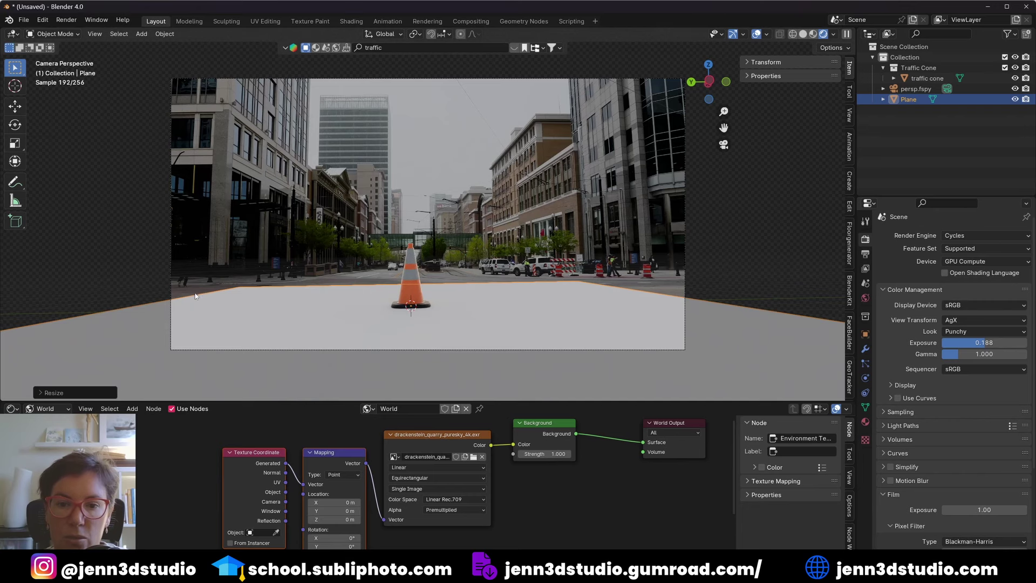
pyautogui.scroll(-4, 568, 301)
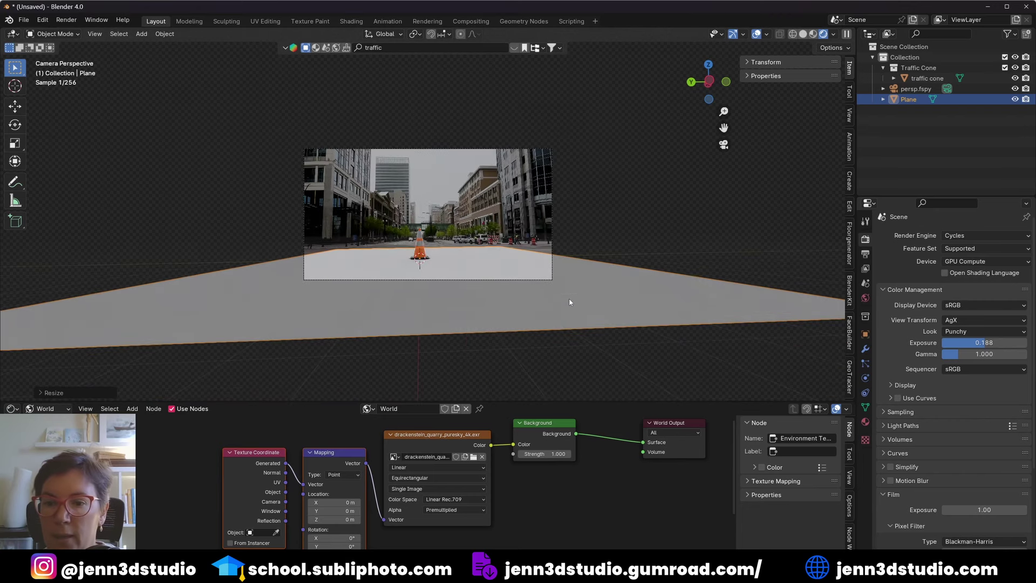
pyautogui.press('s')
pyautogui.press('y')
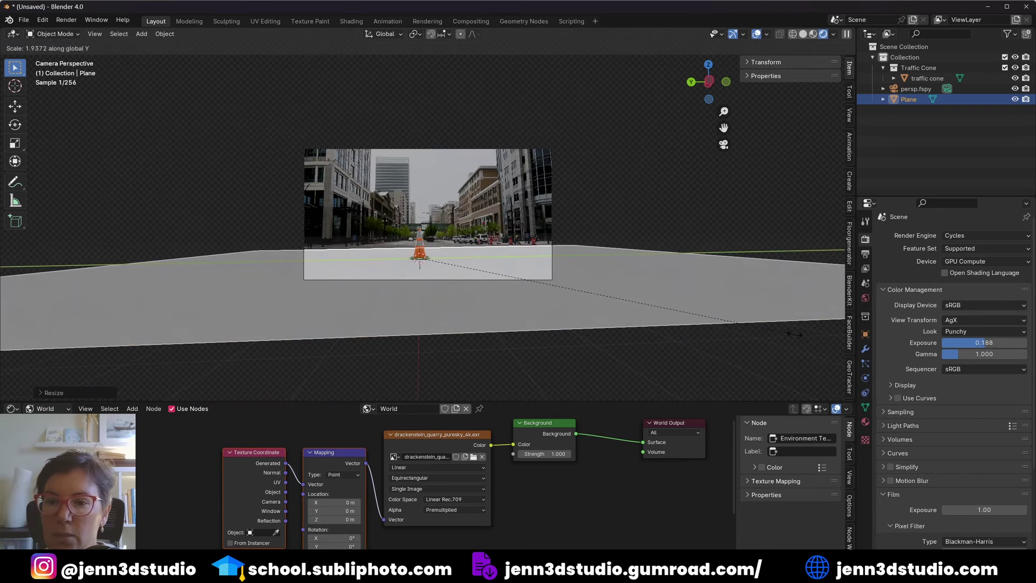
pyautogui.click(729, 317)
pyautogui.scroll(1, 728, 316)
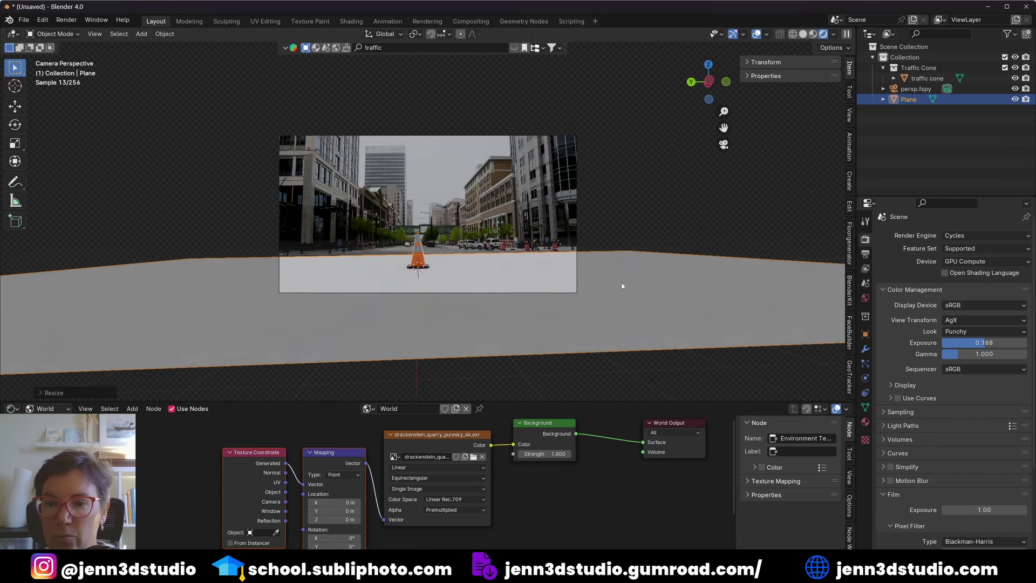
# Apply the plane's scale and rename it 'shadow'
pyautogui.hotkey('ctrl', 'a')
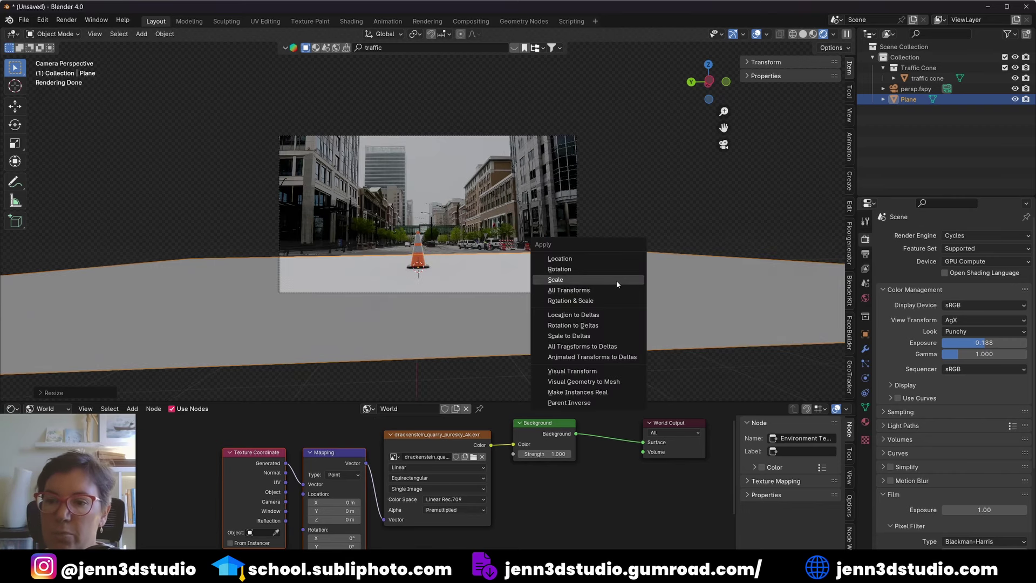
pyautogui.click(624, 283)
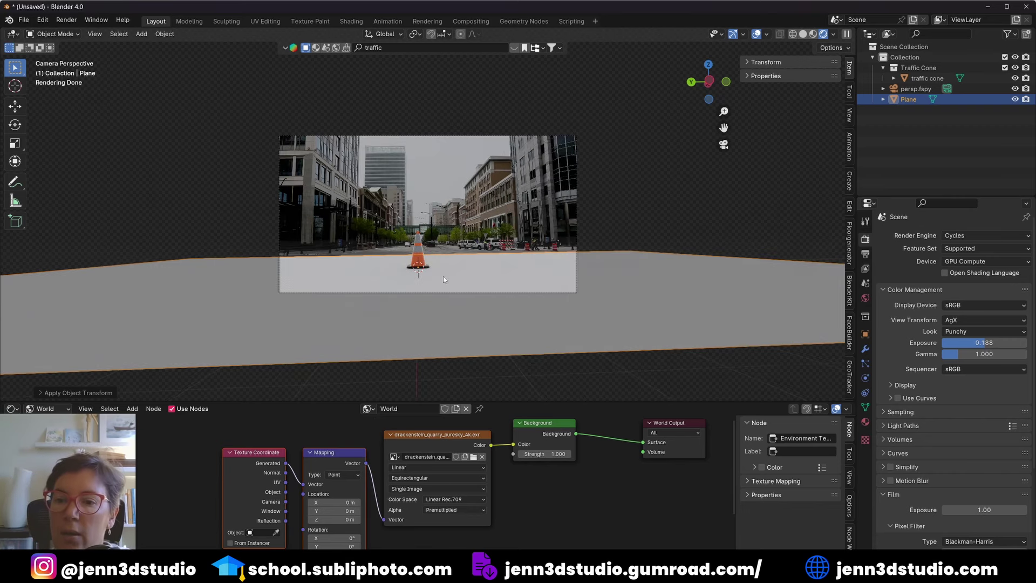
pyautogui.scroll(1, 443, 280)
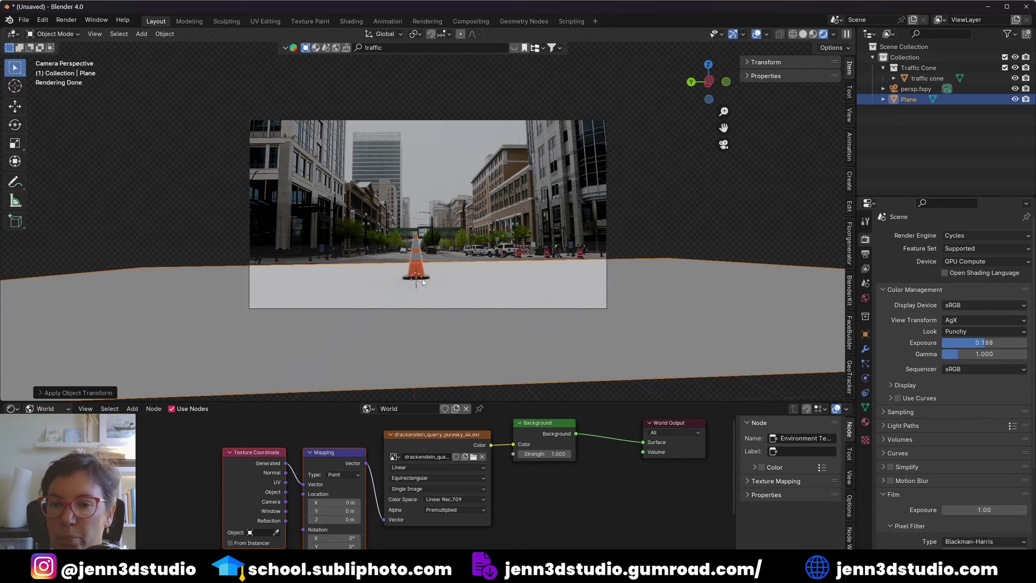
pyautogui.doubleClick(908, 100)
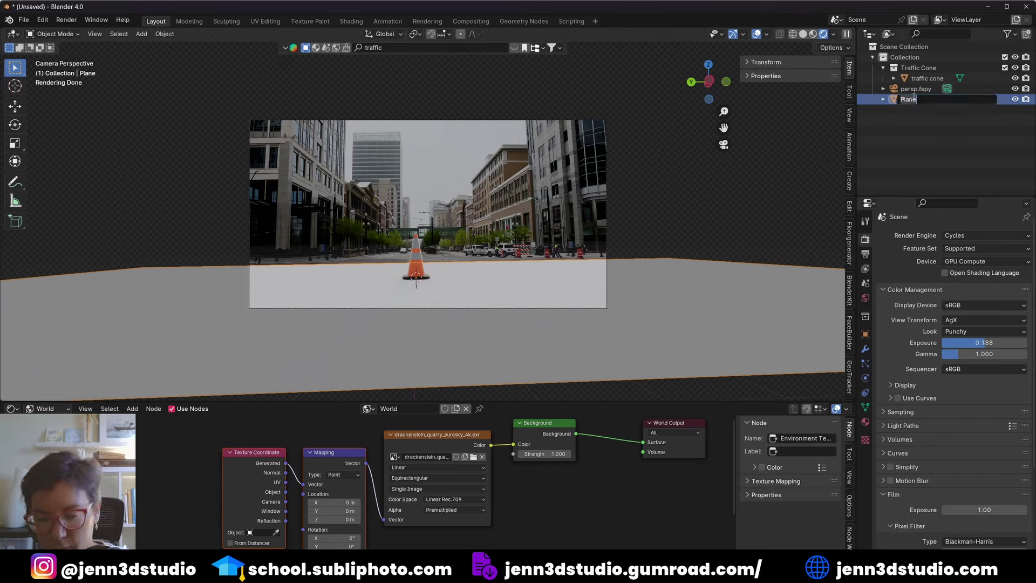
pyautogui.write('shadow')
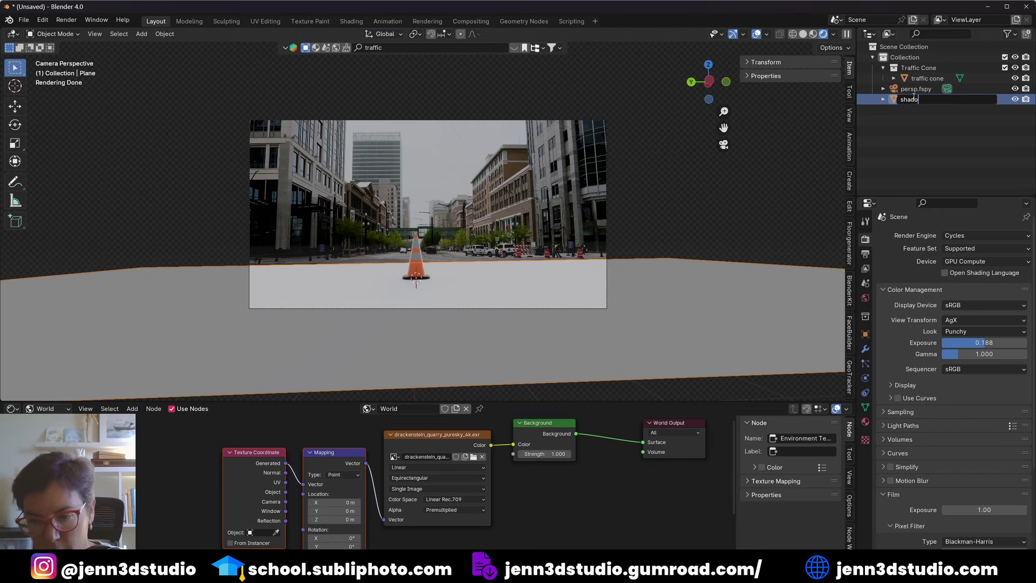
pyautogui.press('Return')
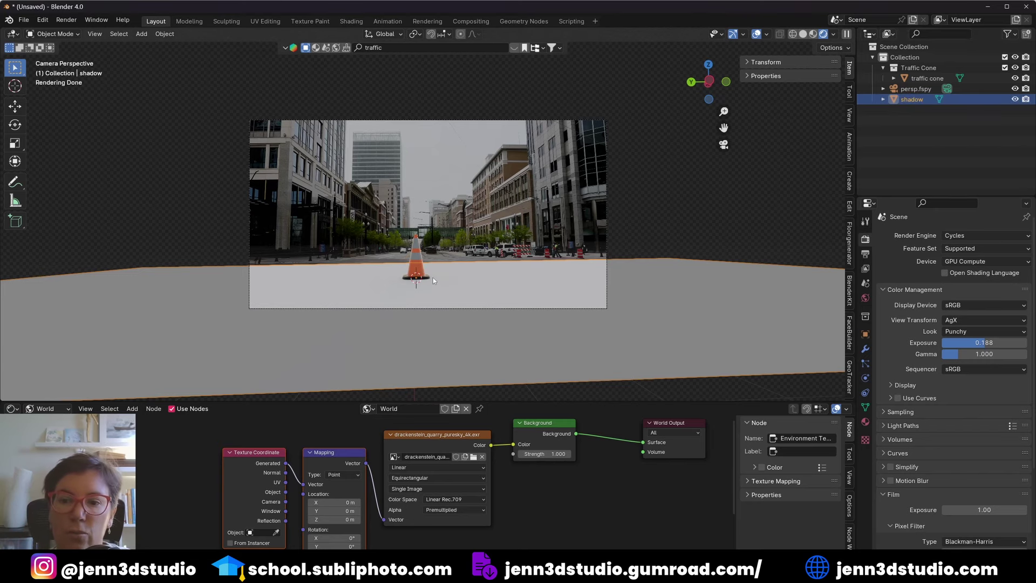
# Duplicate the shadow plane in place and name the copy 'sol'
pyautogui.scroll(-1, 453, 290)
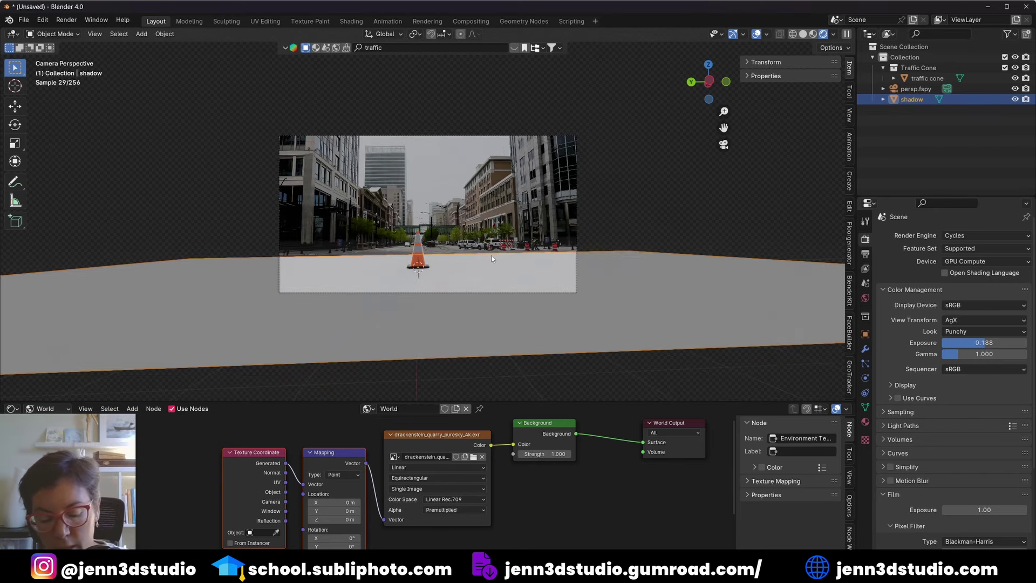
pyautogui.hotkey('shift', 'd')
pyautogui.rightClick(453, 270)
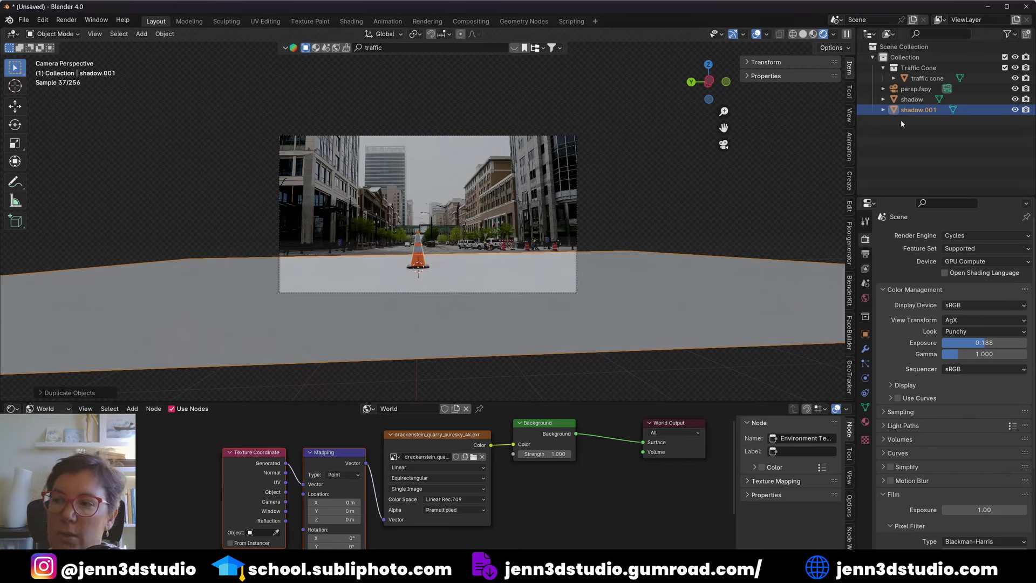
pyautogui.doubleClick(929, 110)
pyautogui.write('sol')
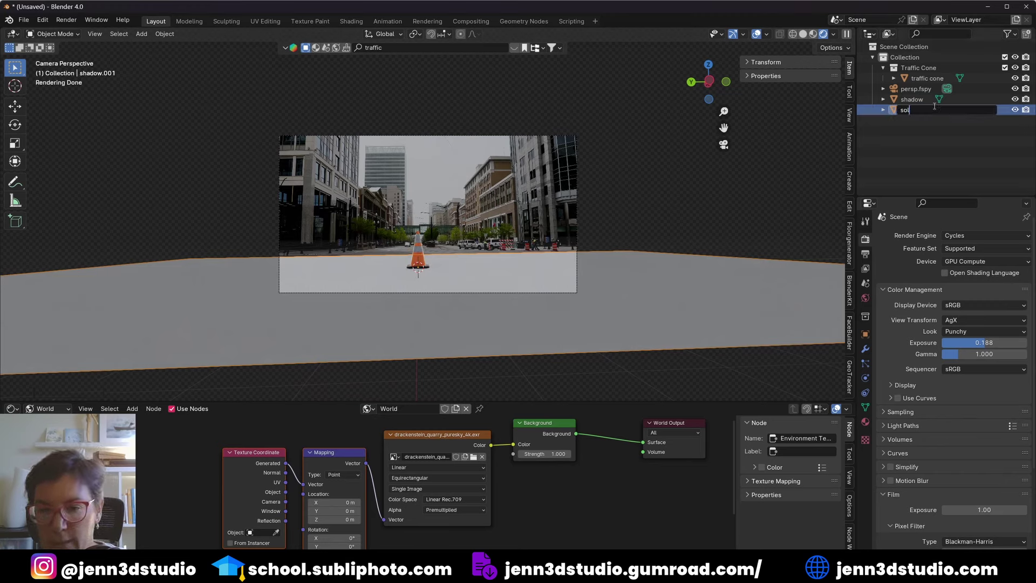
pyautogui.press('Return')
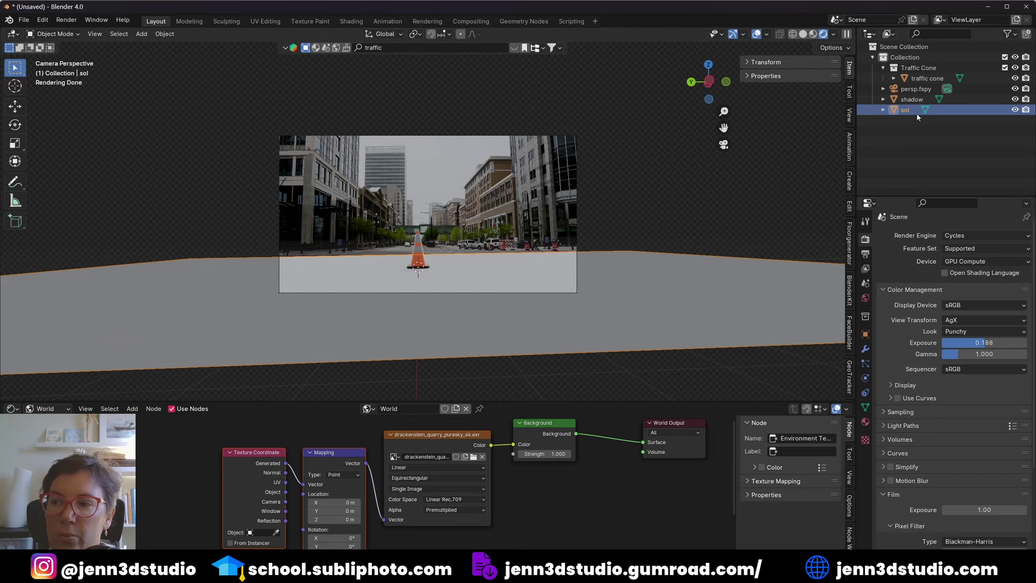
# Hide the shadow plane and enter Edit Mode on sol
pyautogui.click(1016, 101)
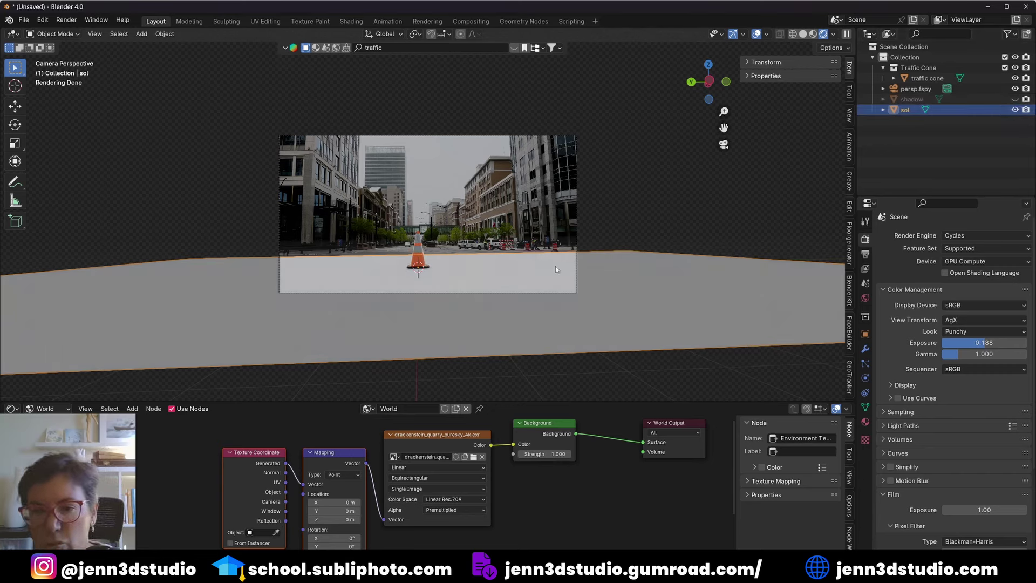
pyautogui.press('Tab')
pyautogui.scroll(-1, 495, 318)
# Select all sol faces and move the mesh slightly downward
pyautogui.press('a')
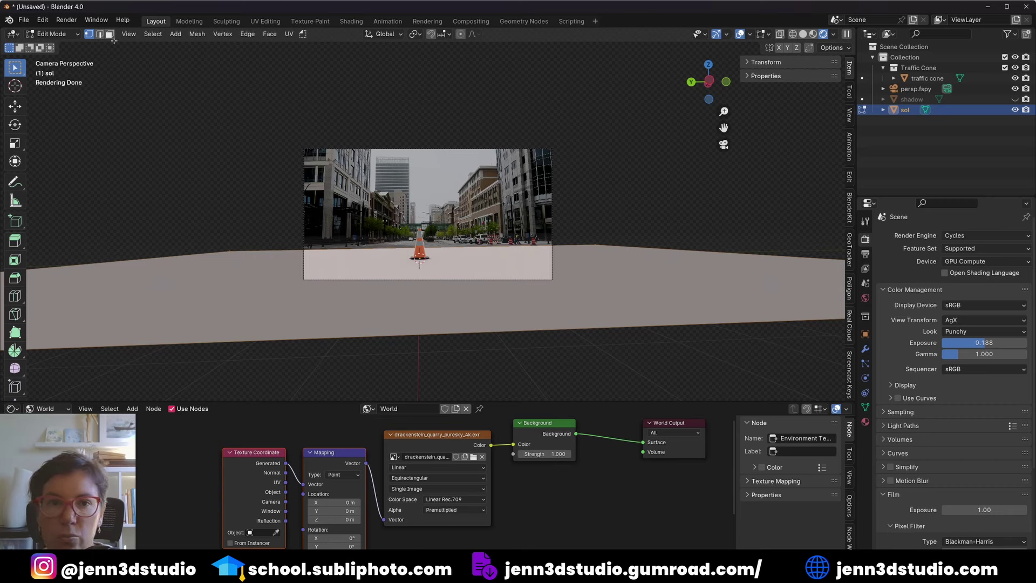
pyautogui.press('3')
pyautogui.press('g')
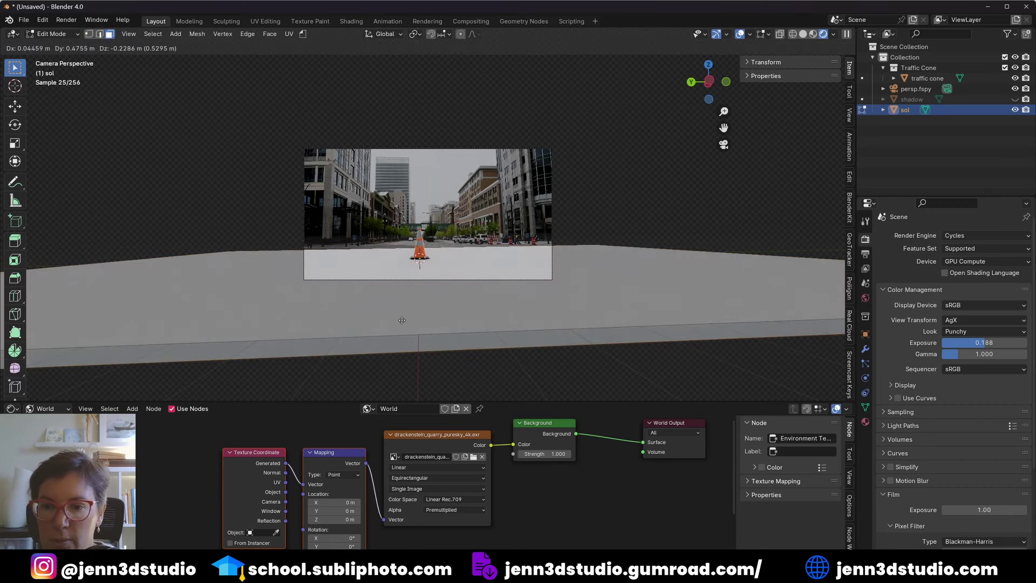
pyautogui.click(405, 322)
pyautogui.press('Tab')
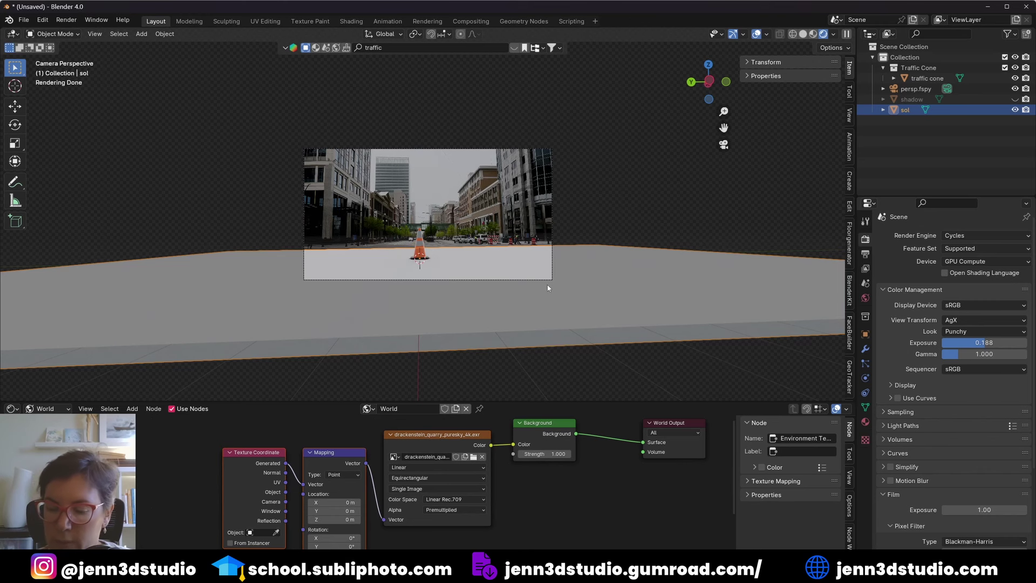
# From front view, extrude the sol plane about 0.367 m downward into a slab
pyautogui.press('KP_1')
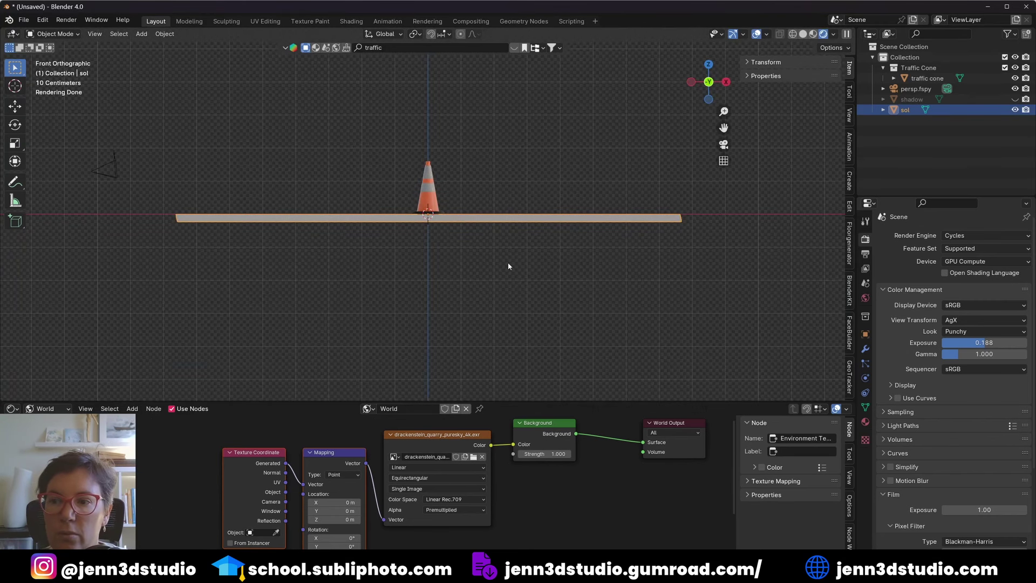
pyautogui.press('Tab')
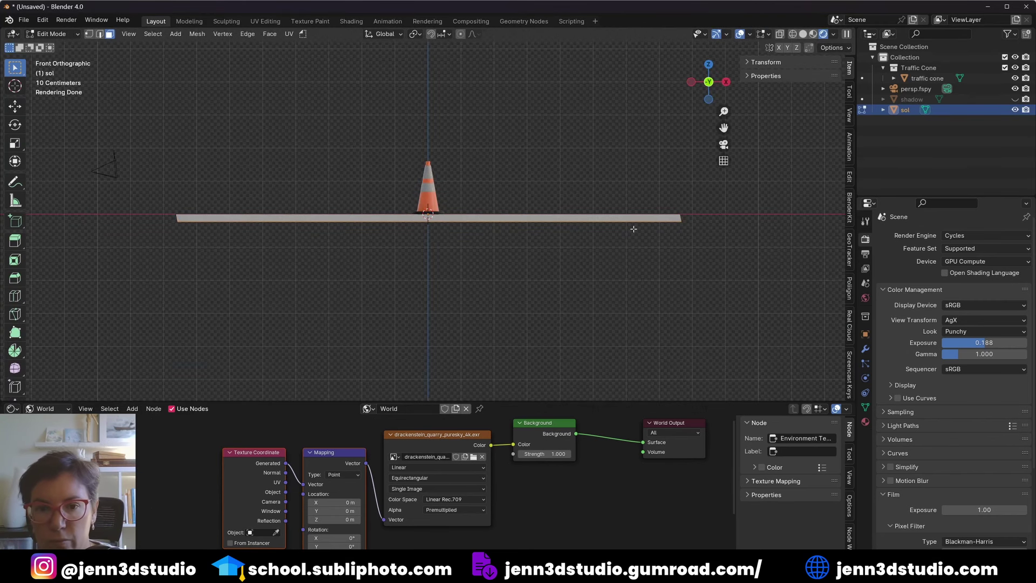
pyautogui.press('e')
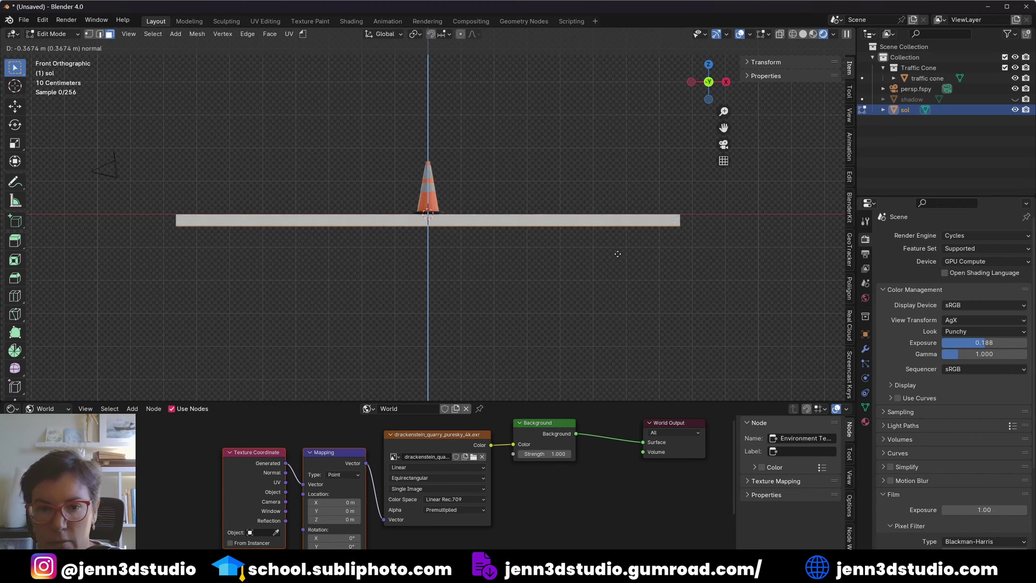
pyautogui.click(617, 254)
pyautogui.press('Tab')
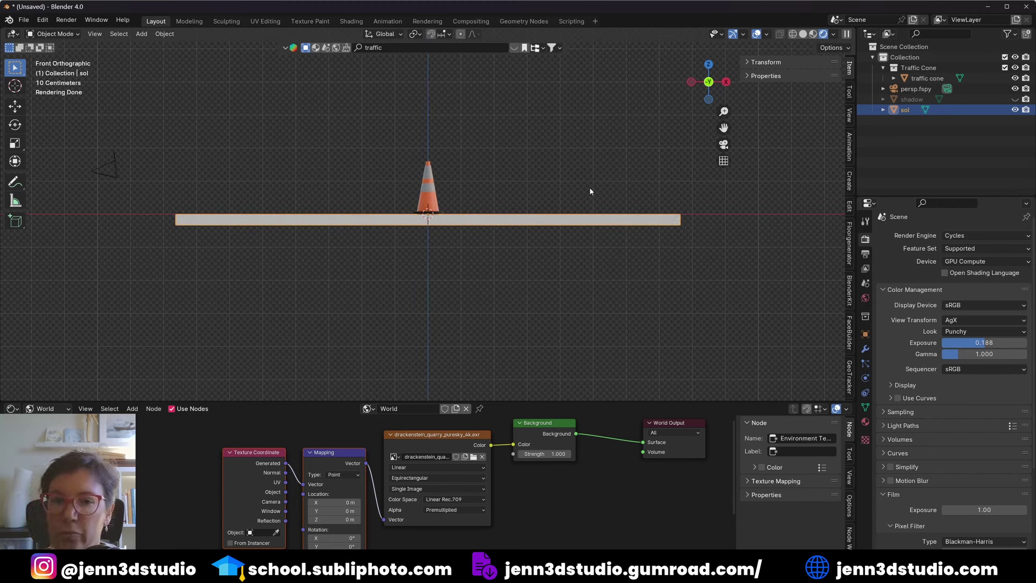
pyautogui.scroll(4, 539, 205)
pyautogui.scroll(-3, 493, 221)
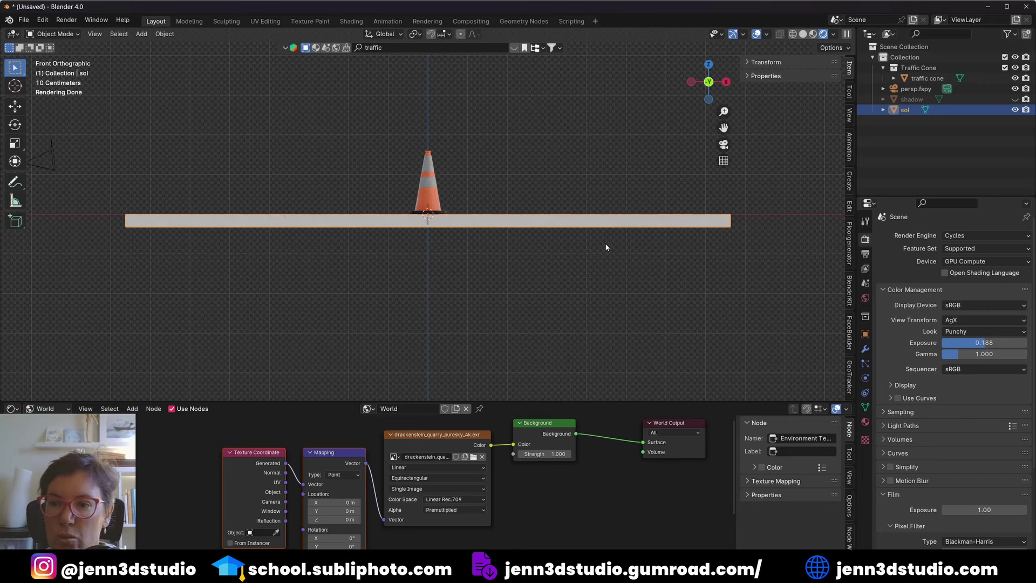
# Add rigid body physics to the sol slab as a Passive type with a Box collision shape
pyautogui.click(866, 378)
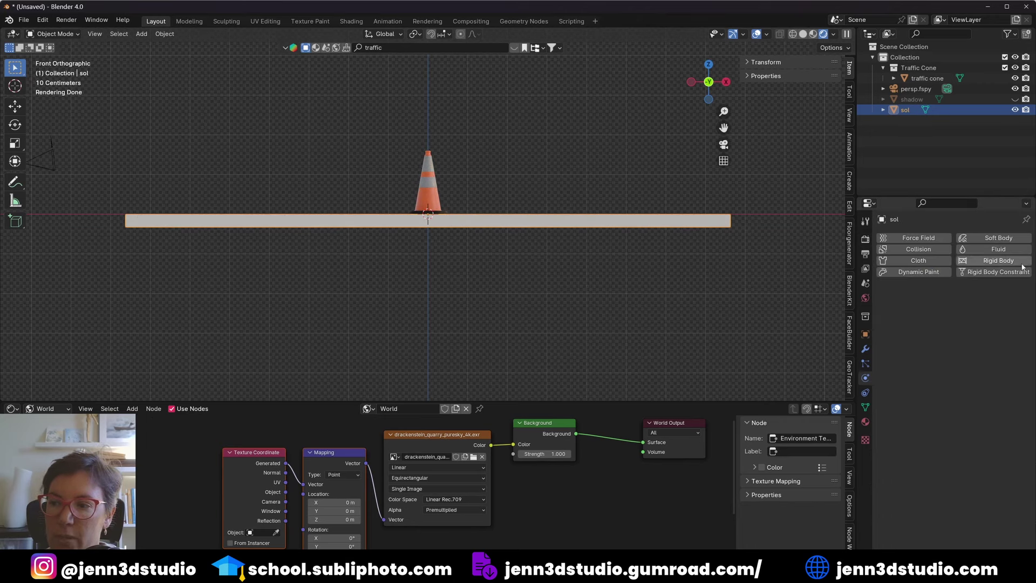
pyautogui.click(996, 261)
pyautogui.click(979, 304)
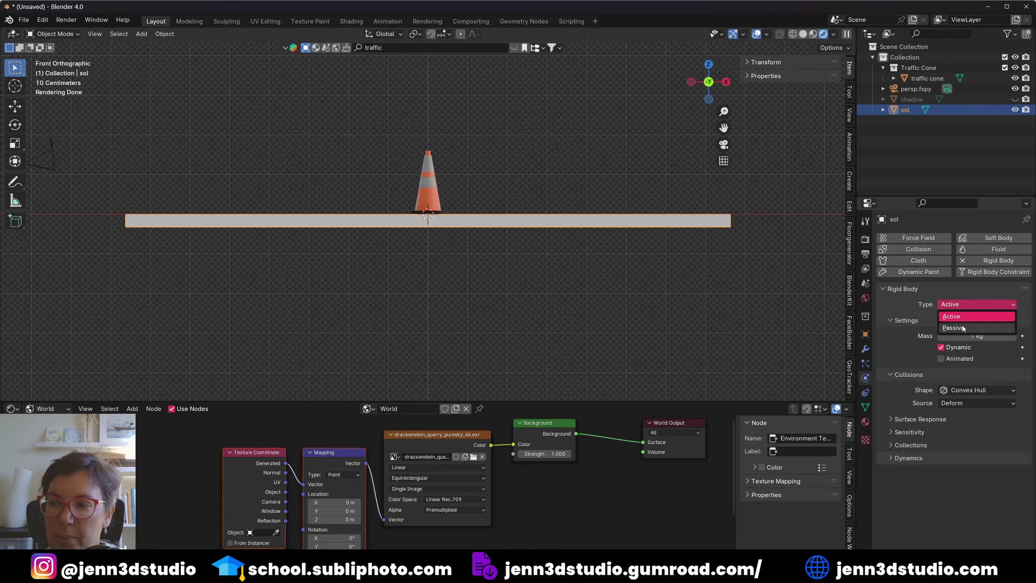
pyautogui.click(966, 327)
pyautogui.click(958, 368)
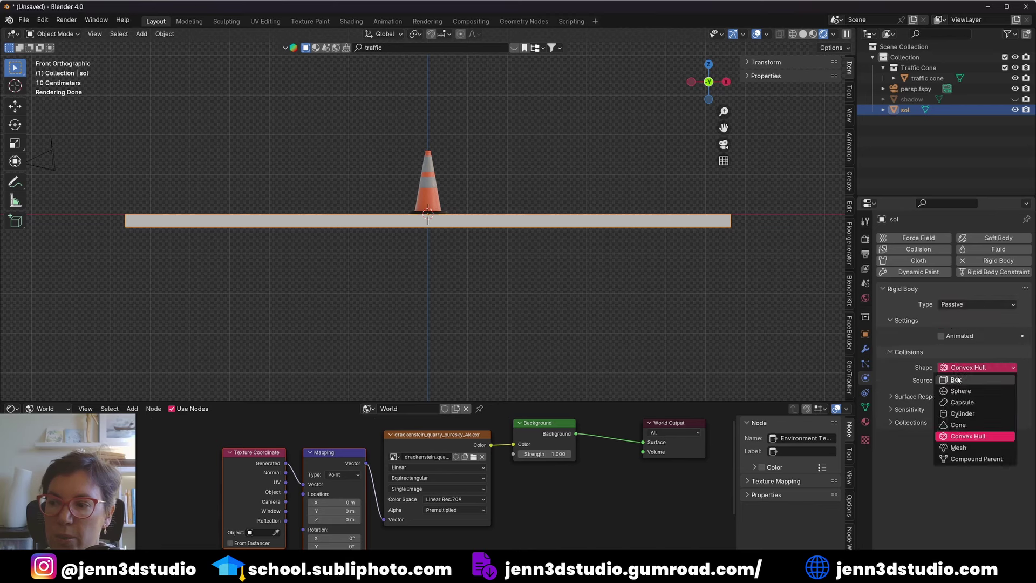
pyautogui.click(956, 380)
pyautogui.scroll(3, 507, 261)
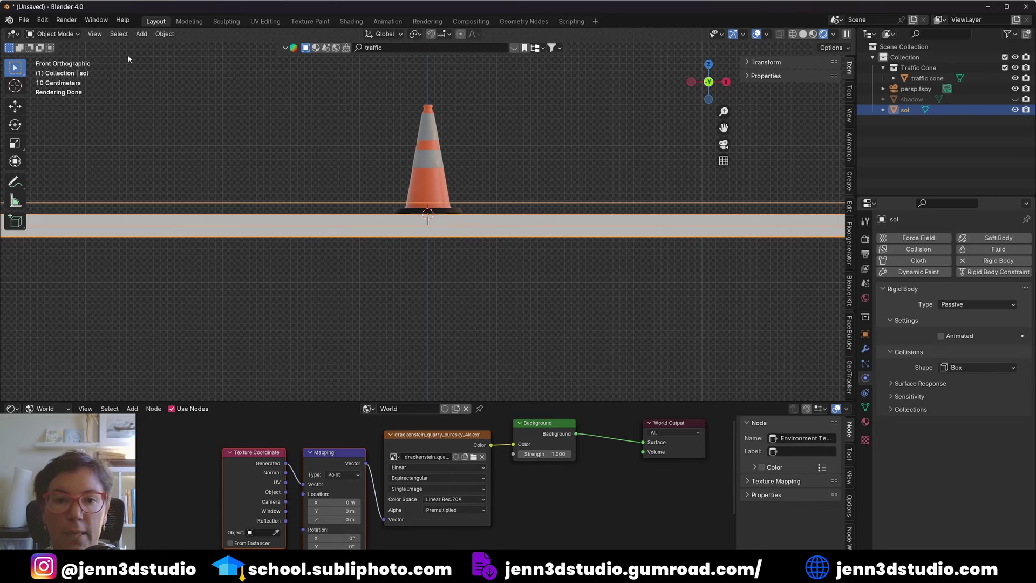
# Set the slab's origin to its geometry and raise its bounciness to 0.193
pyautogui.click(165, 34)
pyautogui.moveTo(183, 56)
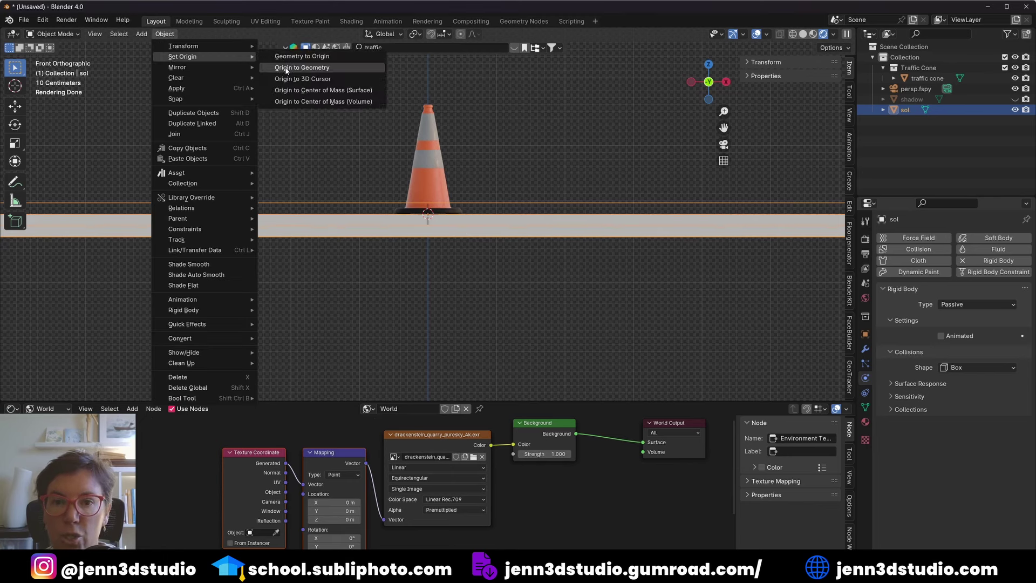
pyautogui.click(291, 68)
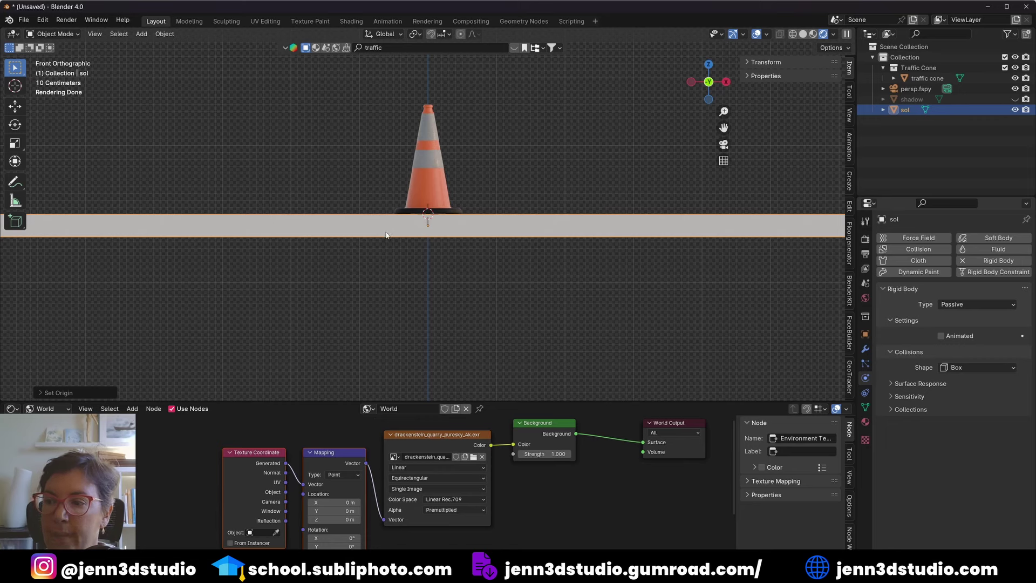
pyautogui.click(891, 397)
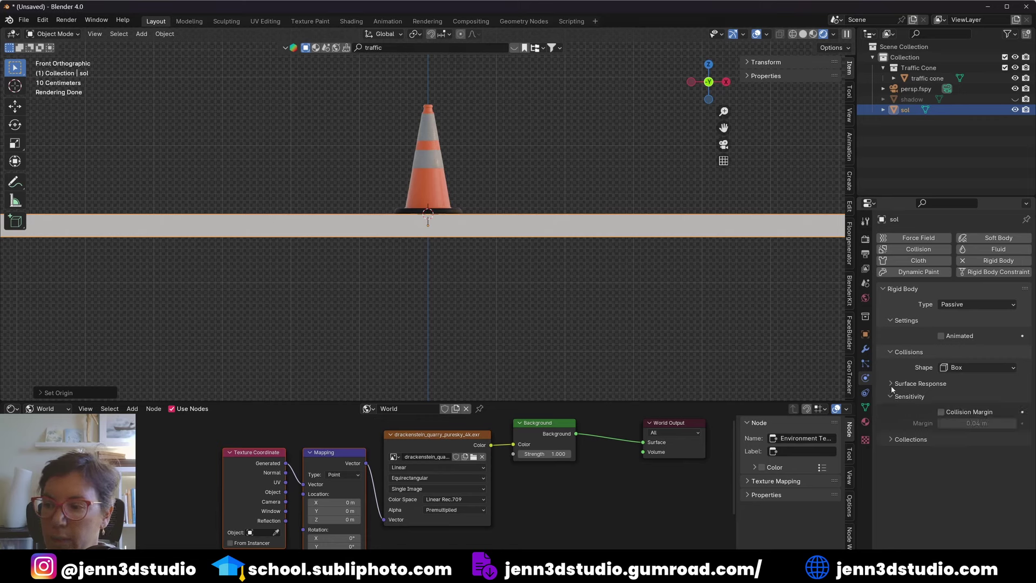
pyautogui.click(891, 384)
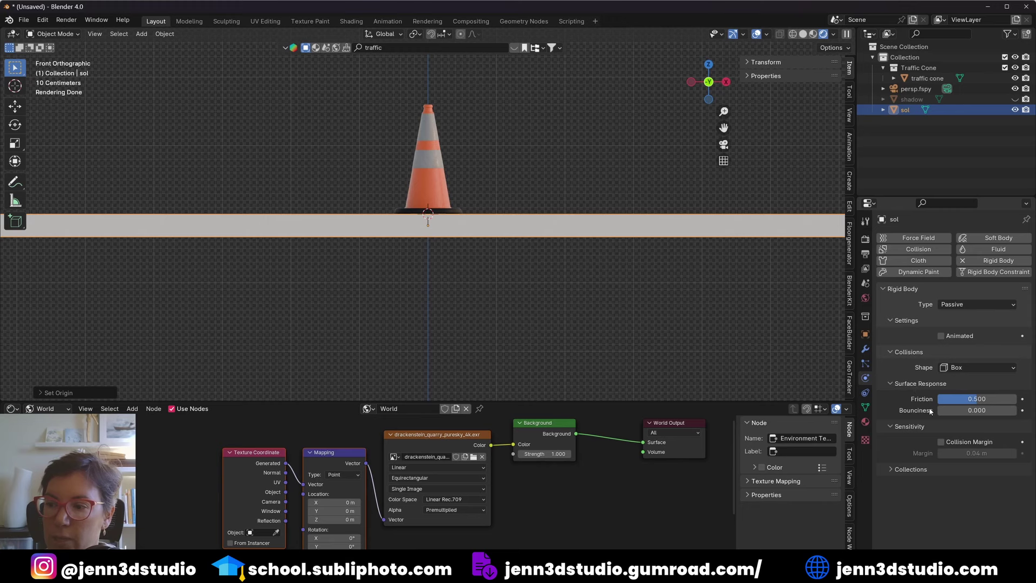
pyautogui.moveTo(950, 411); pyautogui.dragTo(960, 411)
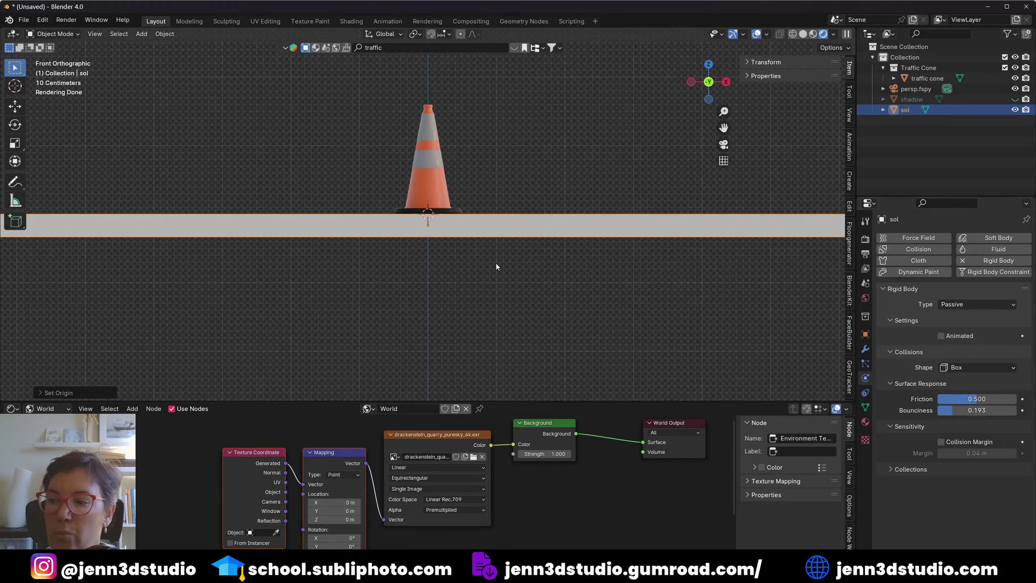
pyautogui.scroll(-2, 380, 260)
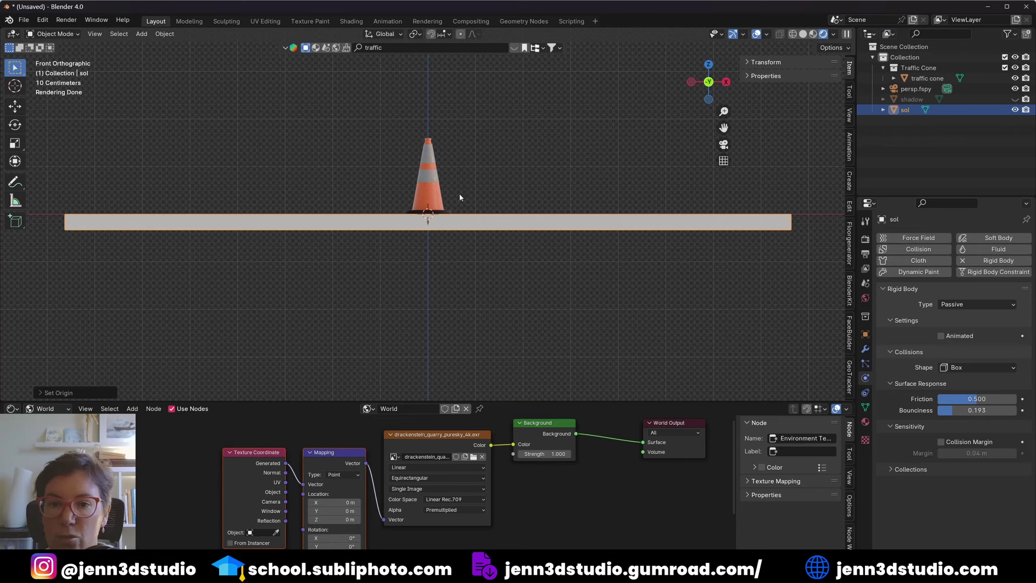
pyautogui.click(431, 195)
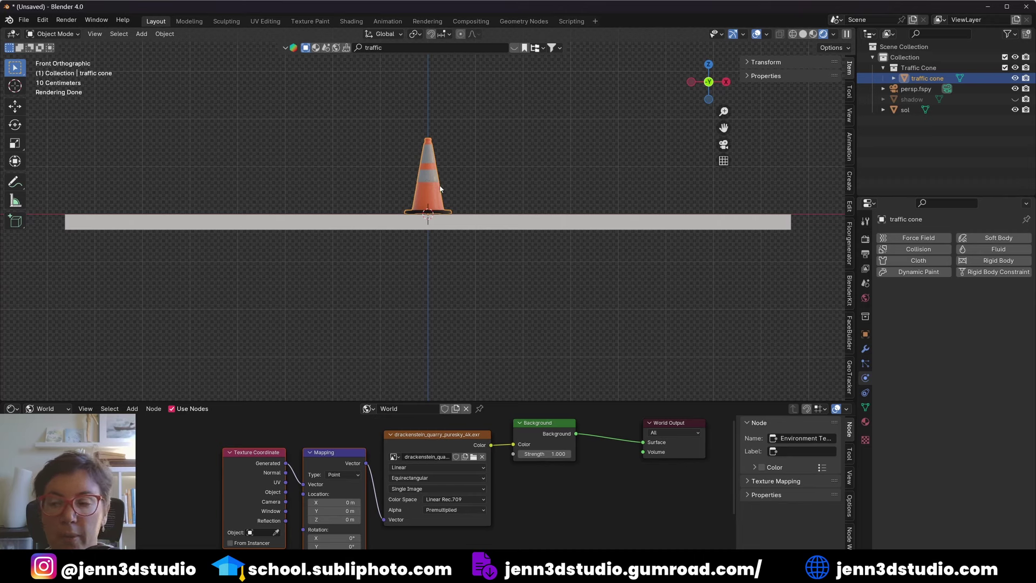
# Make the traffic cone a rigid body with a Cone collision shape and origin at geometry
pyautogui.click(998, 260)
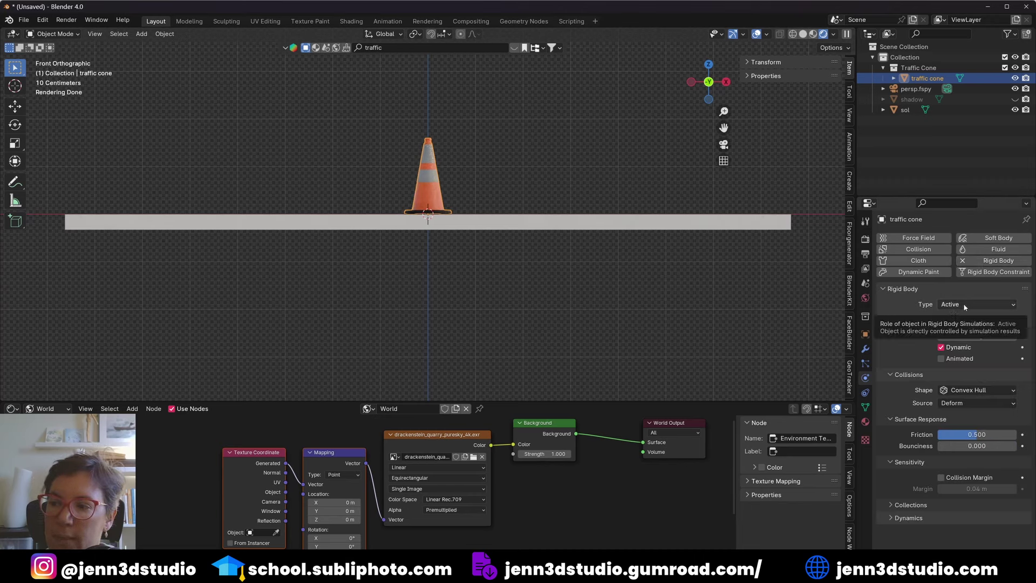
pyautogui.click(952, 391)
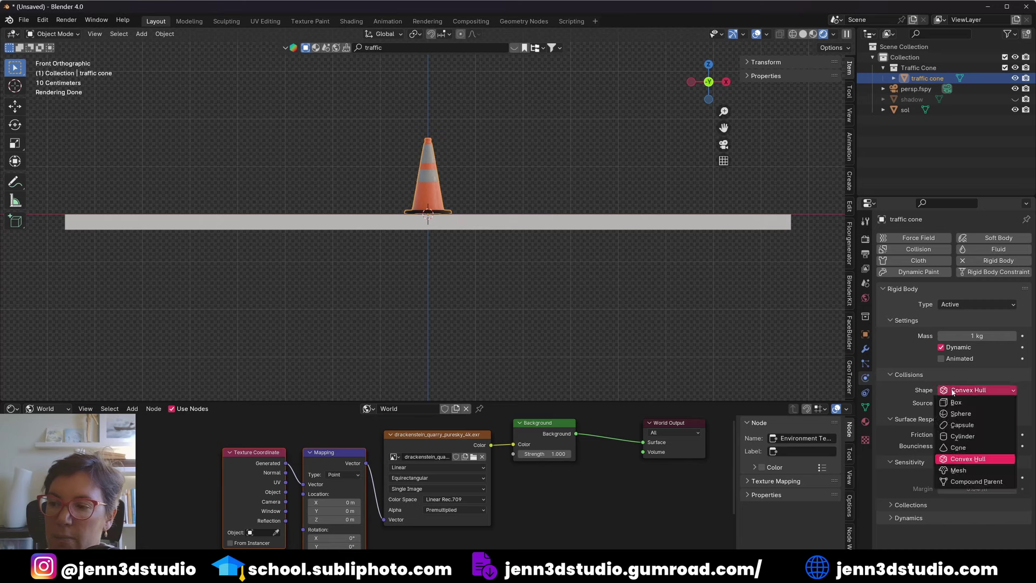
pyautogui.click(958, 448)
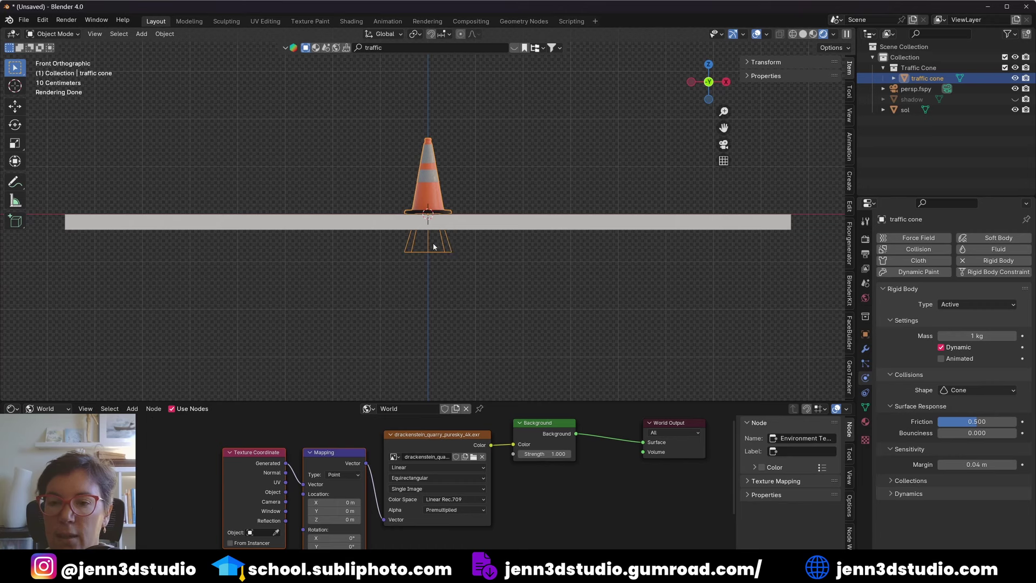
pyautogui.click(165, 34)
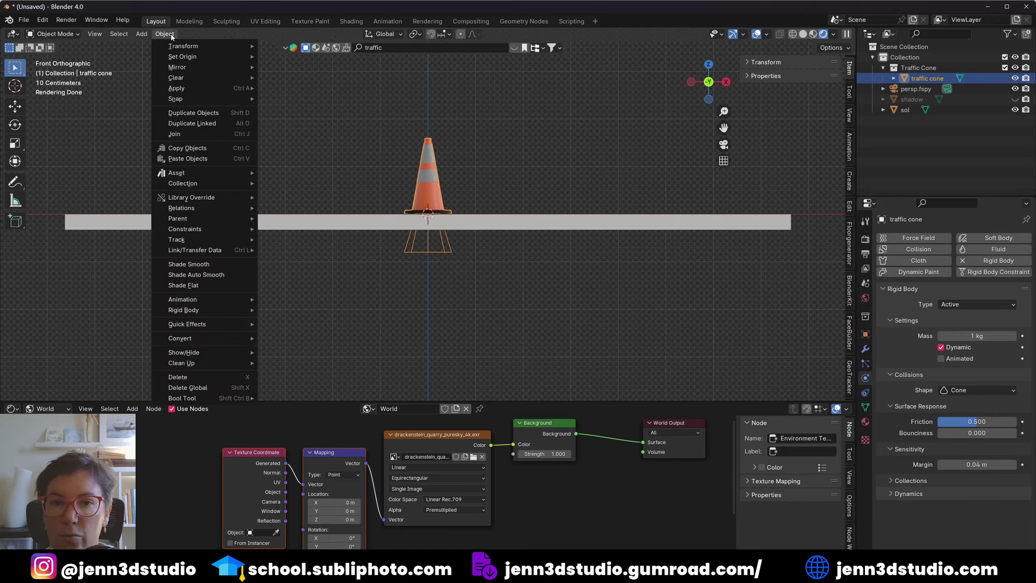
pyautogui.moveTo(183, 56)
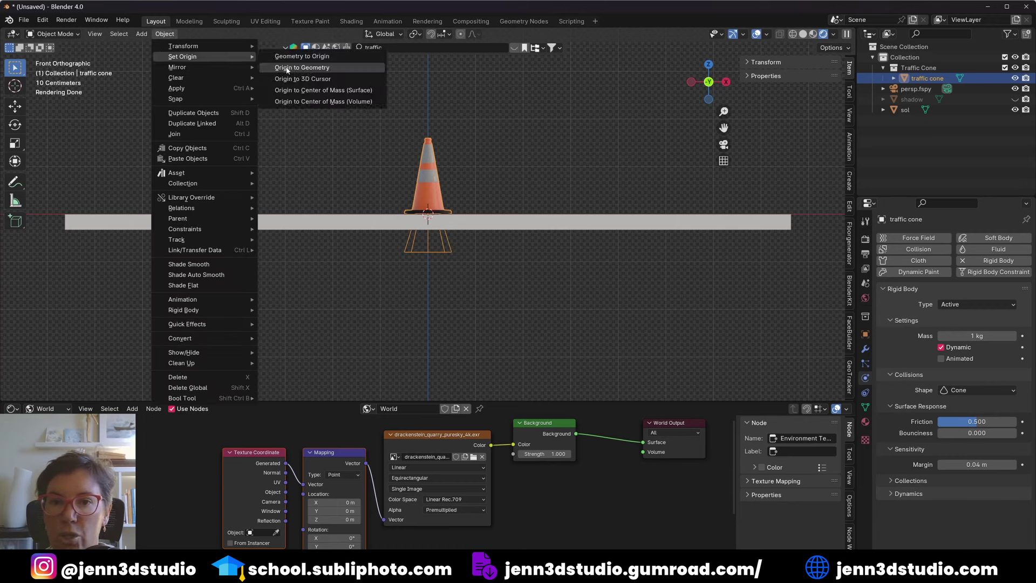
pyautogui.click(287, 70)
pyautogui.scroll(3, 374, 114)
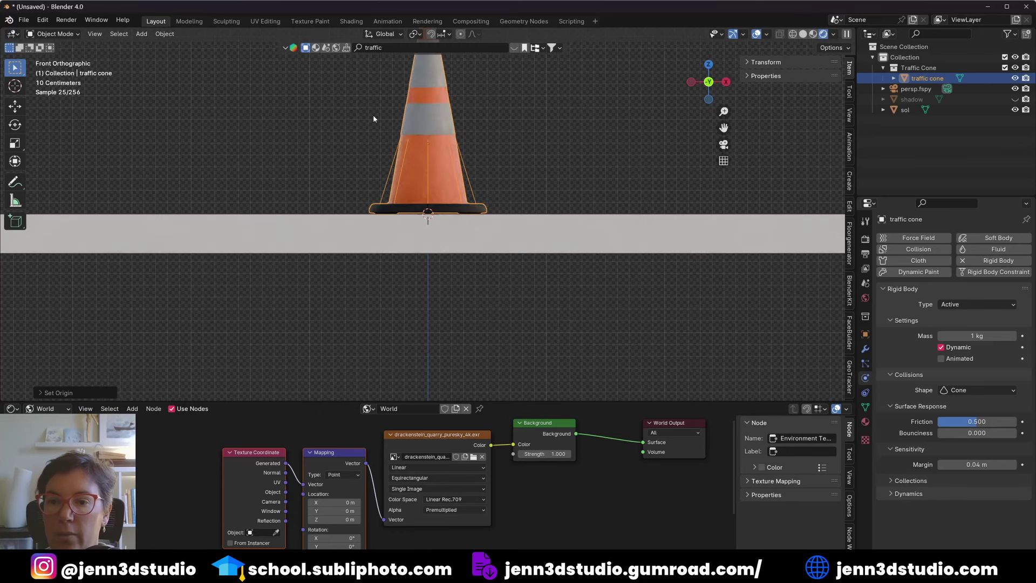
# Lift the cone above the slab, then slide its mesh down about 0.17 m in Edit Mode
pyautogui.press('g')
pyautogui.click(438, 140)
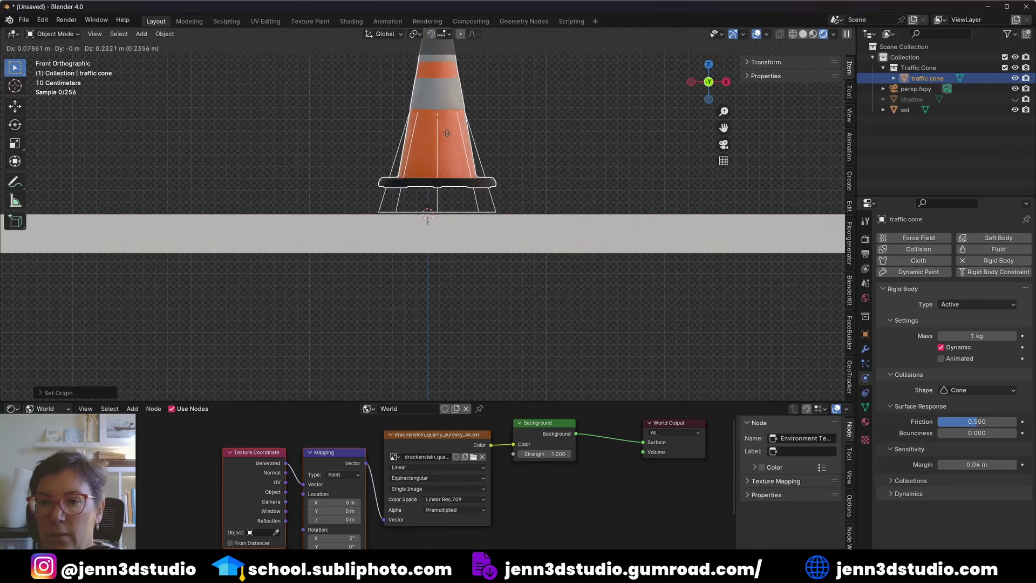
pyautogui.scroll(-3, 494, 179)
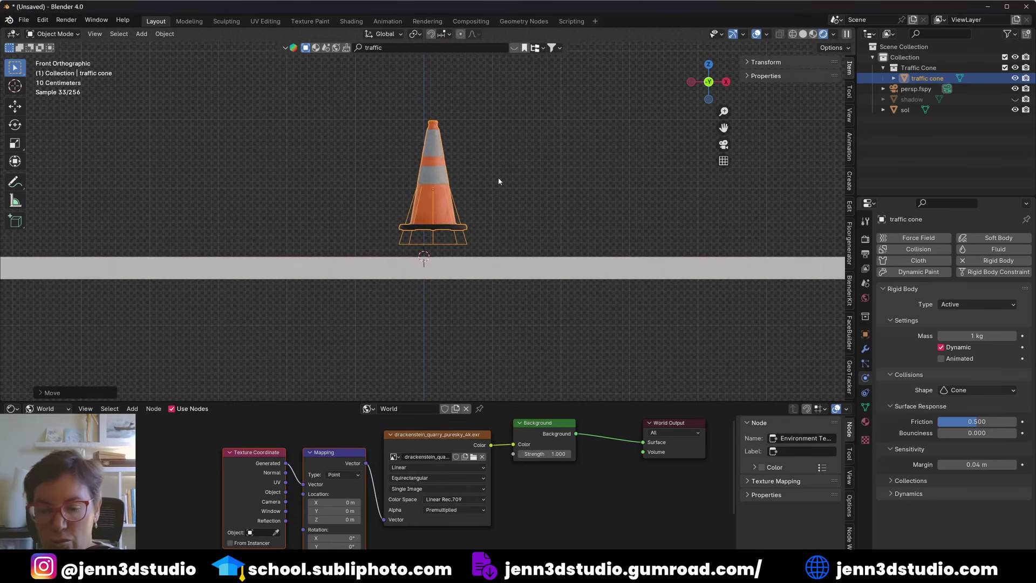
pyautogui.press('Tab')
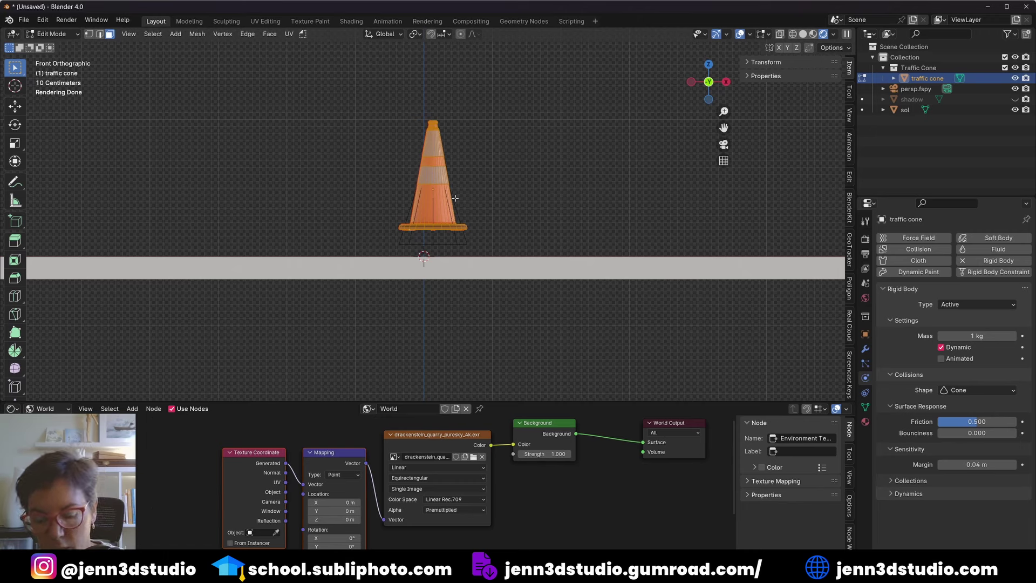
pyautogui.press('g')
pyautogui.press('z')
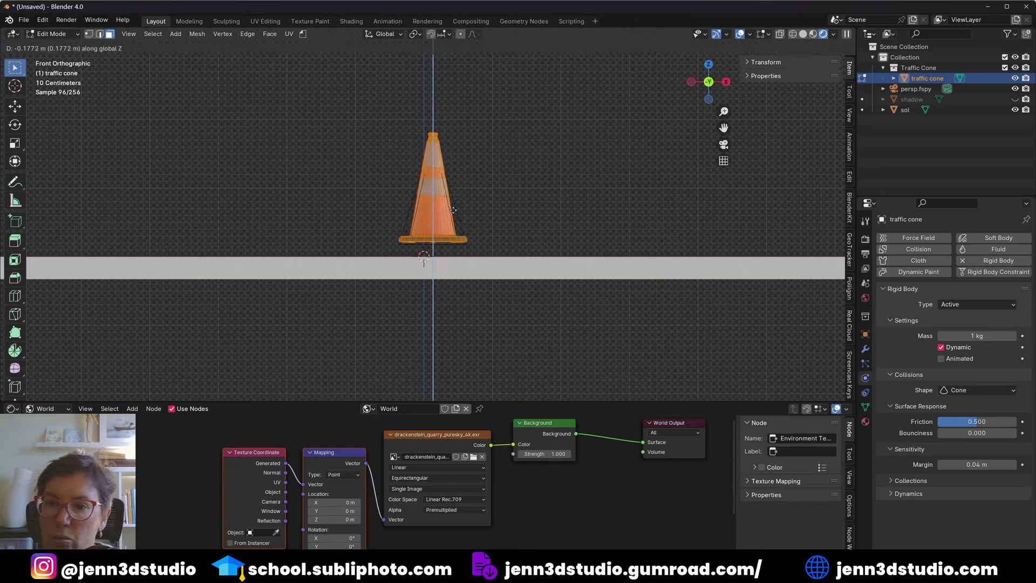
pyautogui.click(474, 218)
pyautogui.press('Tab')
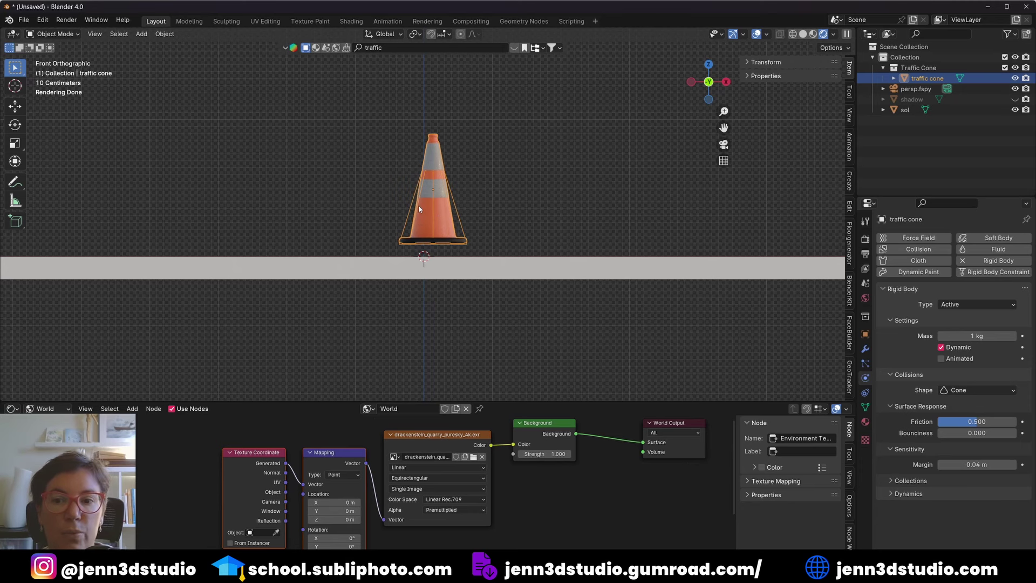
pyautogui.scroll(-2, 441, 216)
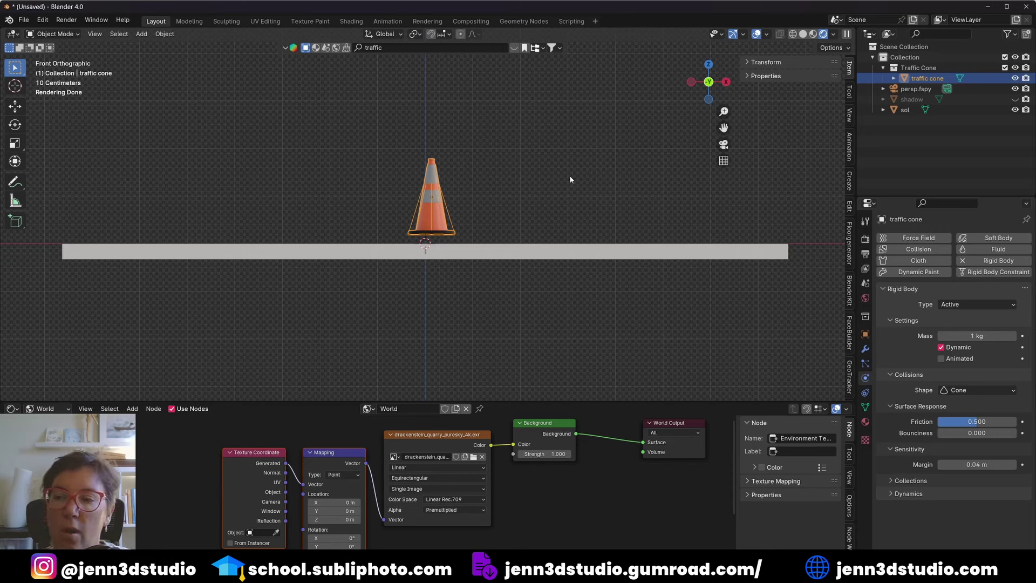
# Add Collision physics to the traffic cone with Single Sided unchecked, then view through the camera
pyautogui.click(891, 248)
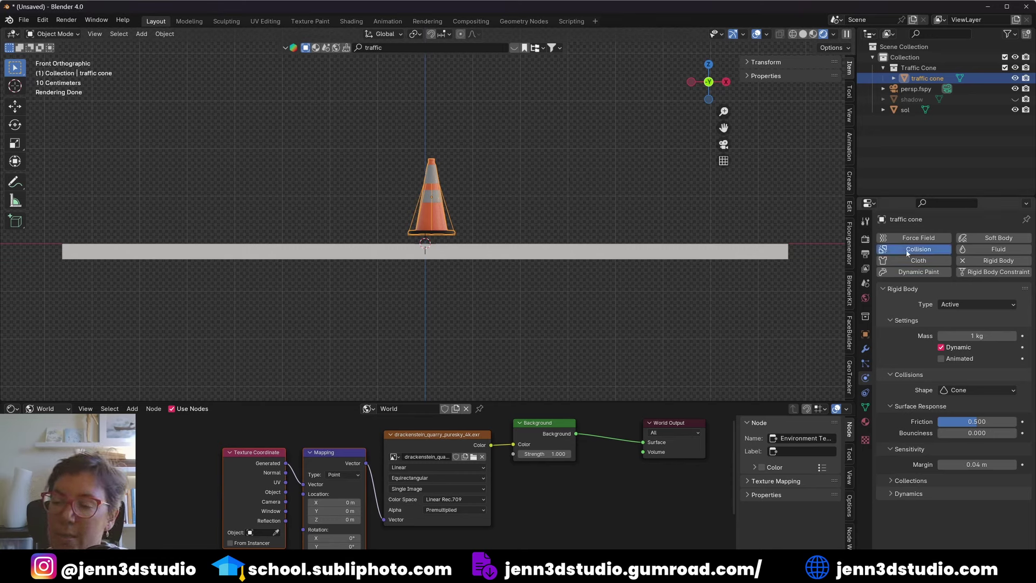
pyautogui.scroll(-1, 895, 313)
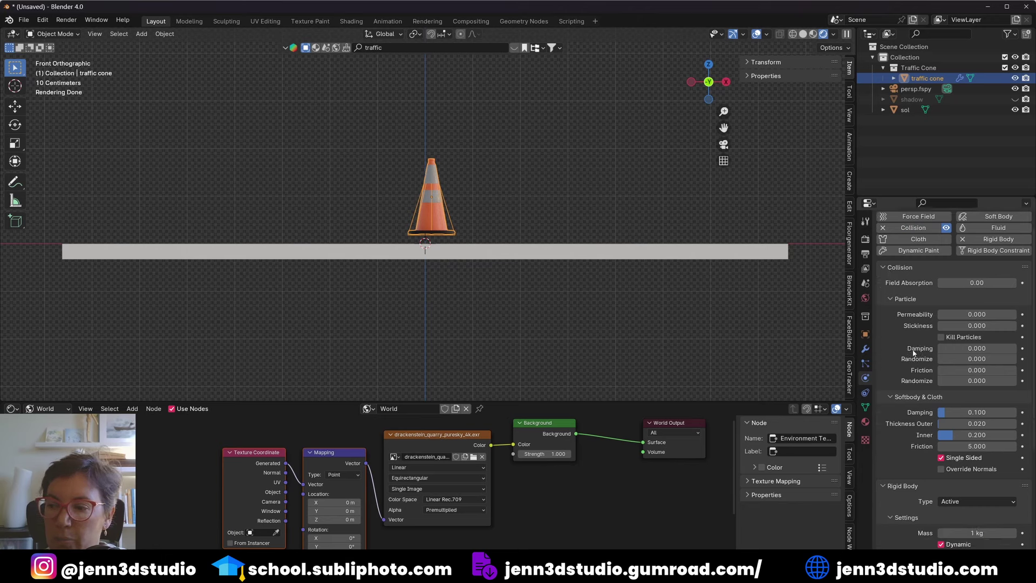
pyautogui.scroll(-1, 922, 389)
pyautogui.click(940, 437)
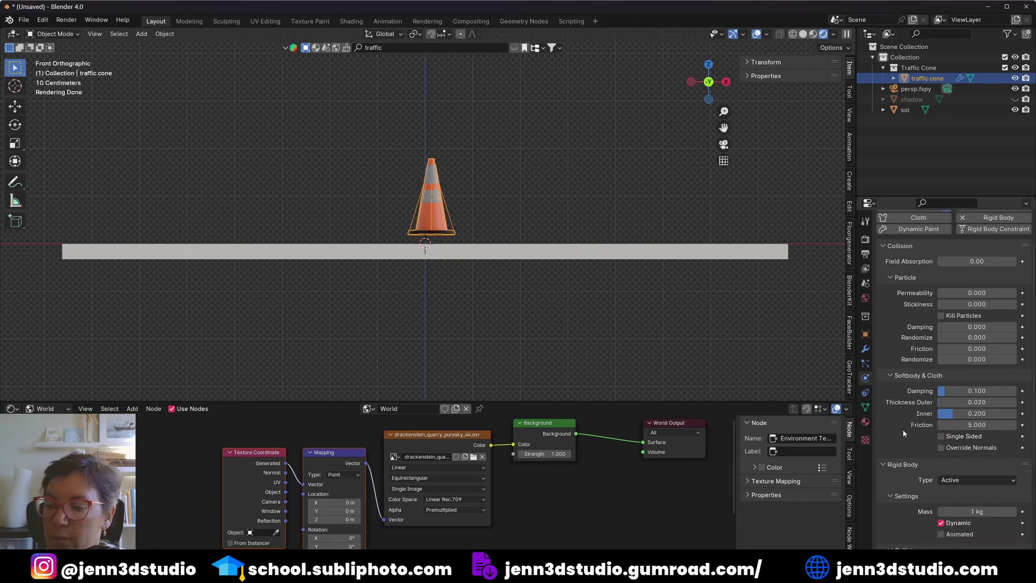
pyautogui.scroll(-2, 902, 430)
pyautogui.scroll(-1, 902, 430)
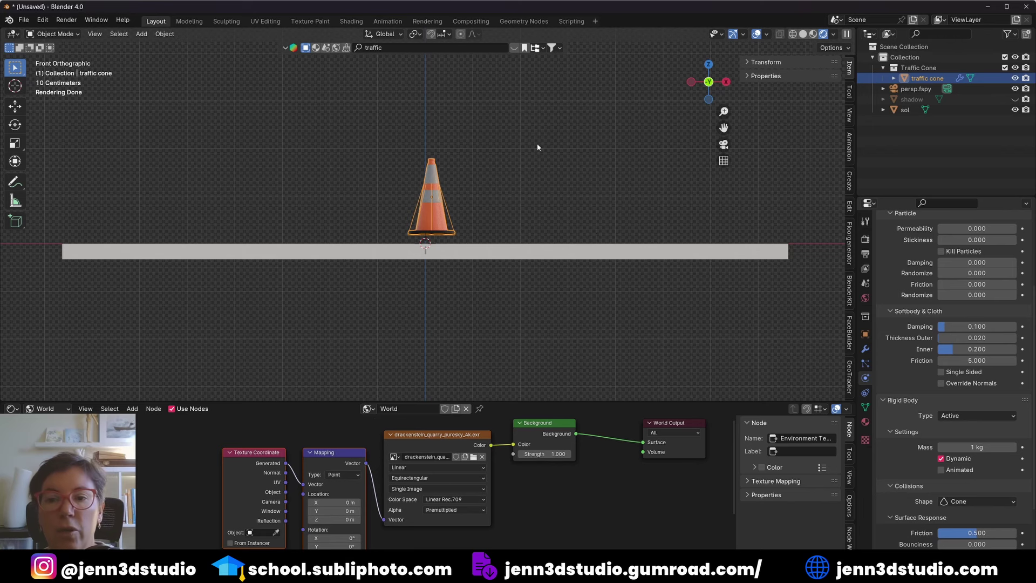
pyautogui.scroll(-5, 514, 162)
pyautogui.press('KP_0')
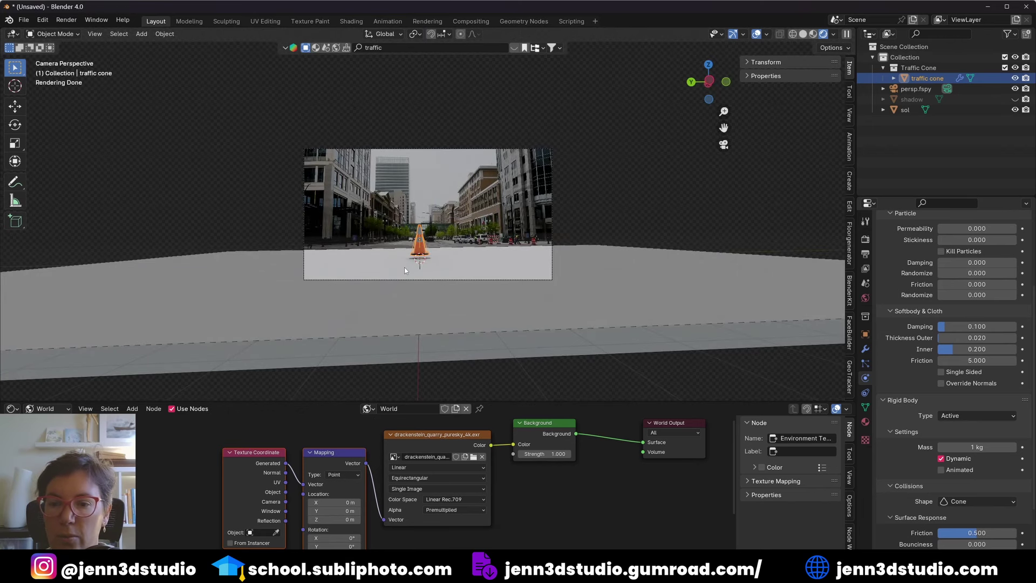
# Unhide the 'shadow' plane and enable Shadow Catcher in its Visibility settings
pyautogui.click(912, 99)
pyautogui.click(1014, 100)
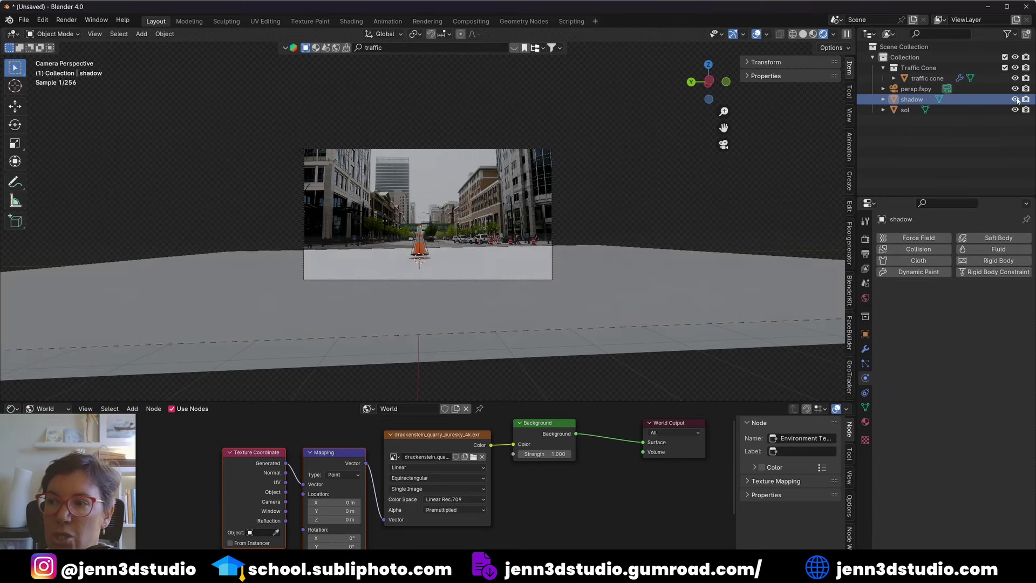
pyautogui.click(915, 100)
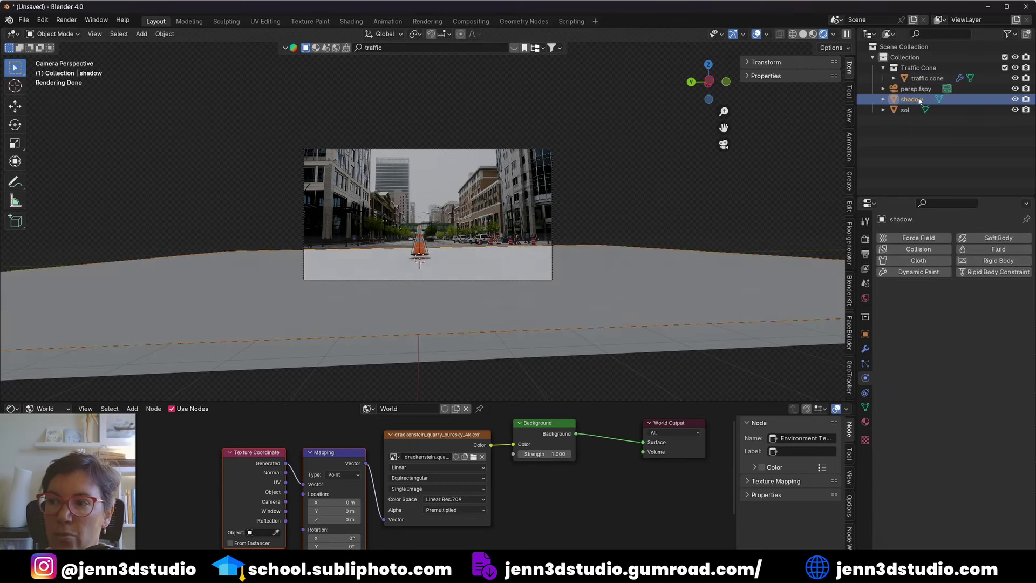
pyautogui.click(865, 335)
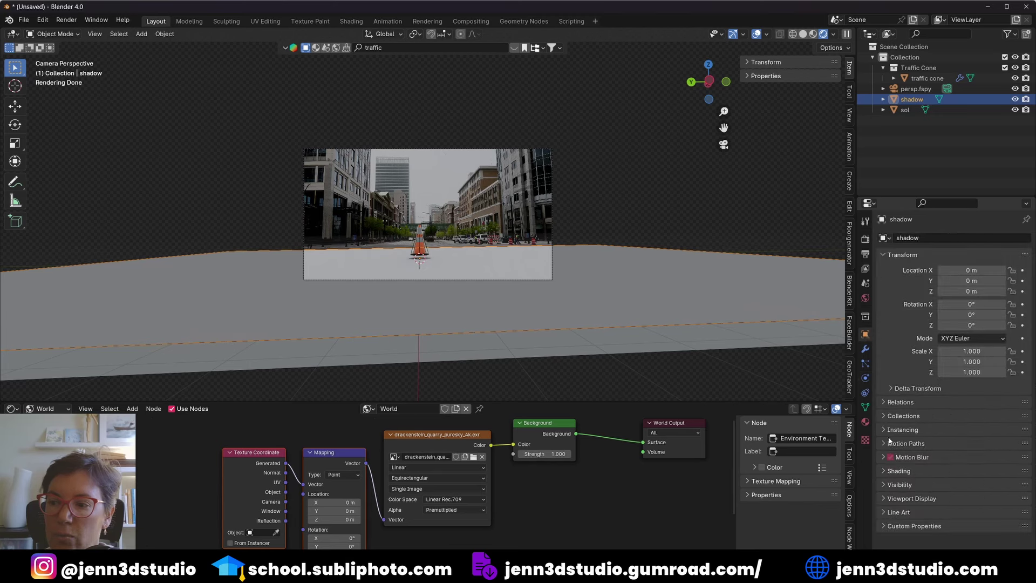
pyautogui.click(888, 484)
pyautogui.scroll(-5, 907, 374)
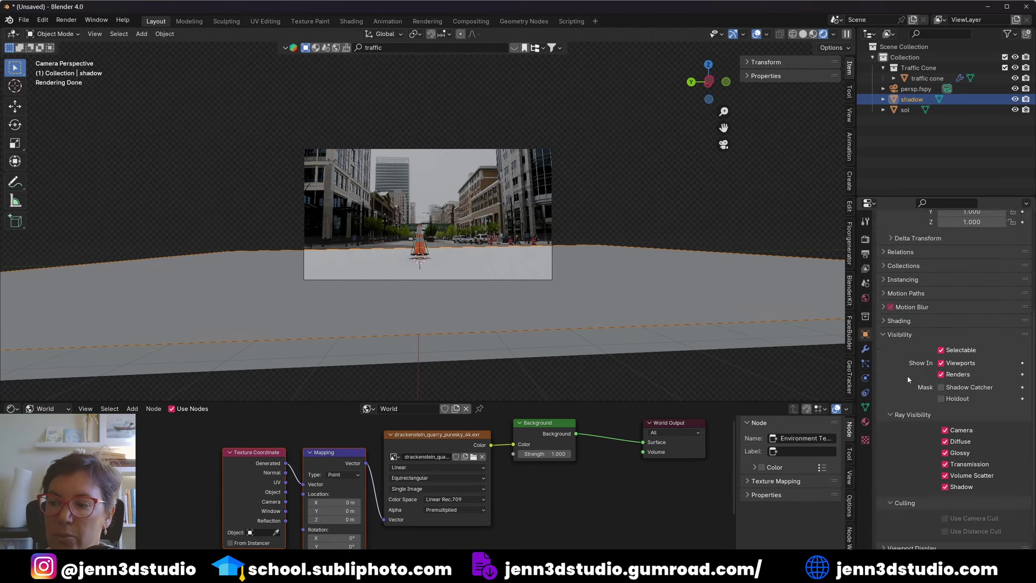
pyautogui.scroll(-3, 907, 375)
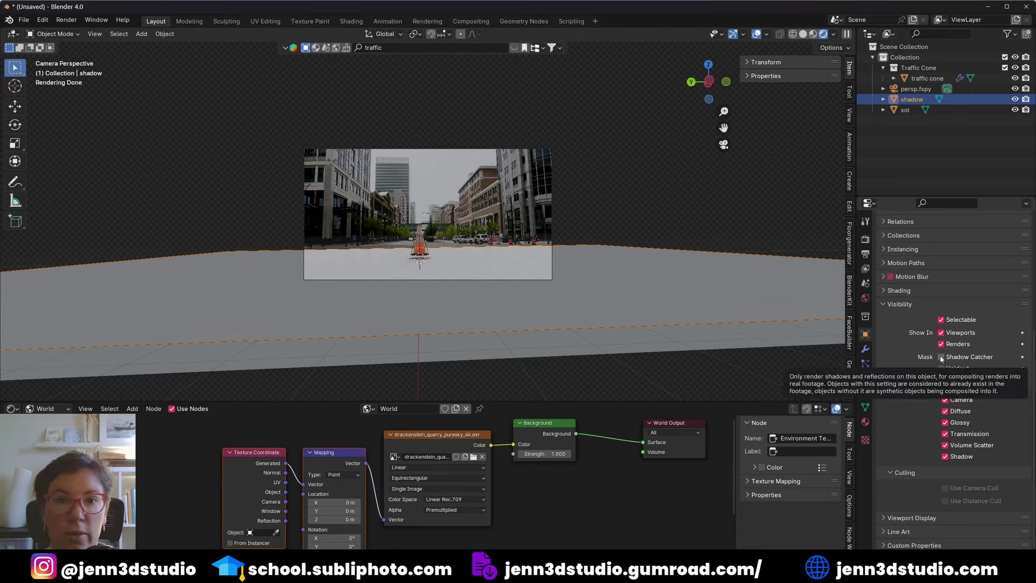
pyautogui.click(941, 358)
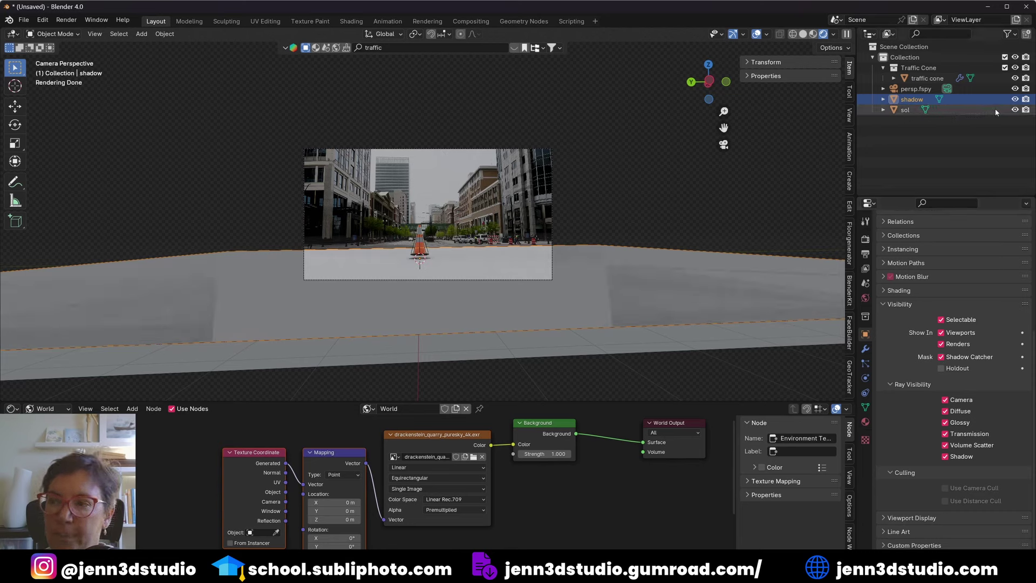
pyautogui.click(907, 110)
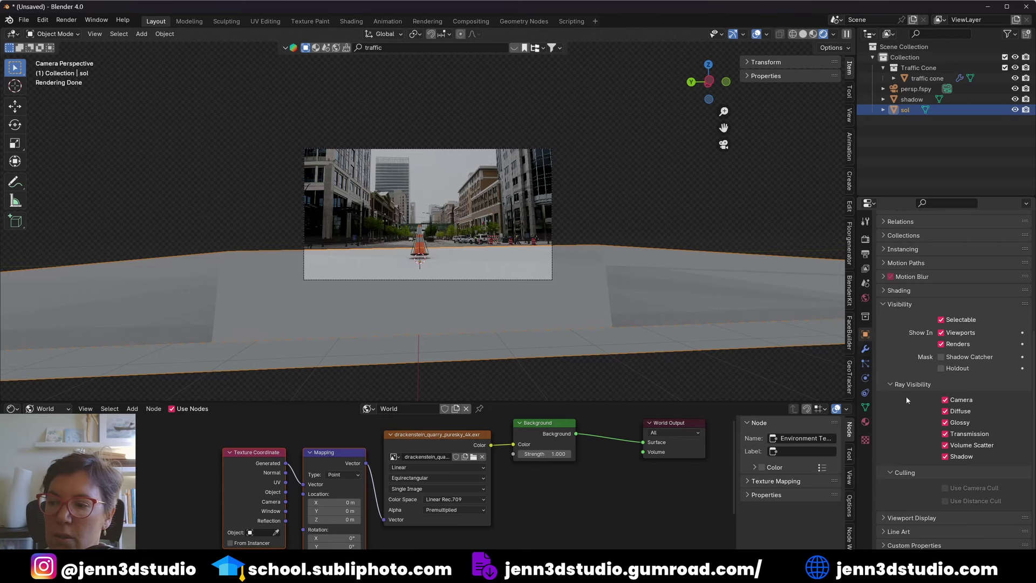
# Display the sol slab as Bounds and disable its viewport and render visibility
pyautogui.scroll(-3, 907, 488)
pyautogui.click(914, 454)
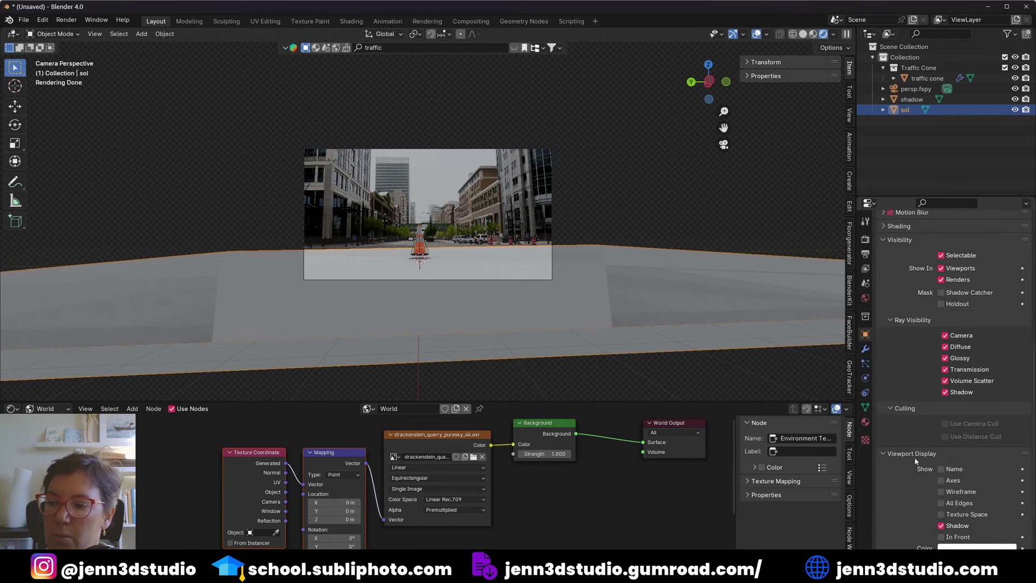
pyautogui.scroll(-3, 917, 458)
pyautogui.click(966, 502)
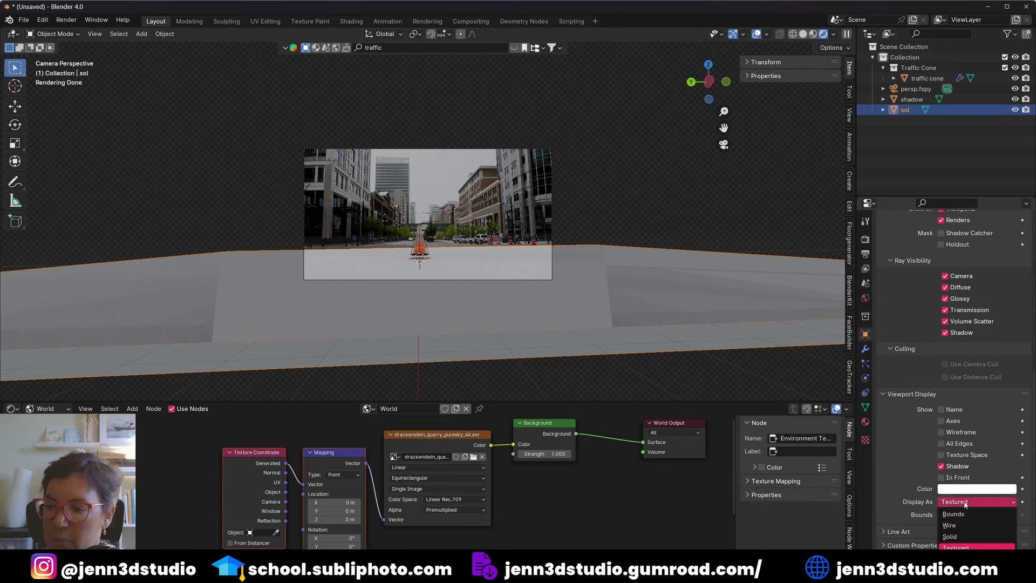
pyautogui.click(956, 513)
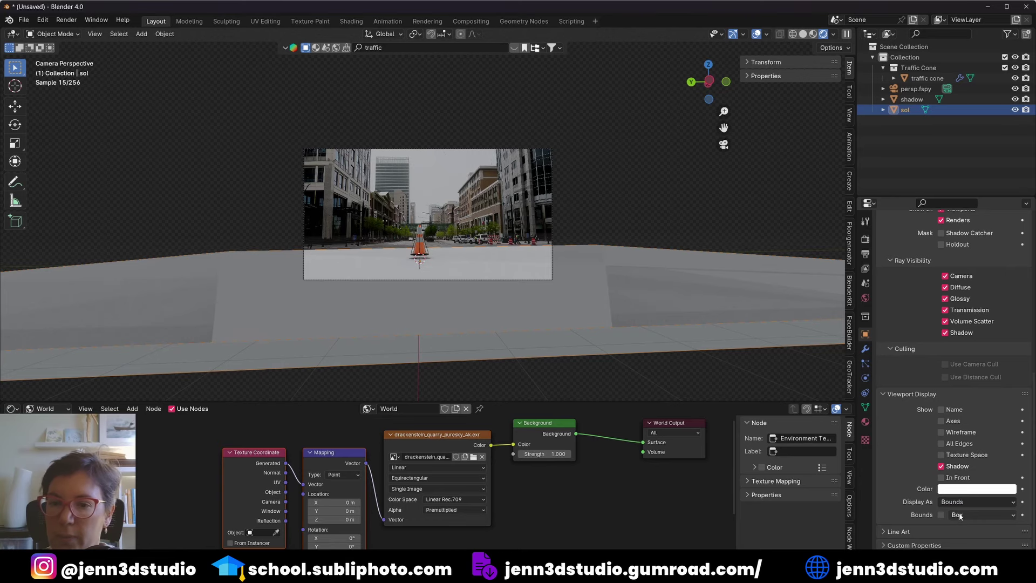
pyautogui.click(1015, 109)
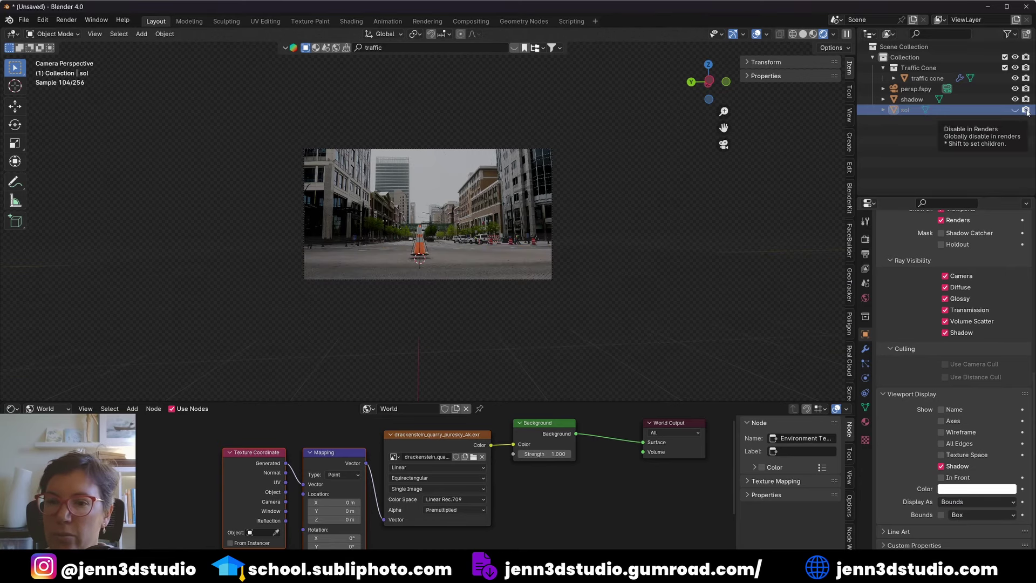
pyautogui.click(1026, 110)
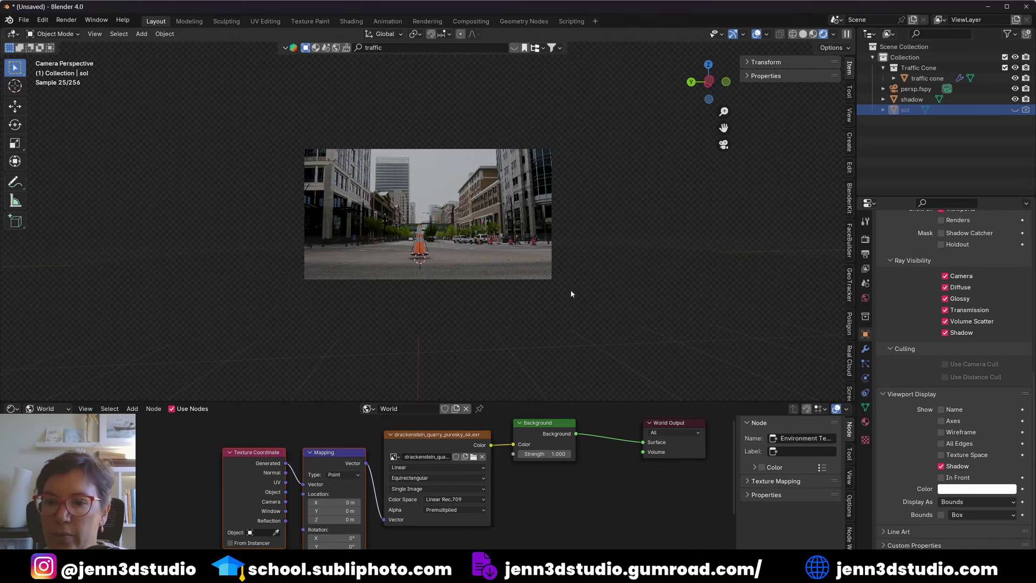
pyautogui.scroll(1, 434, 324)
pyautogui.scroll(2, 432, 323)
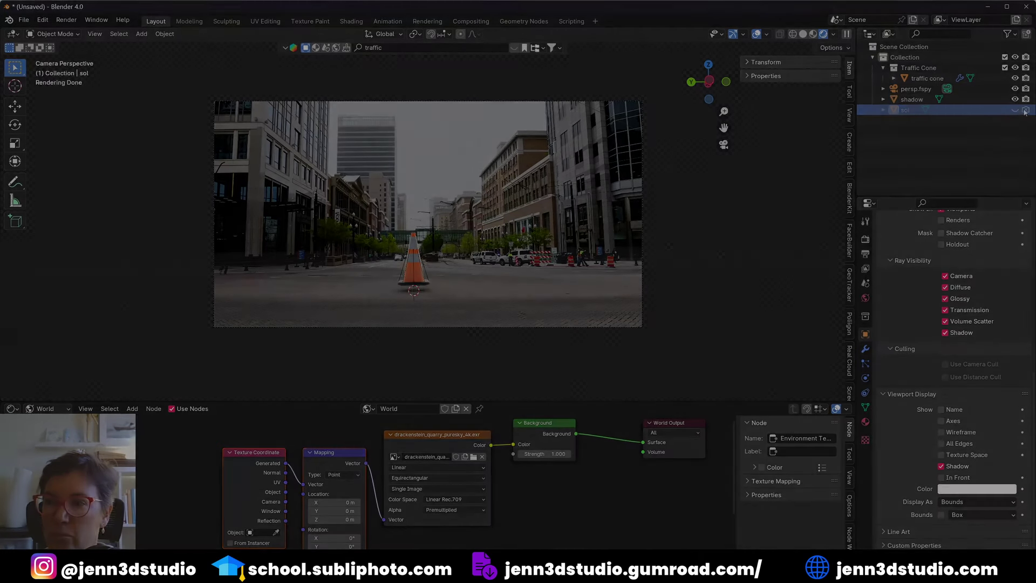
# Raise the traffic cone along Z high above the street
pyautogui.press('z')
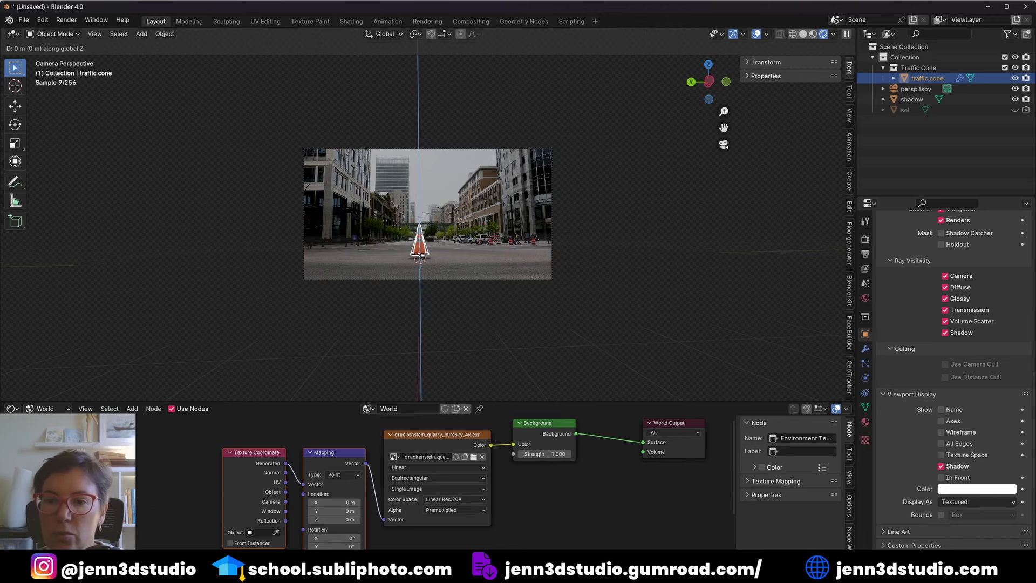
pyautogui.click(421, 142)
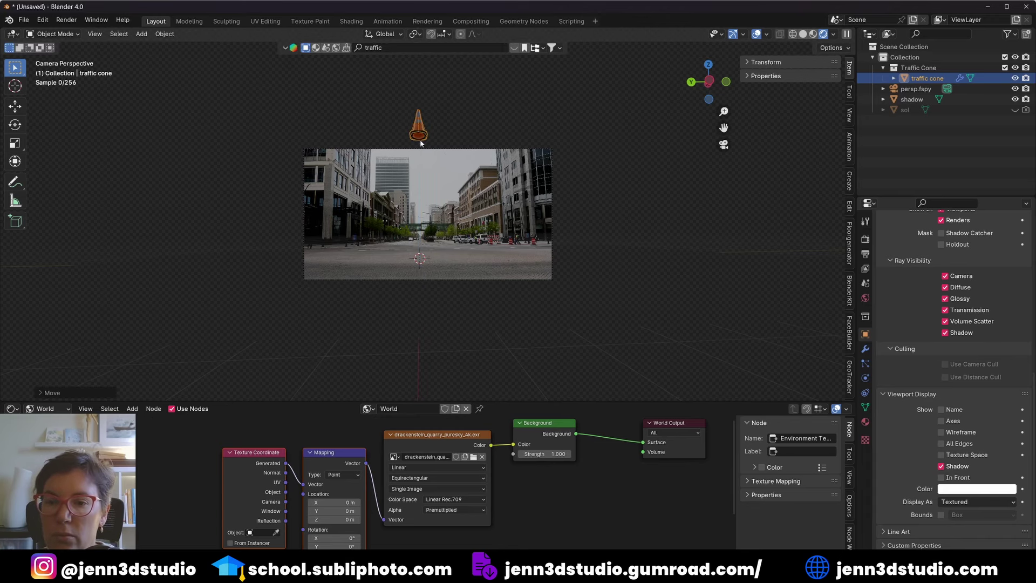
pyautogui.scroll(2, 426, 176)
# Turn the bottom area into a Timeline, play the cone's fall, and rewind to frame 0
pyautogui.click(11, 408)
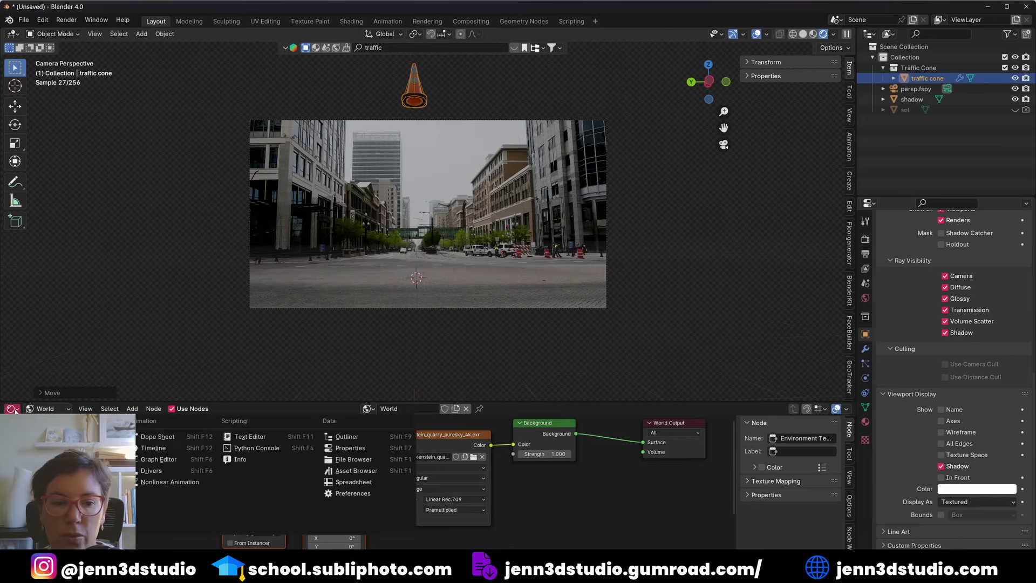
pyautogui.click(188, 448)
pyautogui.press('space')
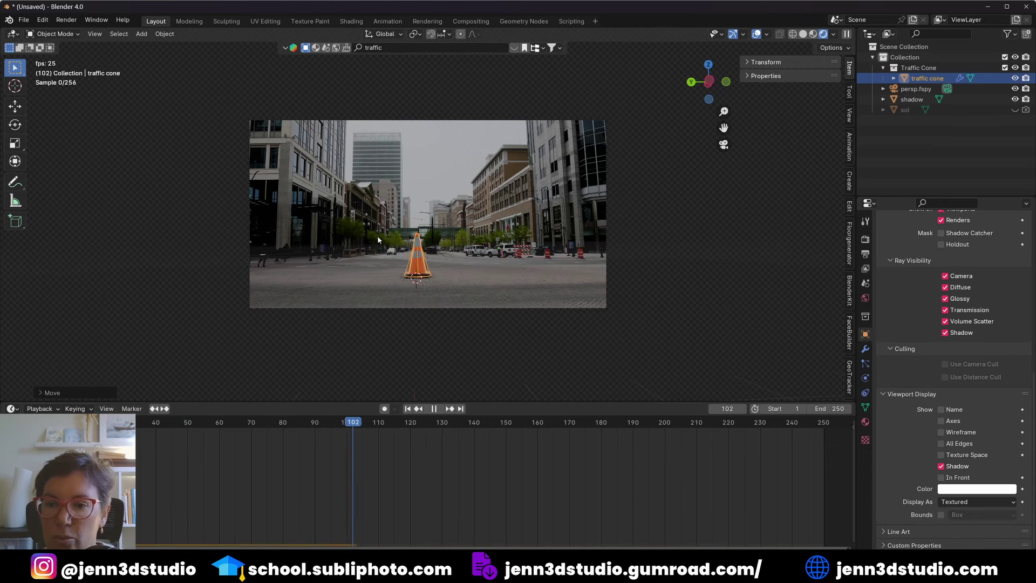
pyautogui.press('space')
pyautogui.moveTo(407, 423); pyautogui.dragTo(145, 422)
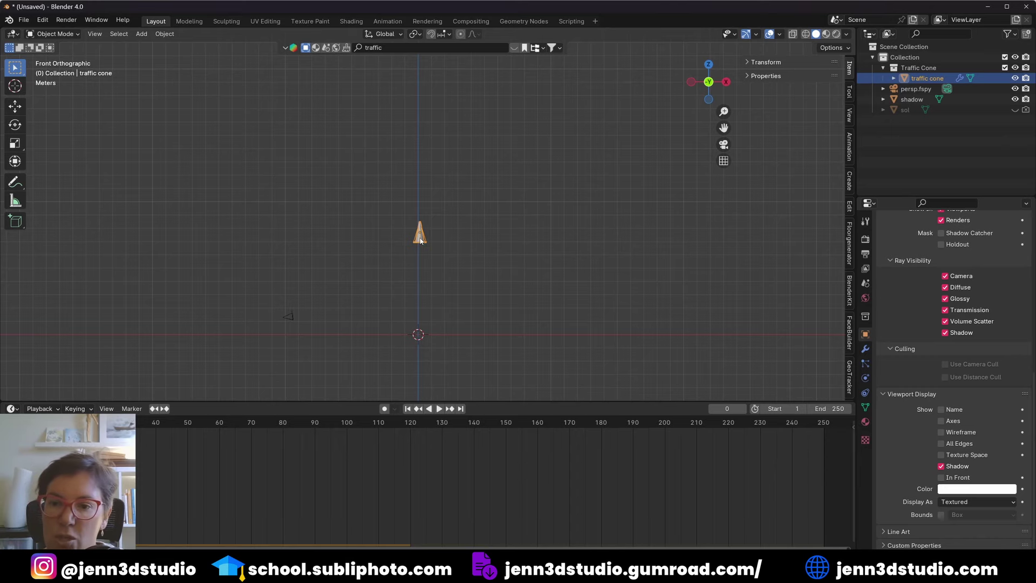
# Place four linked duplicates of the traffic cone around the original
pyautogui.hotkey('alt', 'd')
pyautogui.click(439, 230)
pyautogui.hotkey('alt', 'd')
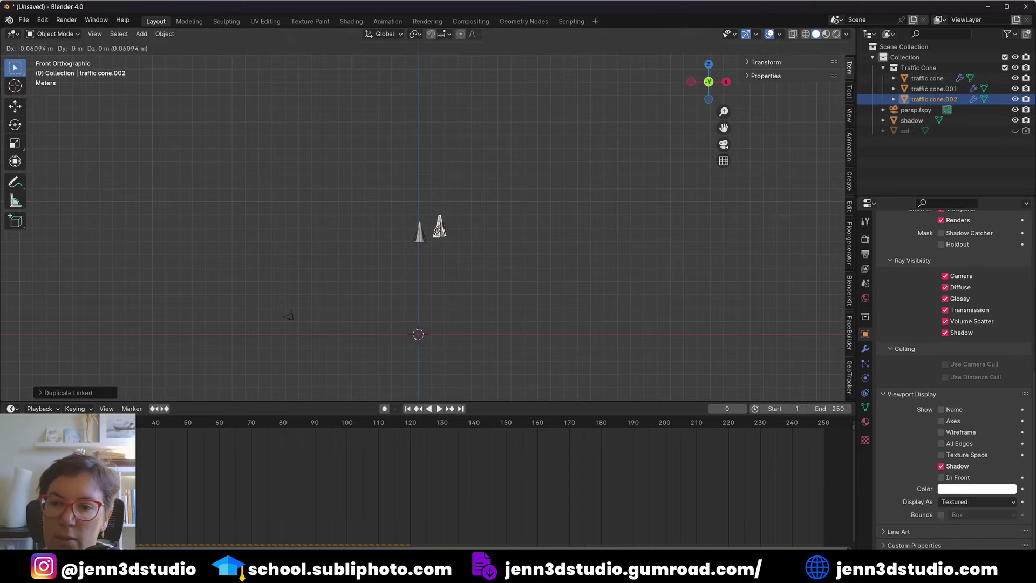
pyautogui.click(402, 230)
pyautogui.moveTo(402, 230); pyautogui.dragTo(403, 228, button='middle')
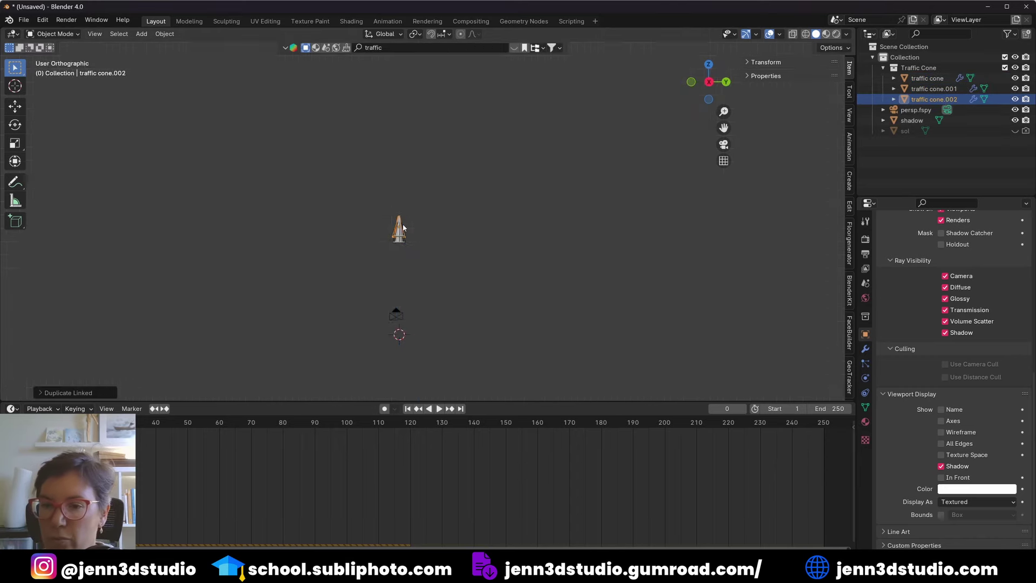
pyautogui.press('KP_3')
pyautogui.hotkey('alt', 'd')
pyautogui.click(424, 217)
pyautogui.hotkey('alt', 'd')
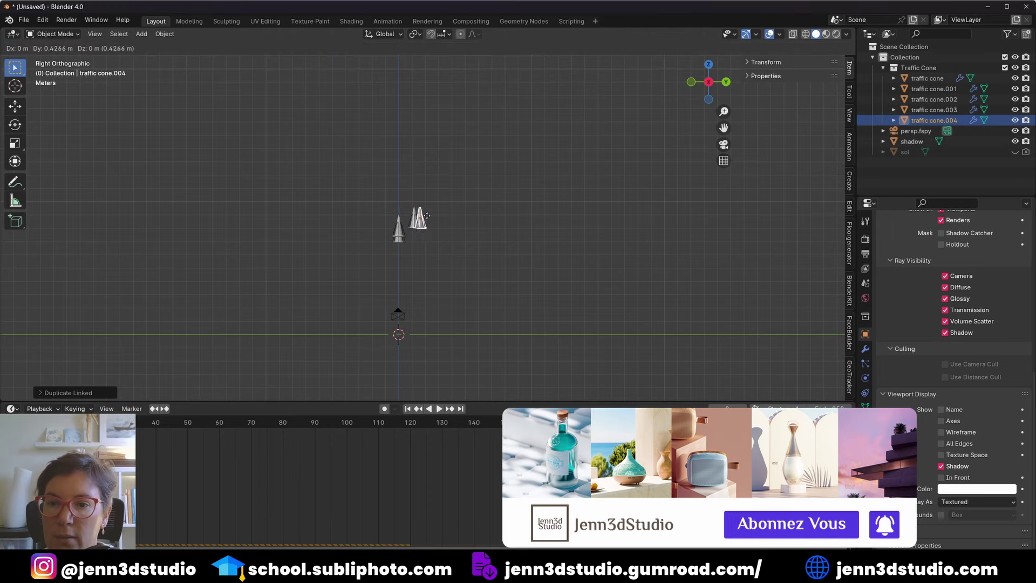
pyautogui.click(436, 215)
# Add five more linked cone copies beside, below and above the group
pyautogui.hotkey('alt', 'd')
pyautogui.click(359, 222)
pyautogui.hotkey('alt', 'd')
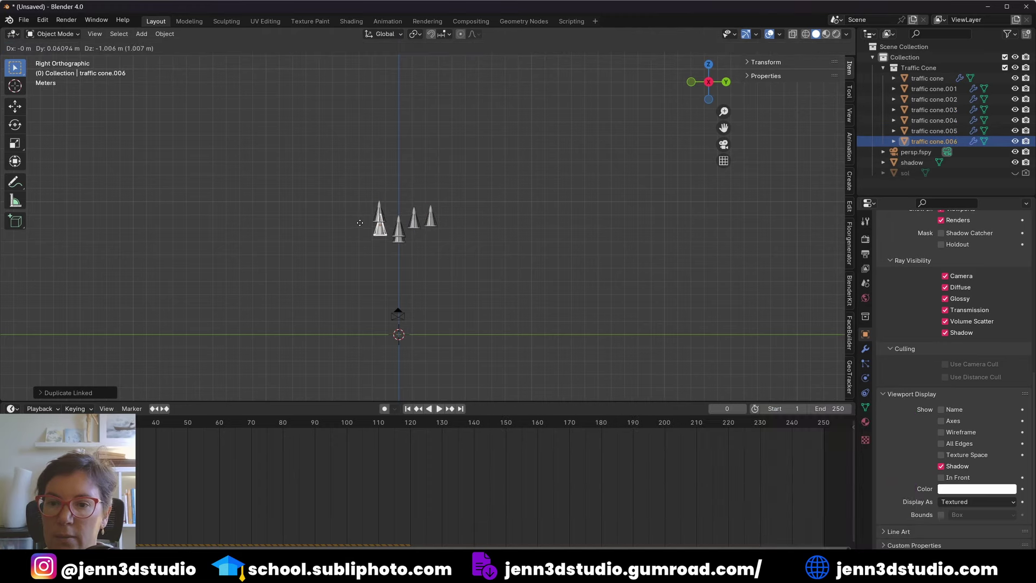
pyautogui.click(353, 238)
pyautogui.hotkey('alt', 'd')
pyautogui.click(380, 257)
pyautogui.hotkey('alt', 'd')
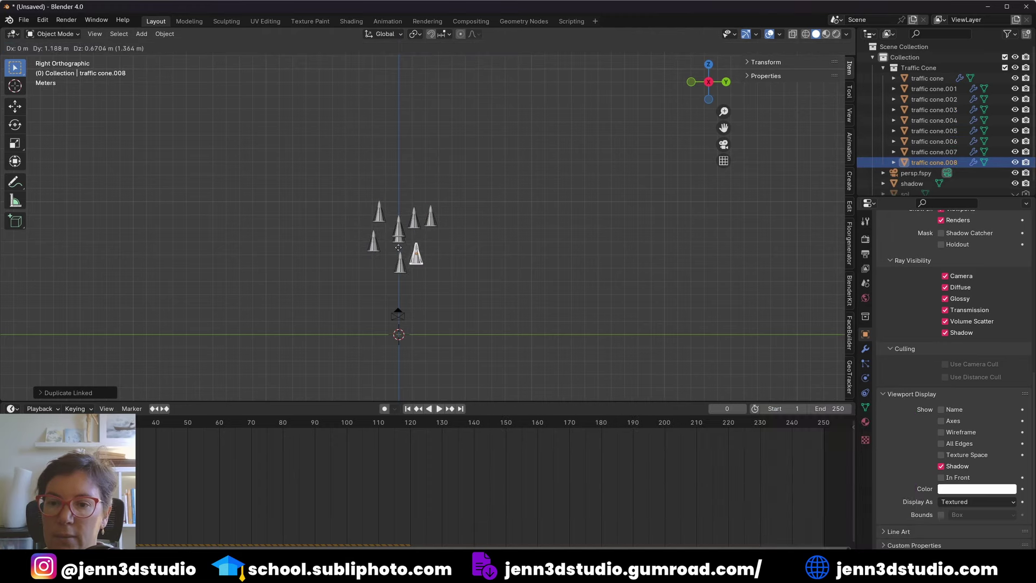
pyautogui.click(404, 242)
pyautogui.hotkey('alt', 'd')
pyautogui.click(384, 171)
# Box-select the cone group and stack two layers of linked copies above it
pyautogui.moveTo(332, 146); pyautogui.dragTo(456, 277)
pyautogui.hotkey('alt', 'd')
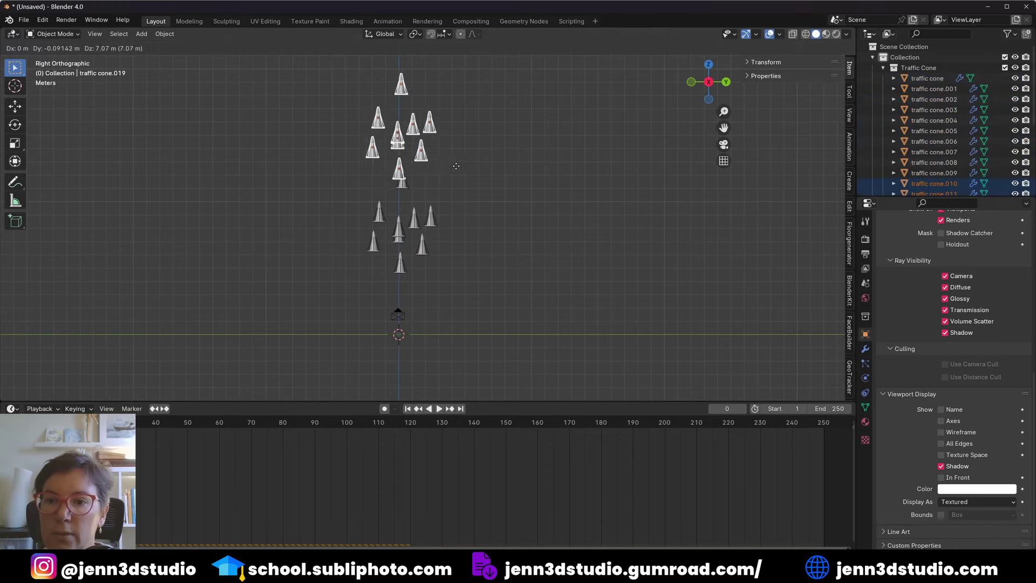
pyautogui.click(439, 165)
pyautogui.scroll(-2, 439, 165)
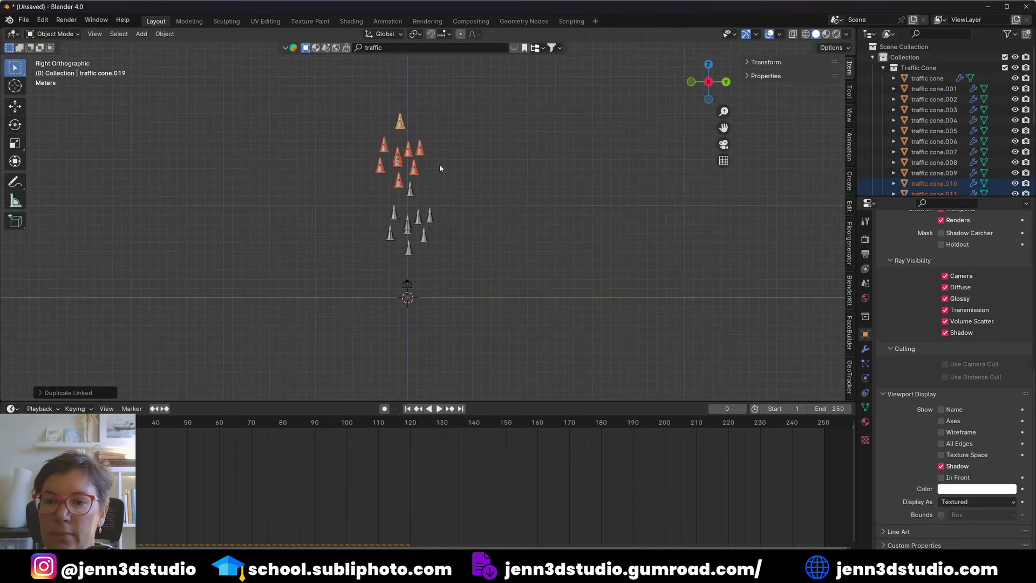
pyautogui.keyDown('shift'); pyautogui.moveTo(439, 168); pyautogui.dragTo(452, 213, button='middle'); pyautogui.keyUp('shift')
pyautogui.hotkey('alt', 'd')
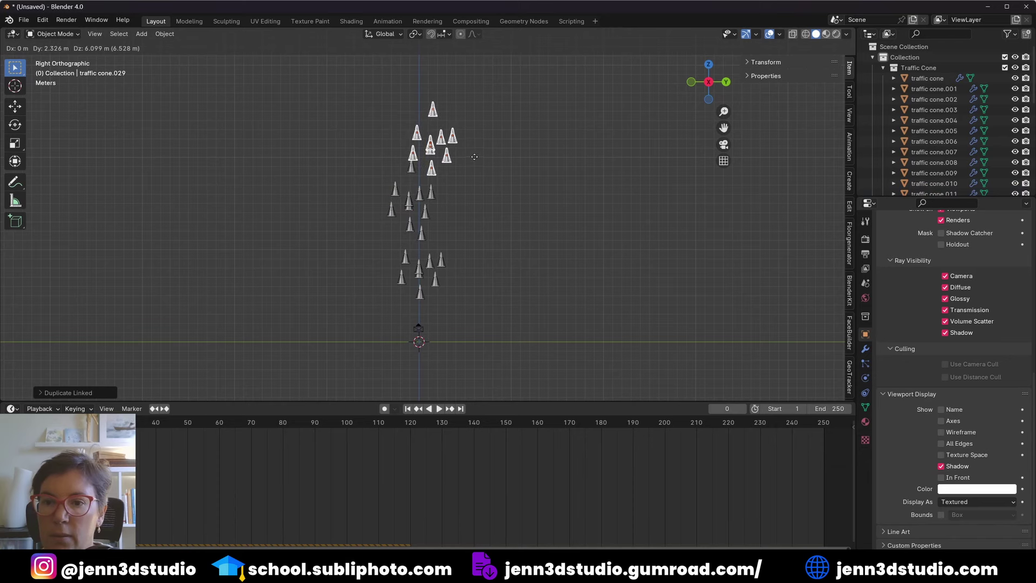
pyautogui.click(469, 154)
pyautogui.keyDown('shift'); pyautogui.moveTo(464, 157); pyautogui.dragTo(394, 212, button='middle'); pyautogui.keyUp('shift')
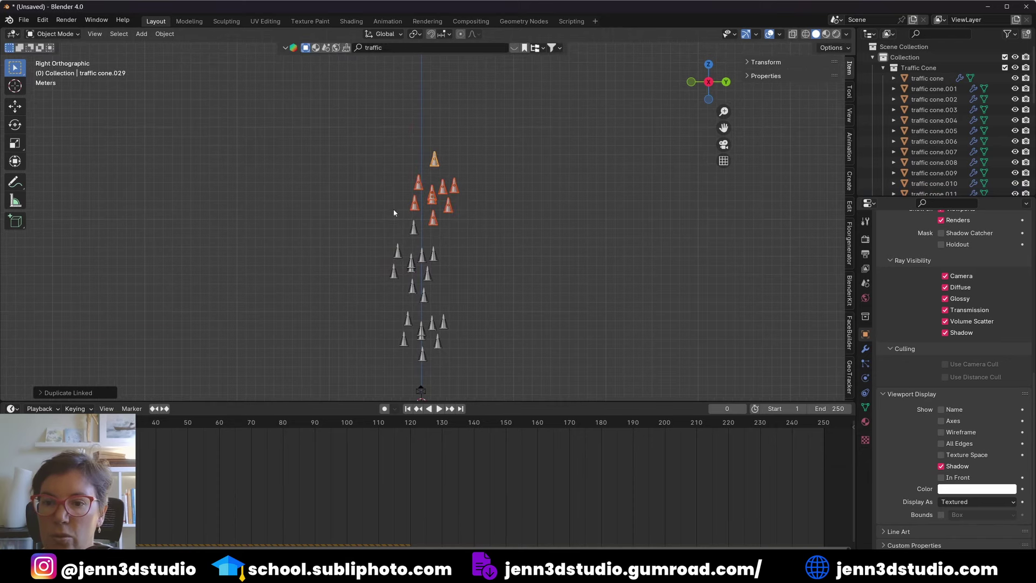
# Shift the selected cone layer sideways in front view to stagger the stack
pyautogui.press('KP_1')
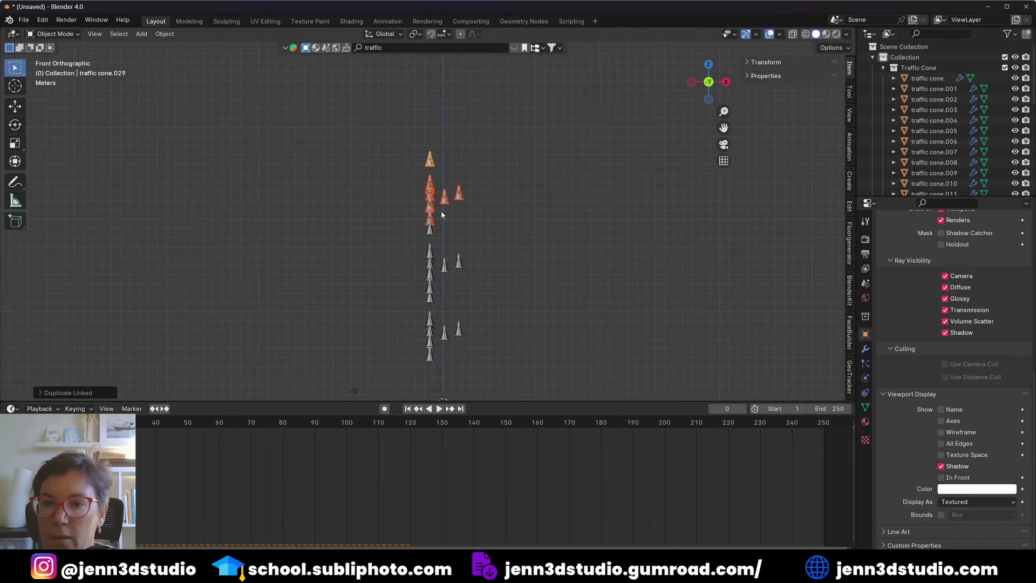
pyautogui.press('g')
pyautogui.click(458, 207)
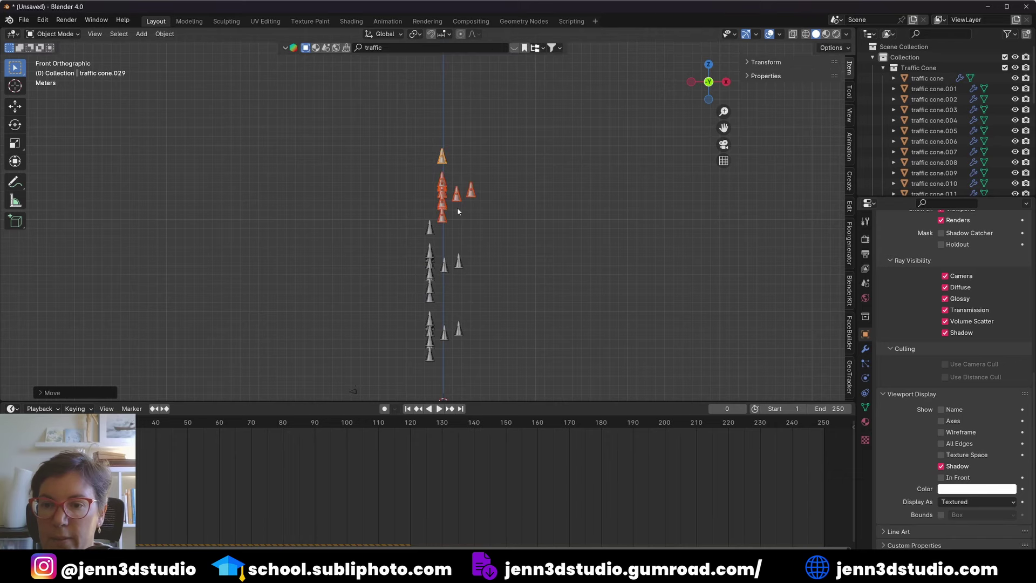
pyautogui.press('KP_3')
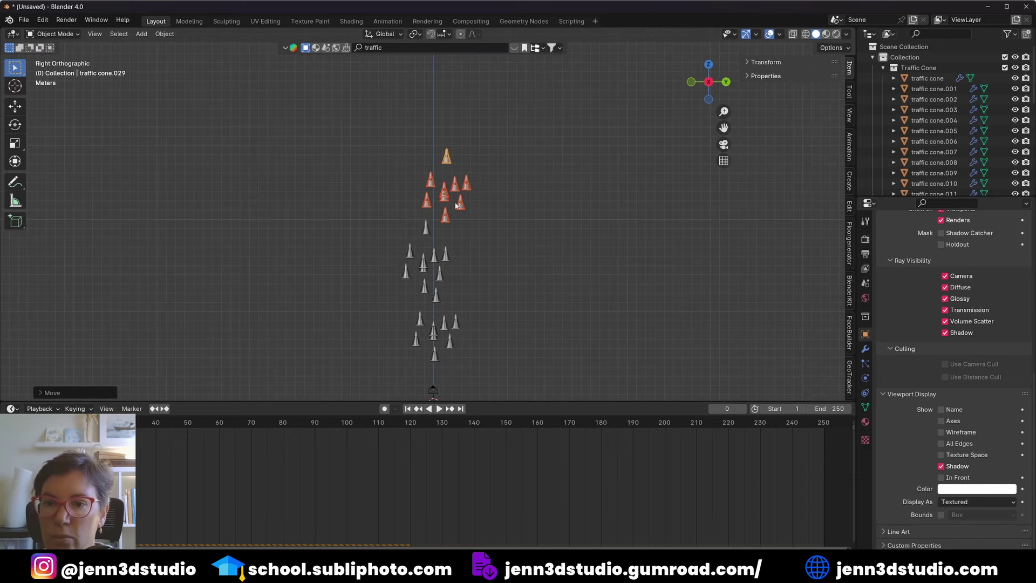
pyautogui.scroll(5, 456, 205)
pyautogui.click(397, 238)
pyautogui.press('KP_1')
pyautogui.scroll(-4, 312, 205)
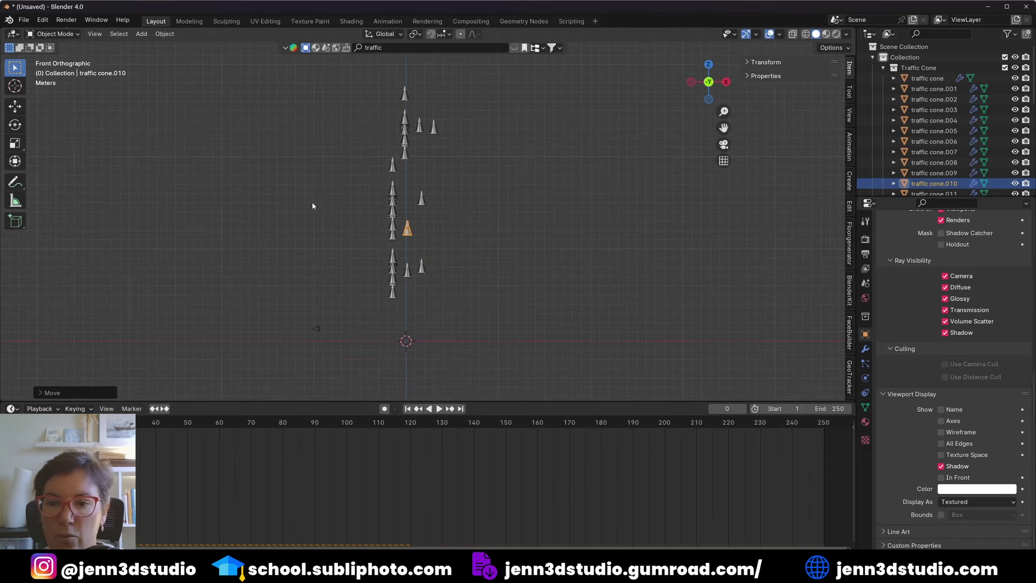
# Play the simulation through the camera until the cones heap up at frame 115, then switch to side view
pyautogui.press('KP_0')
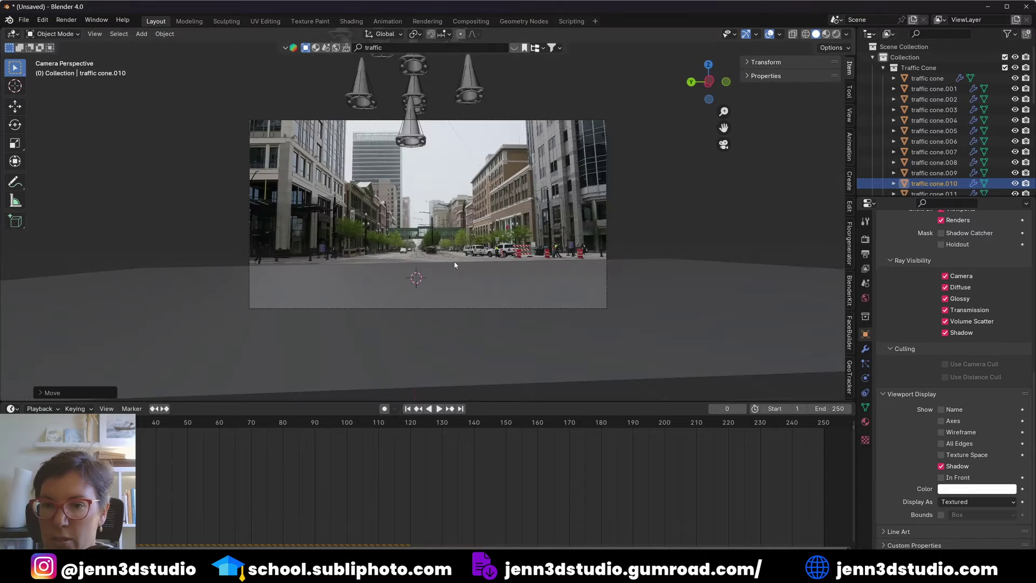
pyautogui.press('space')
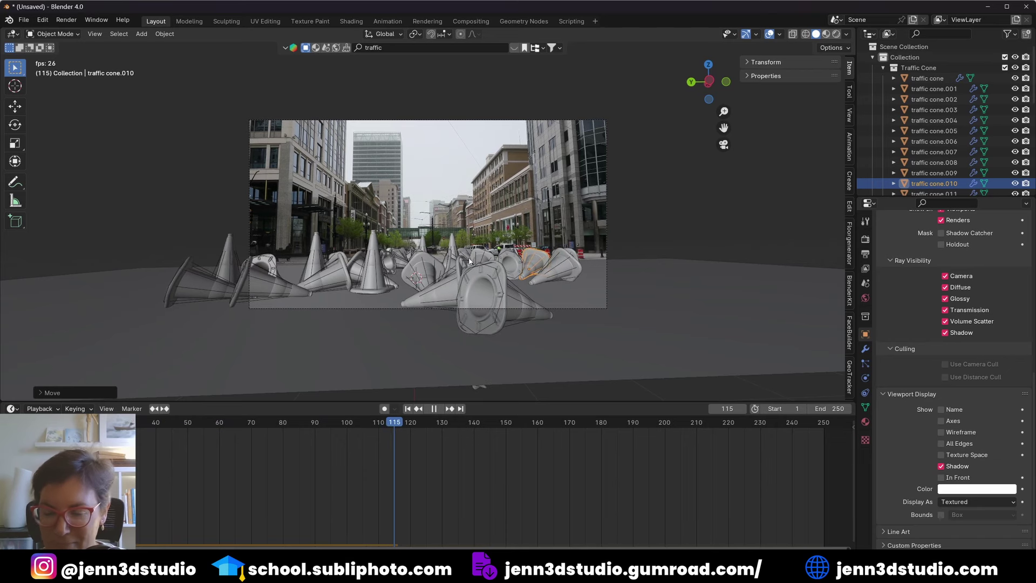
pyautogui.press('space')
pyautogui.press('KP_3')
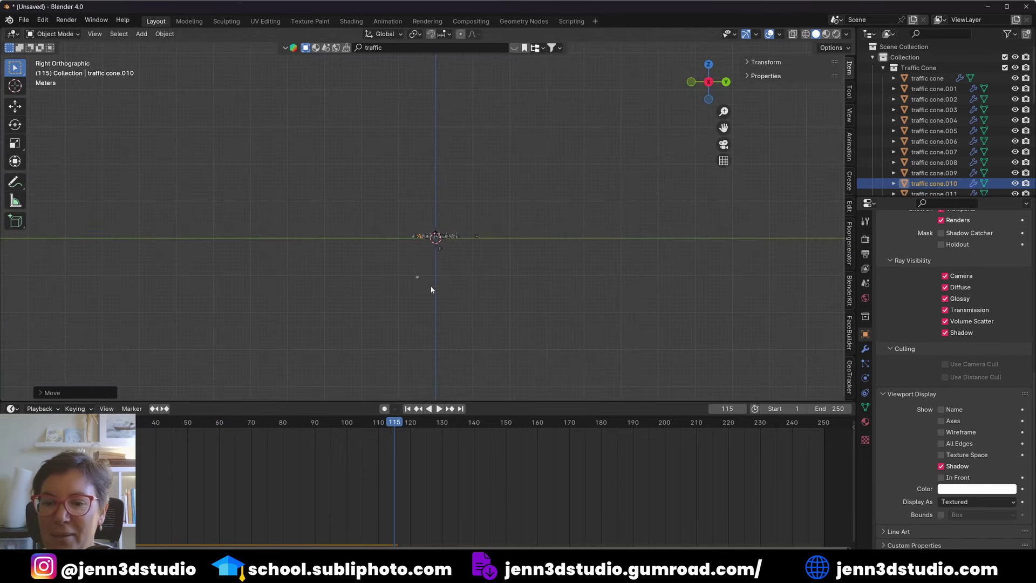
# From frame 0, duplicate all cones about 21.5 m higher and collapse the Traffic Cone collection
pyautogui.click(408, 409)
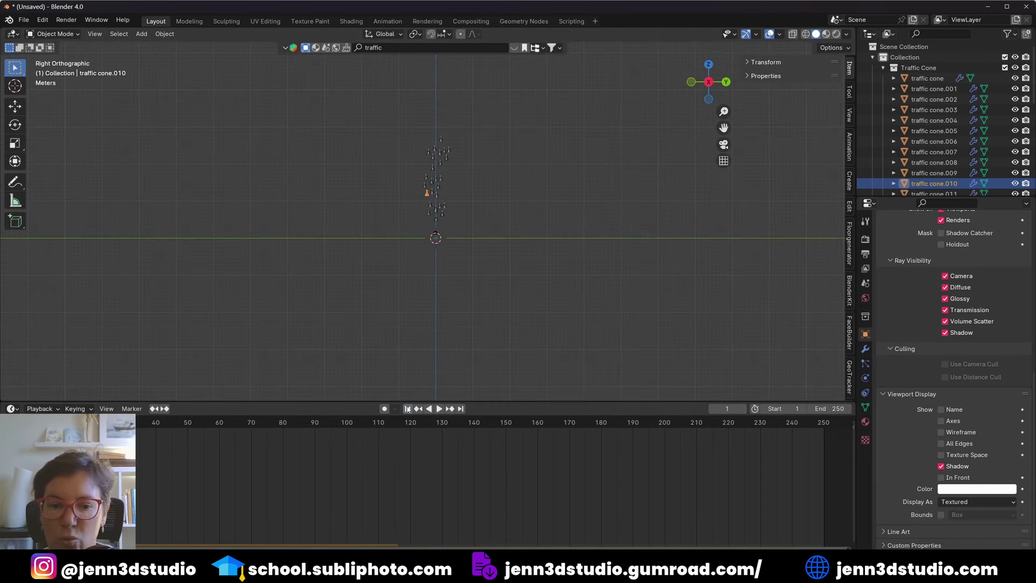
pyautogui.keyDown('shift'); pyautogui.moveTo(490, 248); pyautogui.dragTo(365, 183, button='middle'); pyautogui.keyUp('shift')
pyautogui.moveTo(367, 179); pyautogui.dragTo(447, 287)
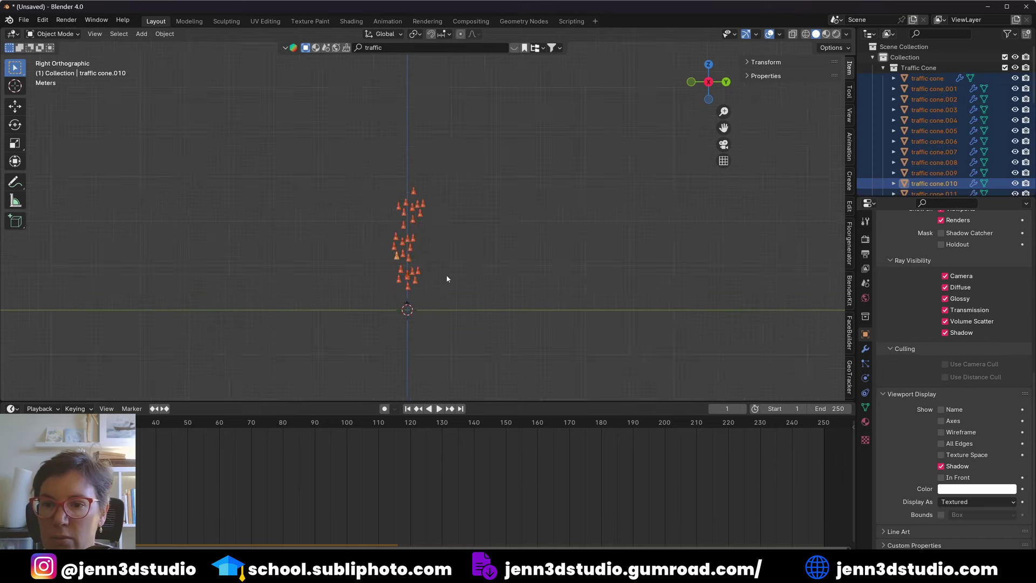
pyautogui.scroll(2, 445, 274)
pyautogui.scroll(2, 436, 300)
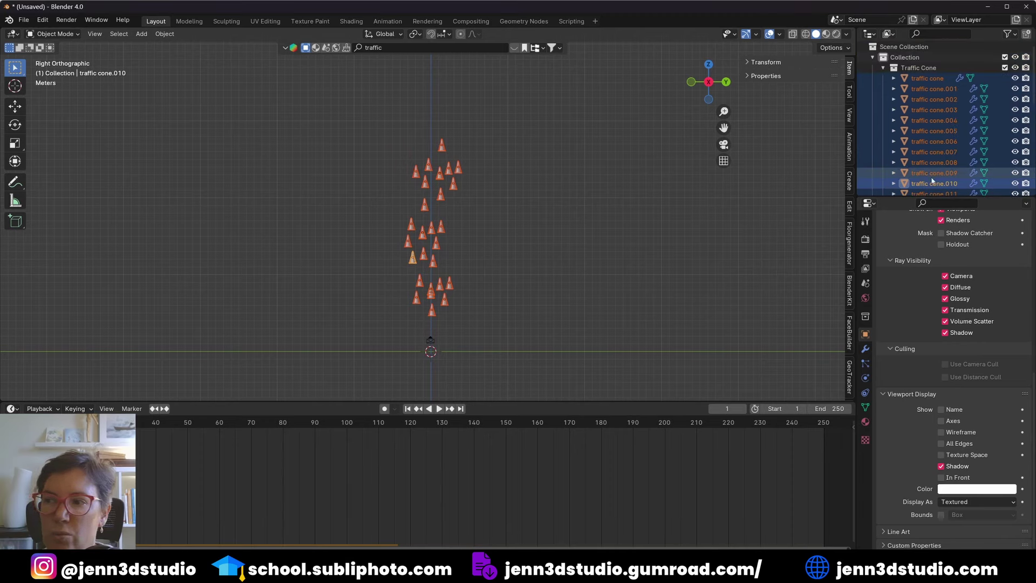
pyautogui.click(883, 67)
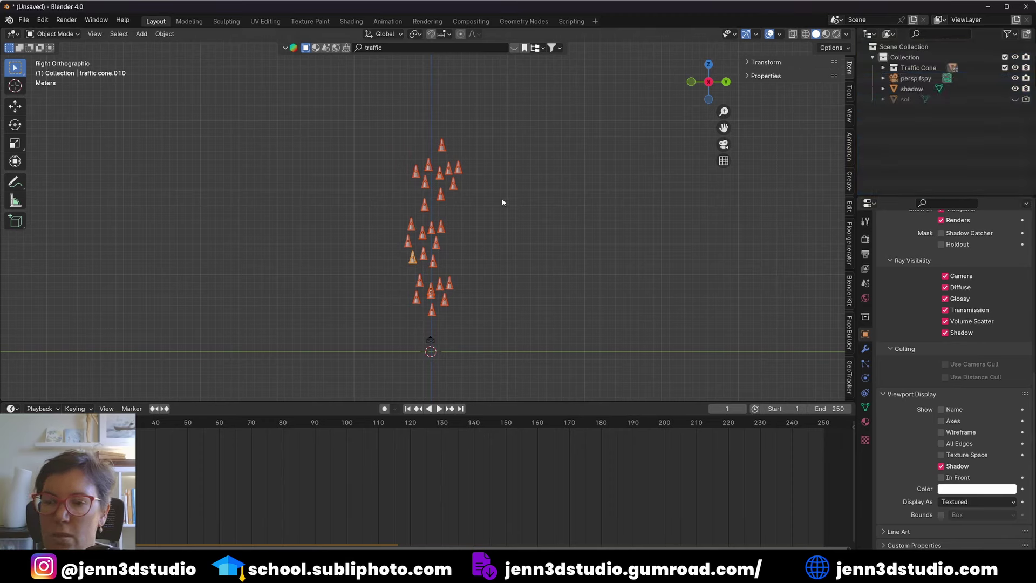
pyautogui.hotkey('shift', 'd')
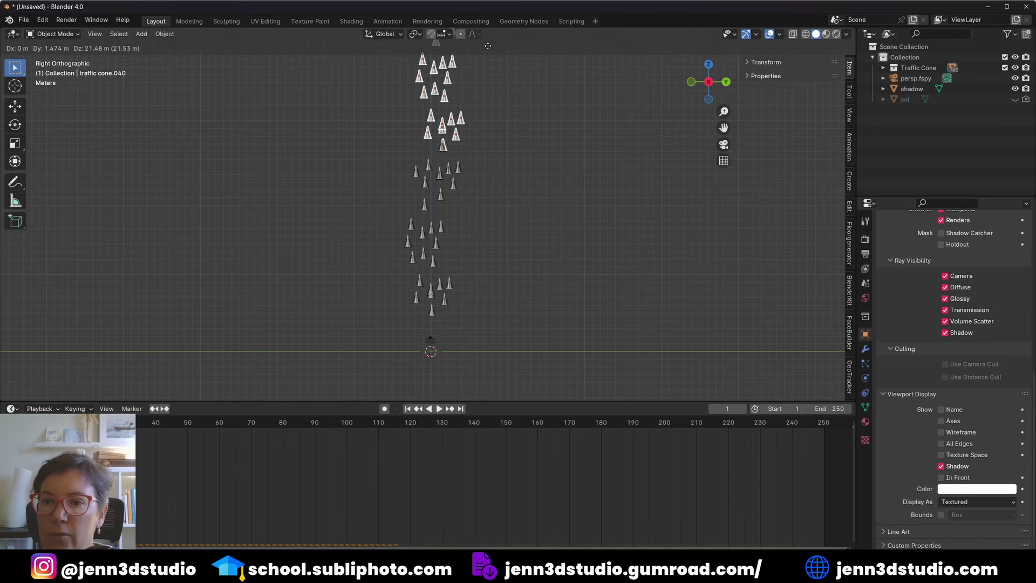
pyautogui.click(476, 34)
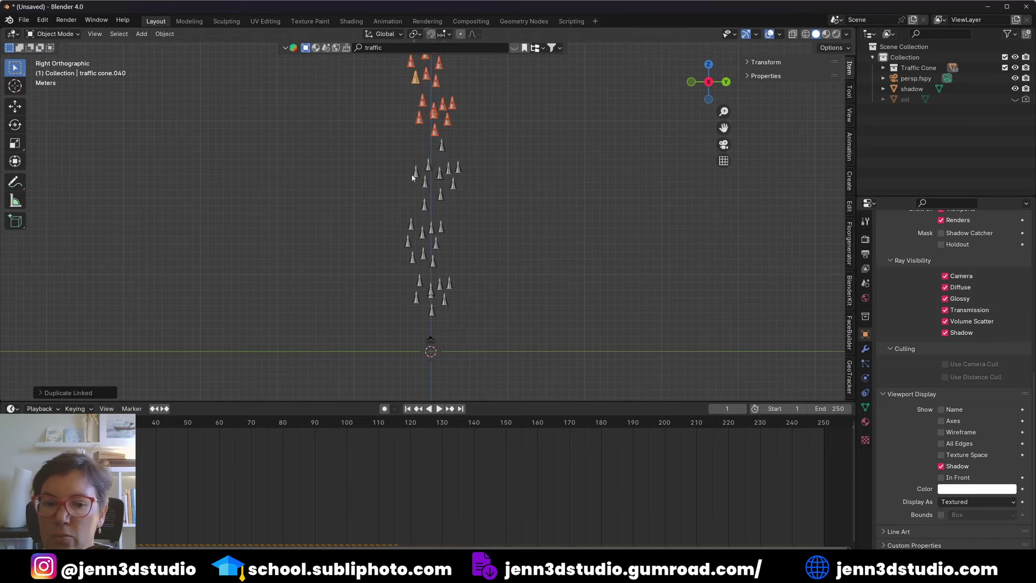
pyautogui.scroll(-3, 412, 177)
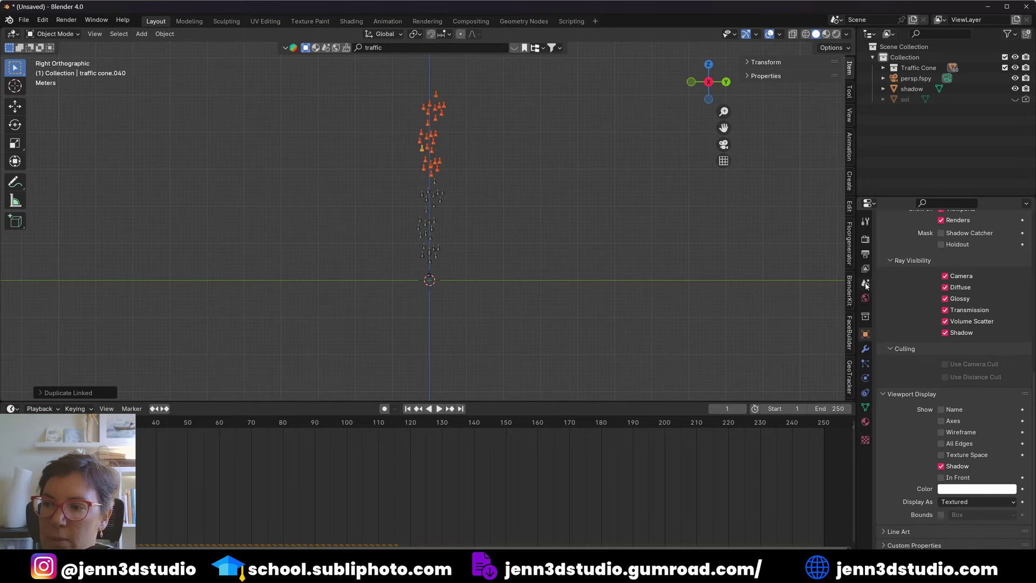
# Set the Rigid Body World speed to 0.800 and its cache end frame to 150
pyautogui.click(865, 284)
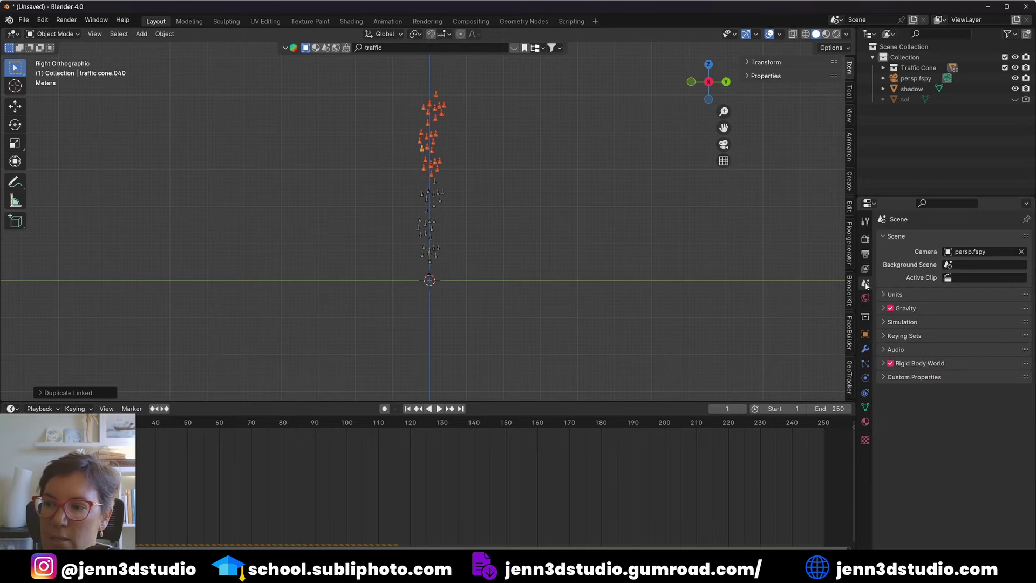
pyautogui.click(883, 363)
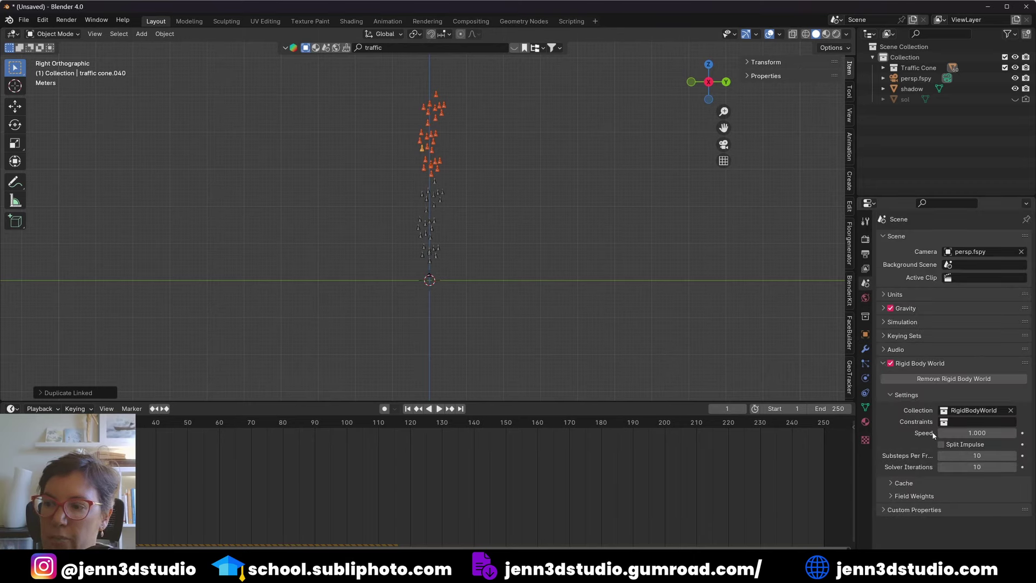
pyautogui.click(987, 432)
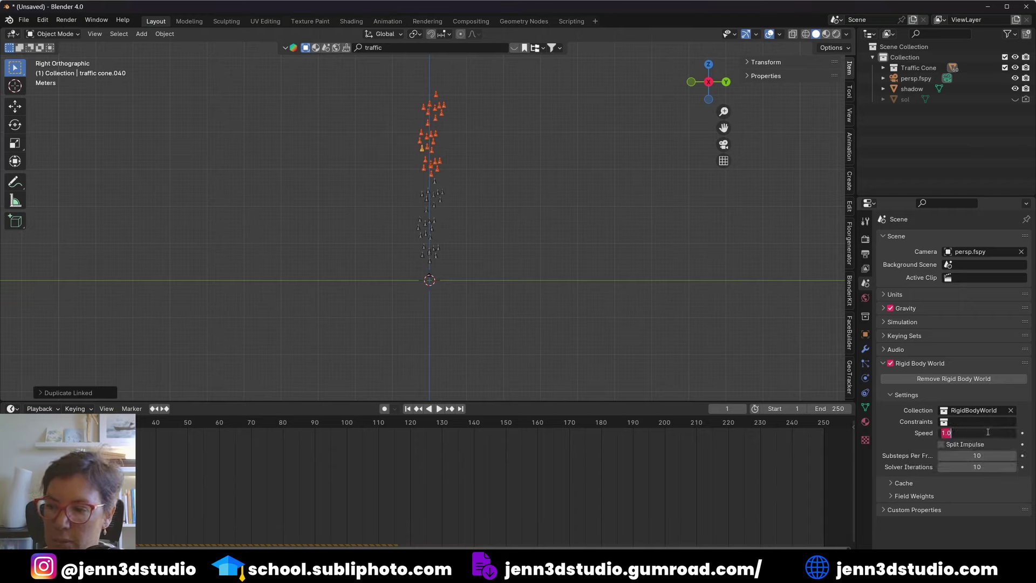
pyautogui.write('0.8')
pyautogui.press('Return')
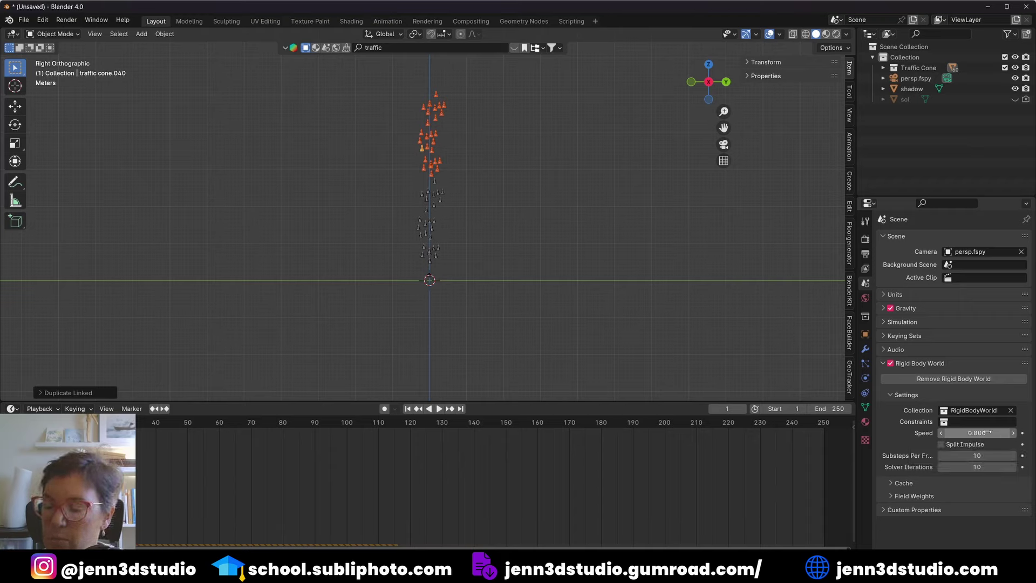
pyautogui.click(896, 482)
pyautogui.scroll(-2, 897, 477)
pyautogui.scroll(-2, 899, 470)
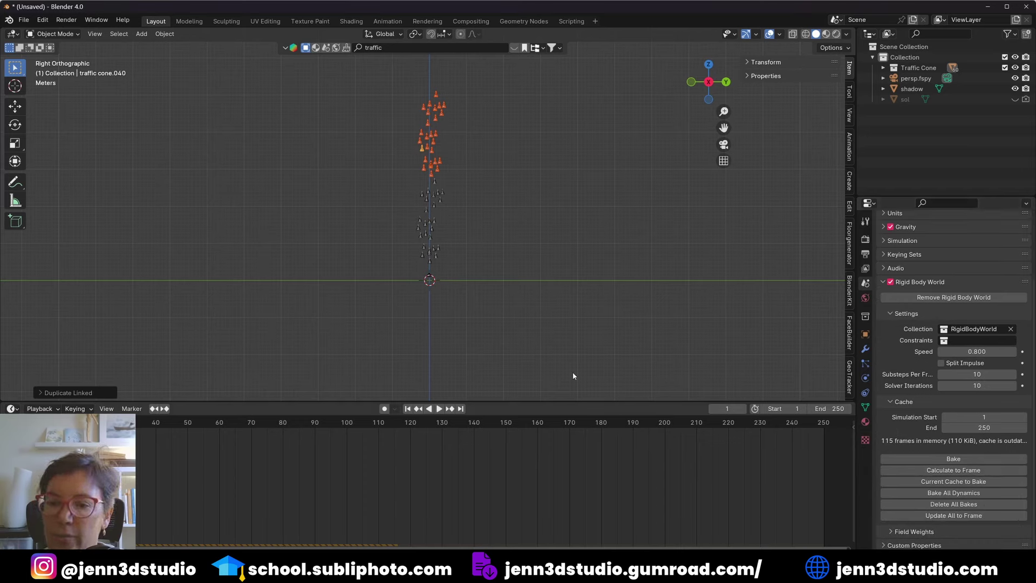
pyautogui.click(967, 428)
pyautogui.write('150')
pyautogui.press('Return')
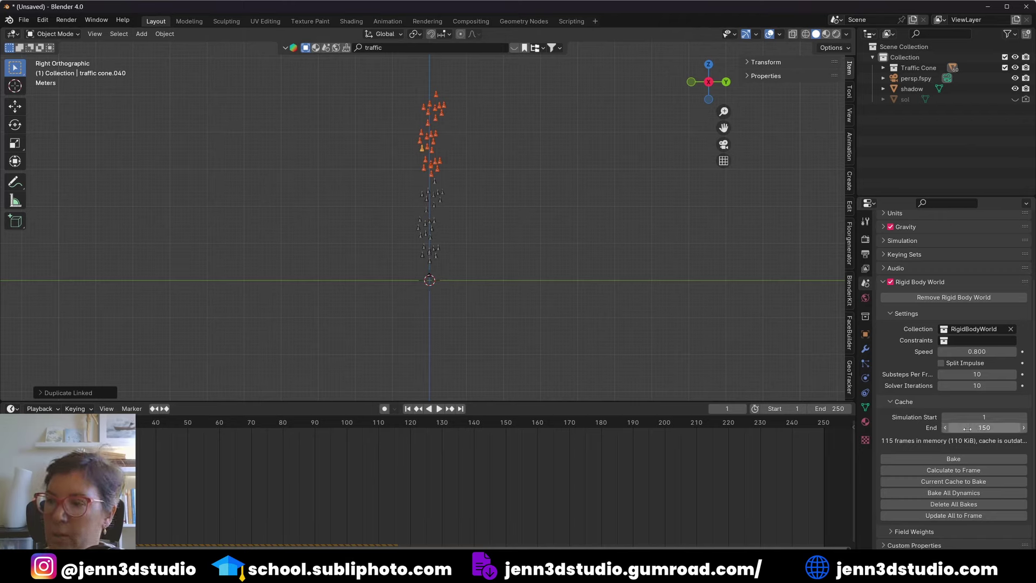
# Set the Output properties frame rate to 29.97 fps, keeping the 1–250 frame range
pyautogui.click(864, 255)
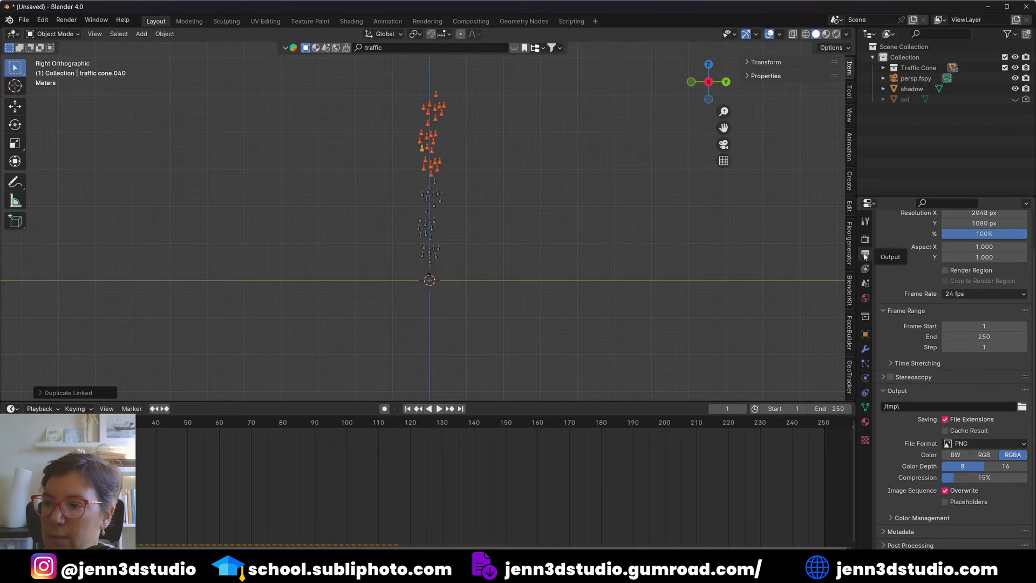
pyautogui.click(979, 294)
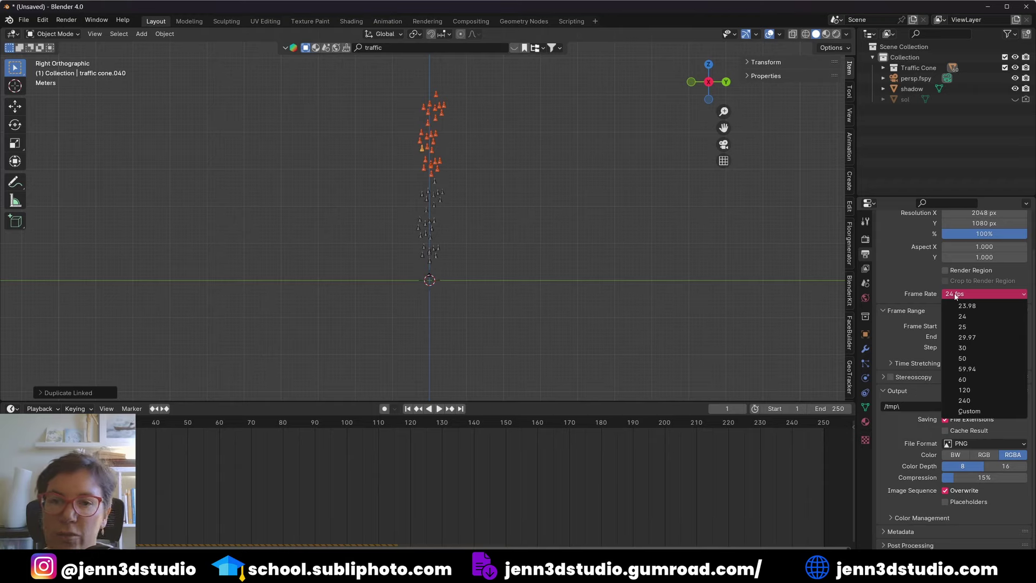
pyautogui.click(969, 338)
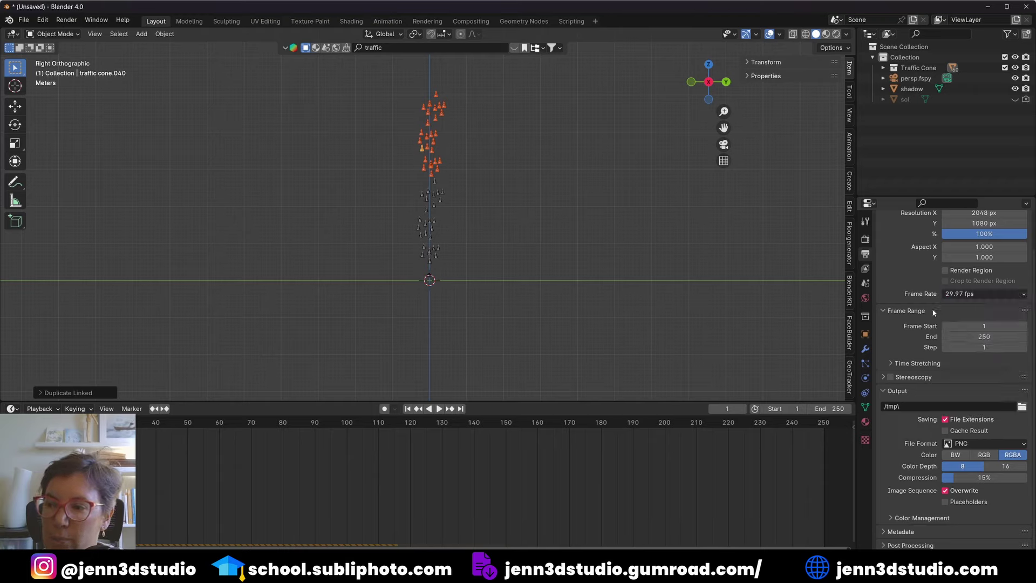
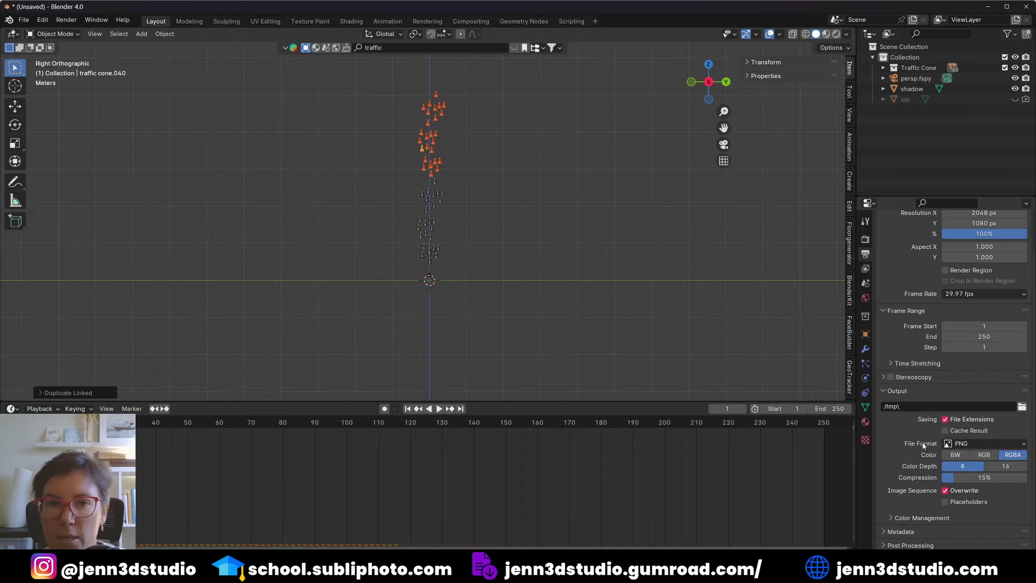
# Create a new tmp2 folder inside TUTO0056 and set it as the render output path
pyautogui.click(1022, 406)
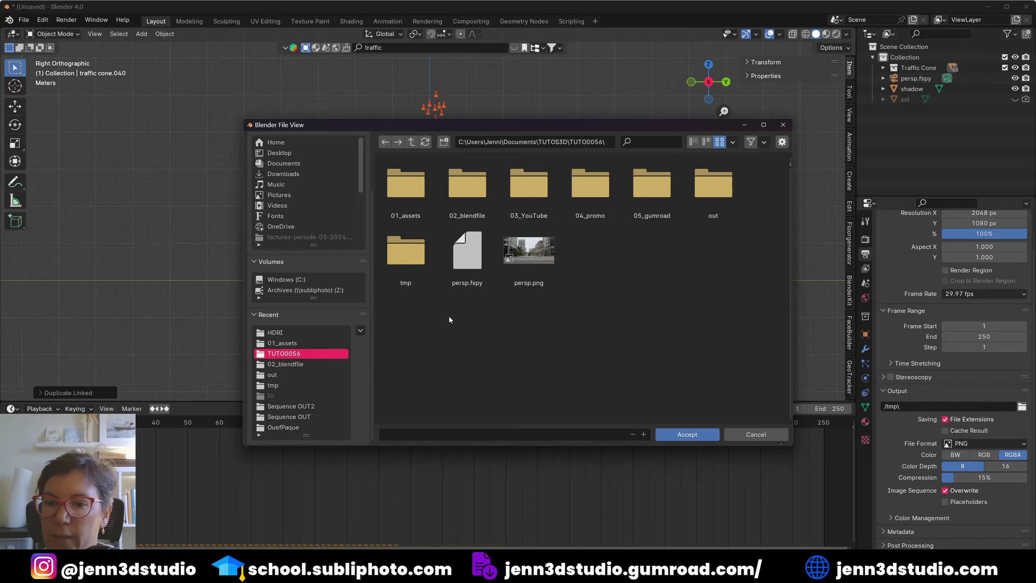
pyautogui.rightClick(421, 326)
pyautogui.click(393, 380)
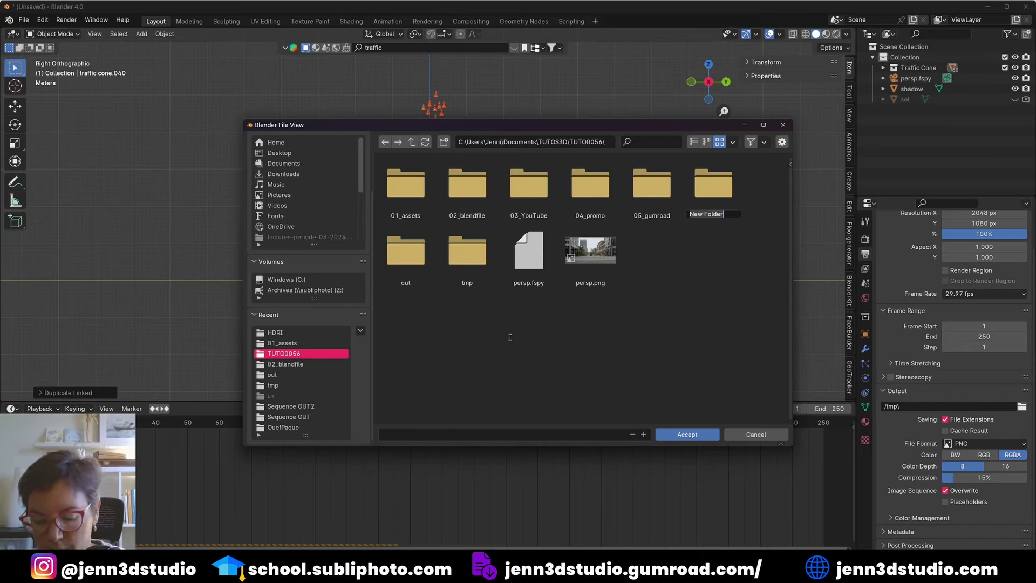
pyautogui.write('tmp2')
pyautogui.press('Return')
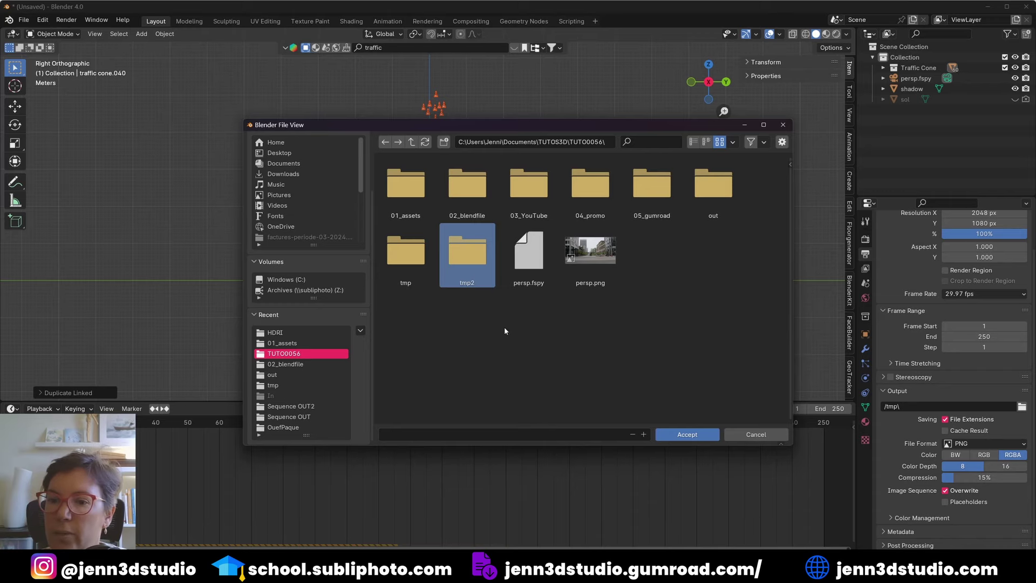
pyautogui.click(697, 433)
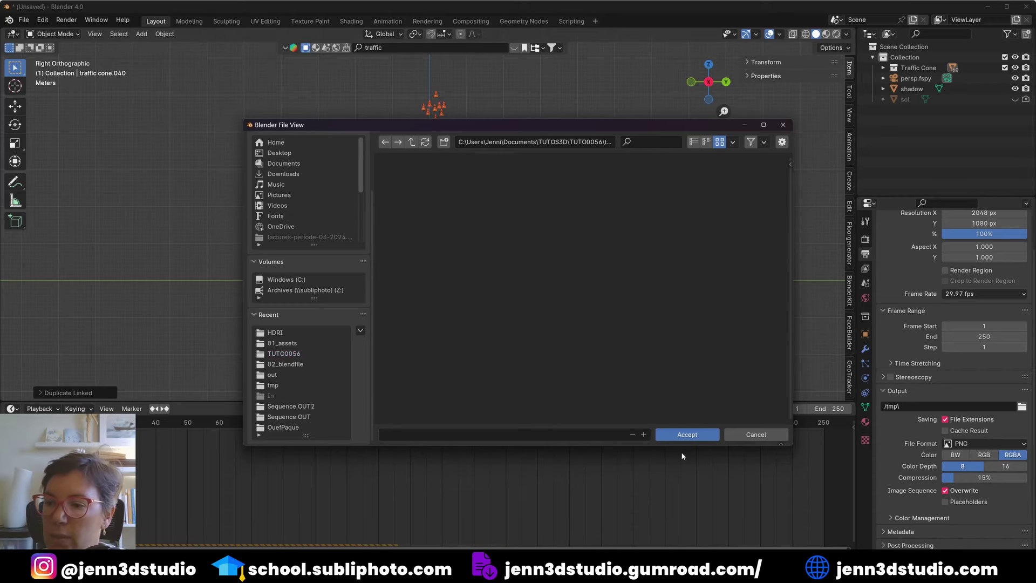
pyautogui.click(686, 434)
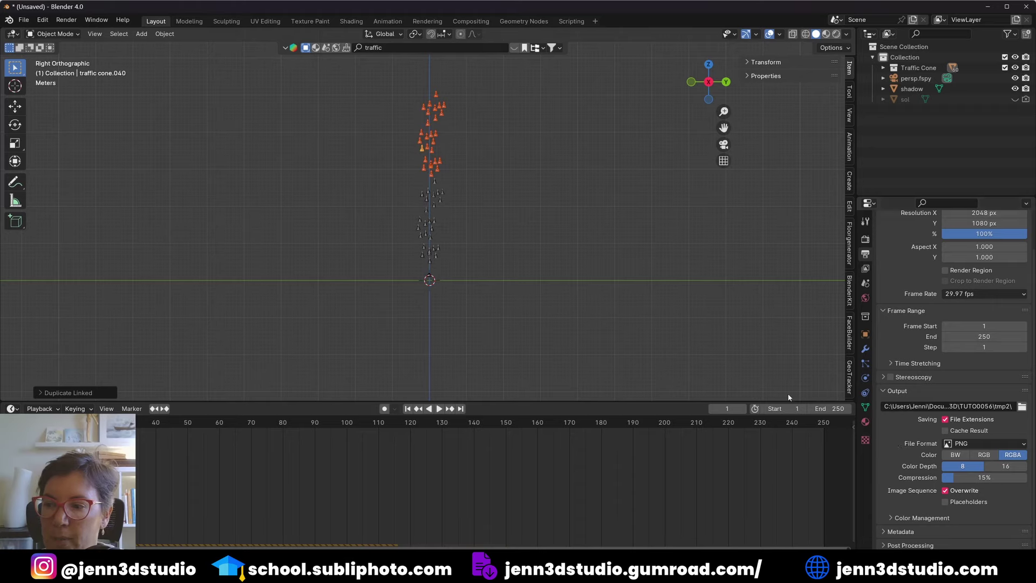
# Set the animation end frame to 150
pyautogui.click(830, 408)
pyautogui.write('150')
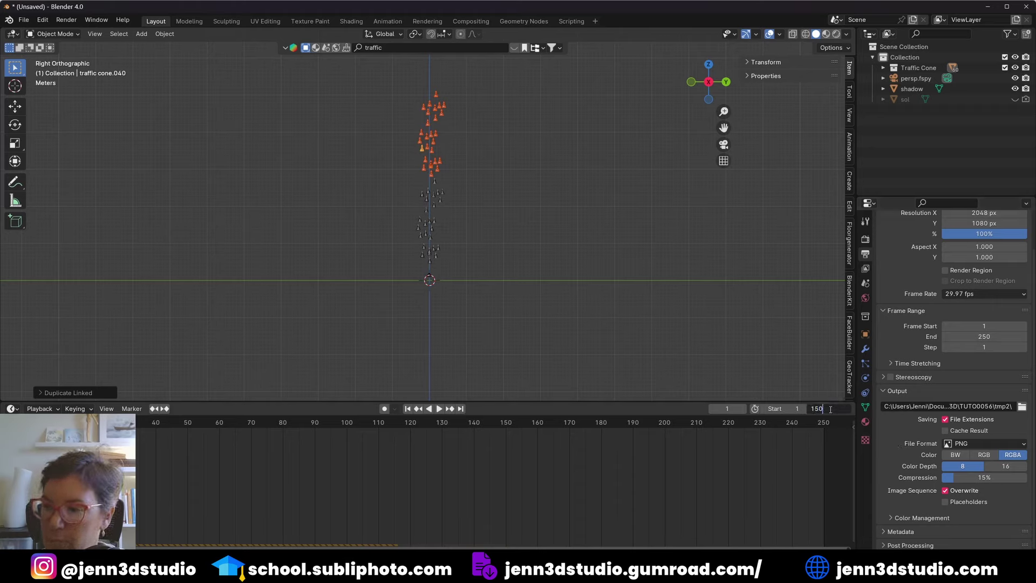
pyautogui.press('Return')
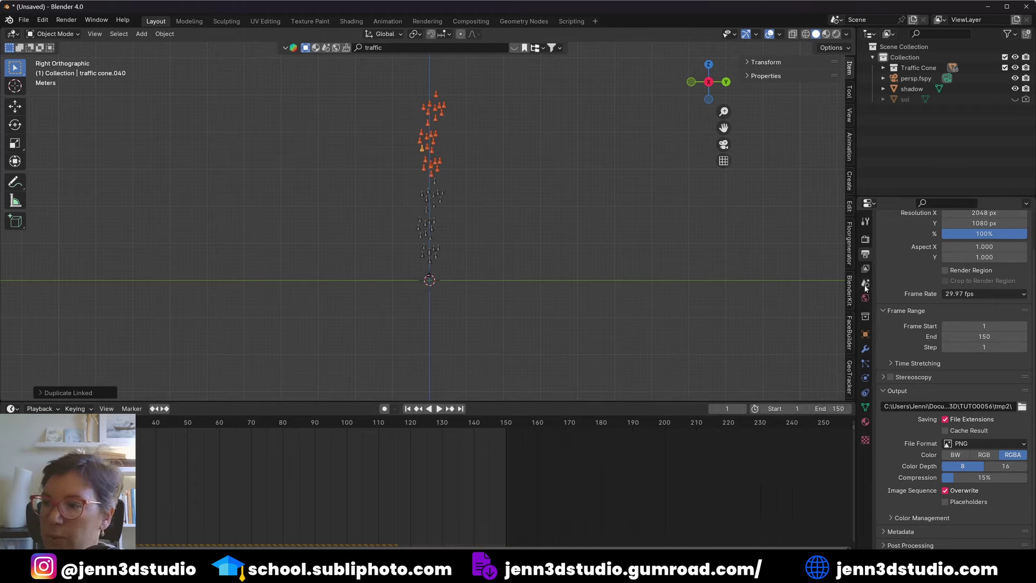
# Bake the Rigid Body World cache, then look through the scene camera
pyautogui.click(864, 284)
pyautogui.scroll(-2, 911, 358)
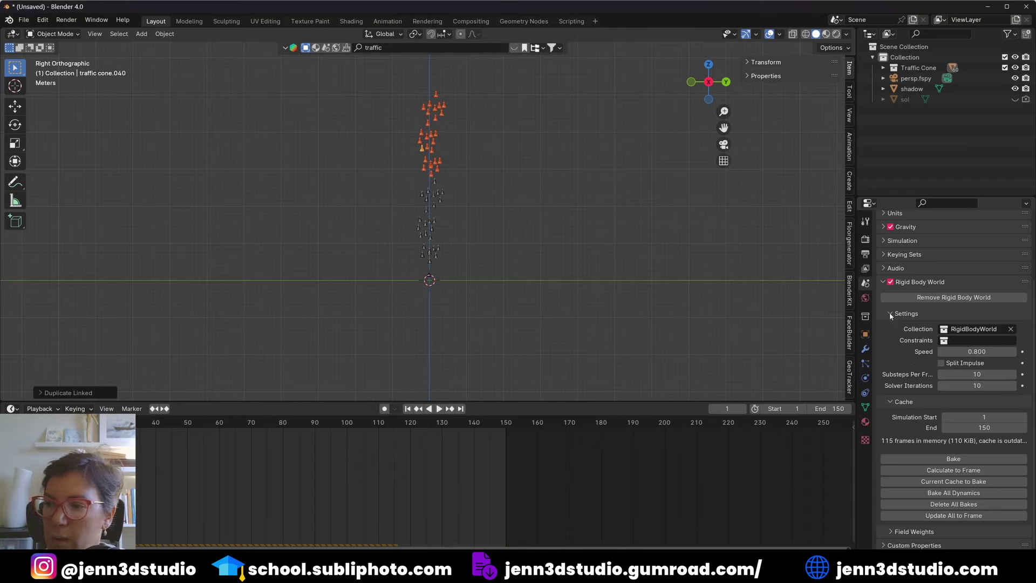
pyautogui.click(949, 459)
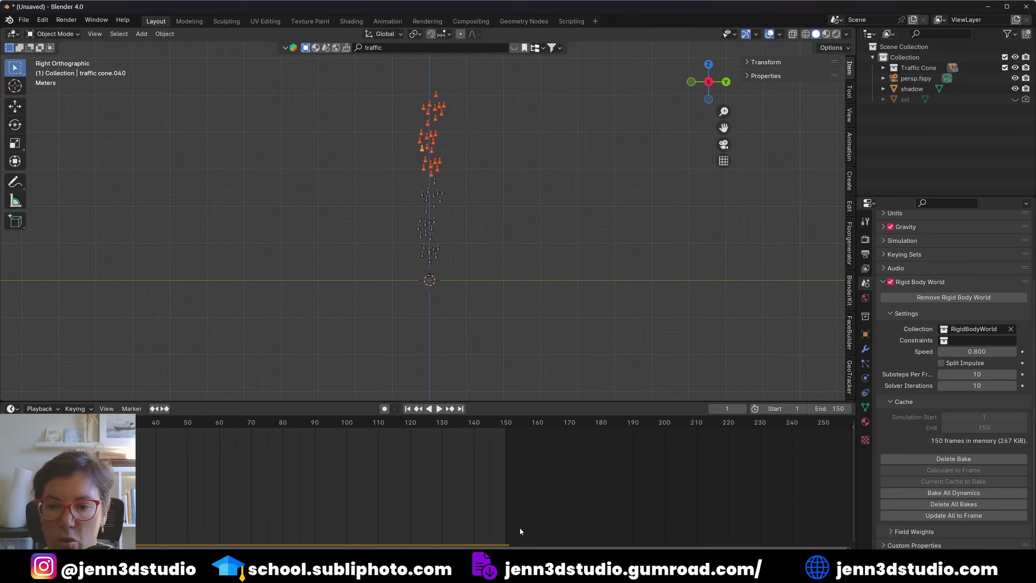
pyautogui.press('KP_0')
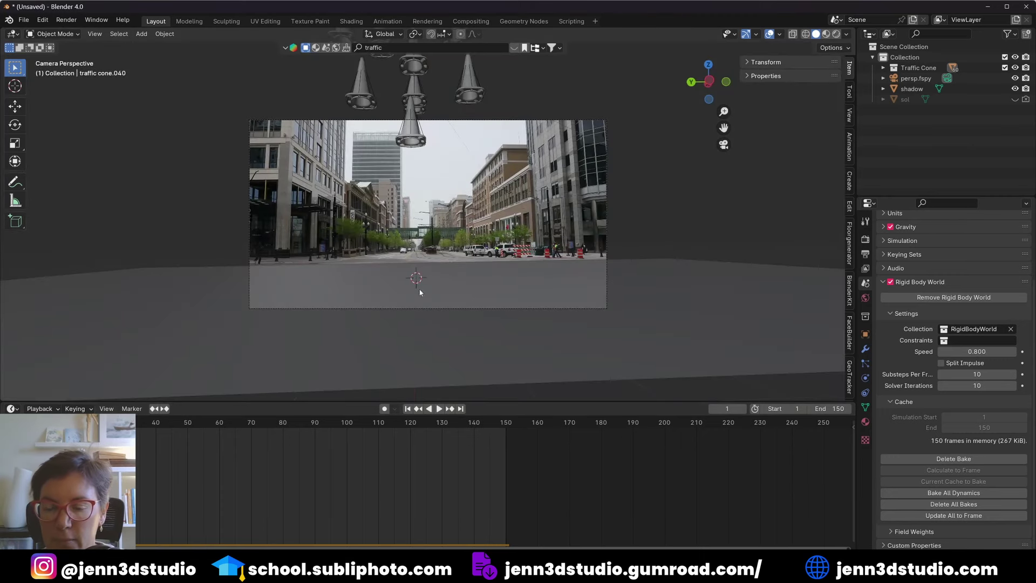
# Play the cone fall, then show frame 121 in Rendered viewport shading
pyautogui.press('space')
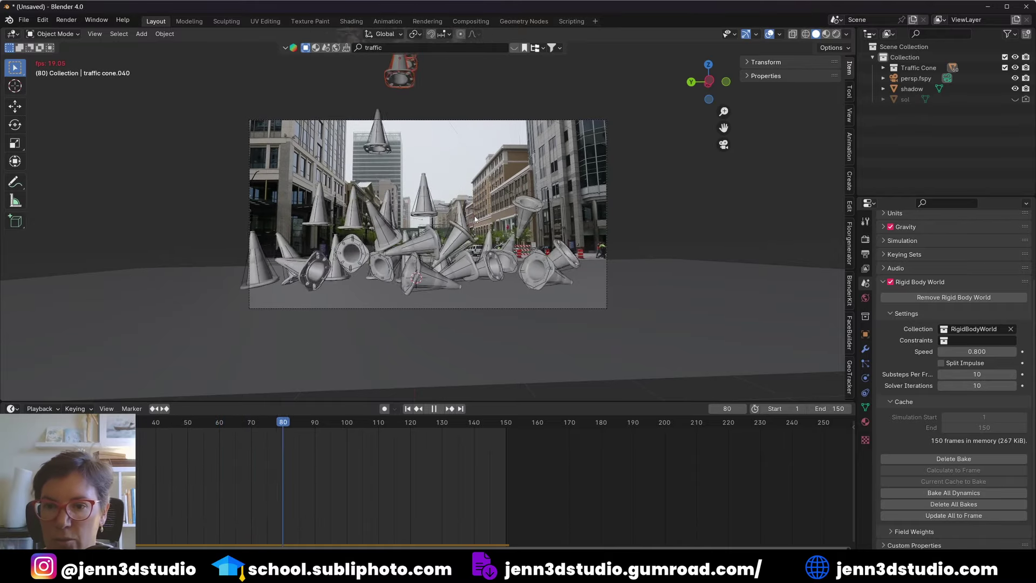
pyautogui.press('a')
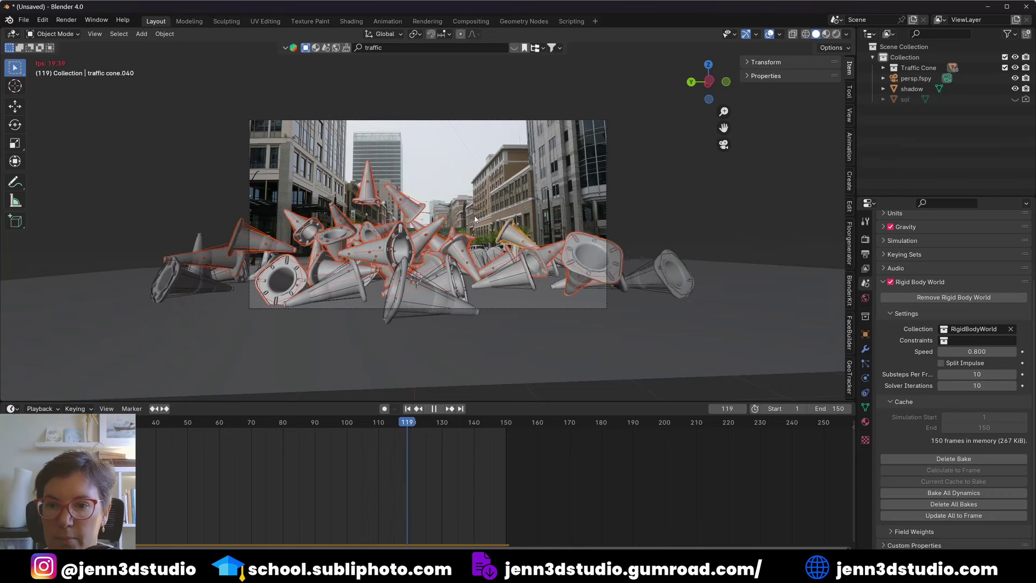
pyautogui.press('Escape')
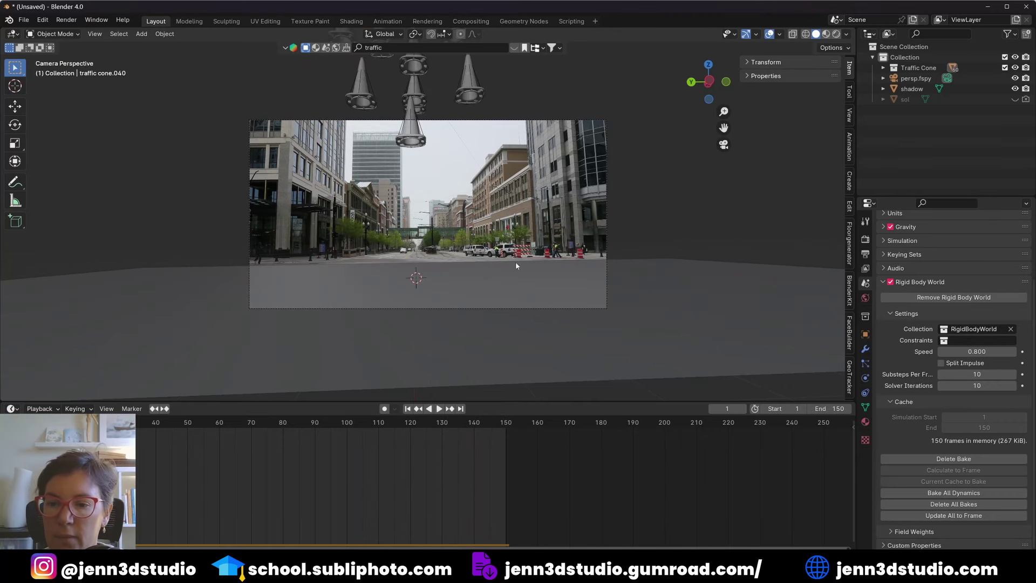
pyautogui.click(413, 430)
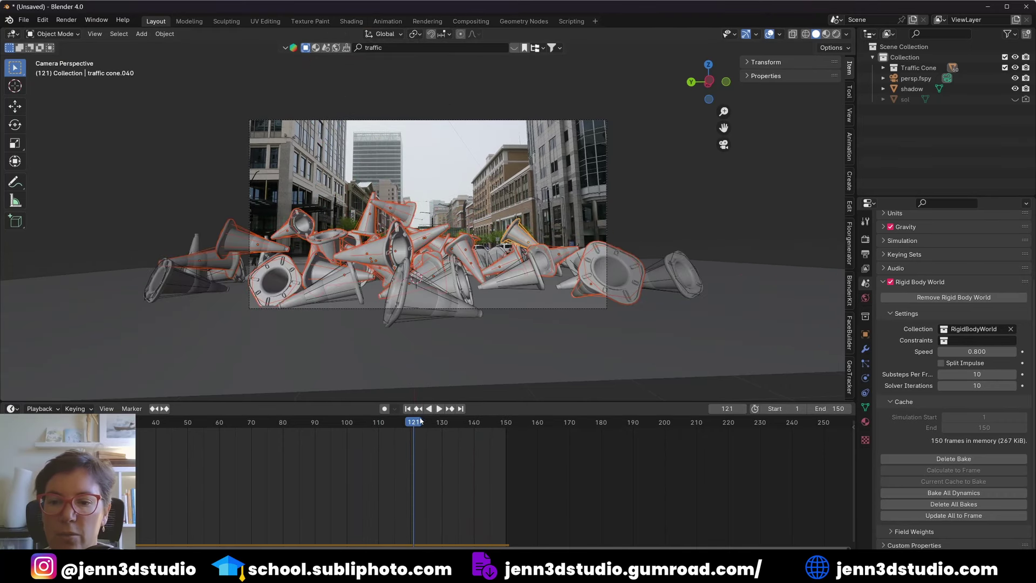
pyautogui.click(836, 36)
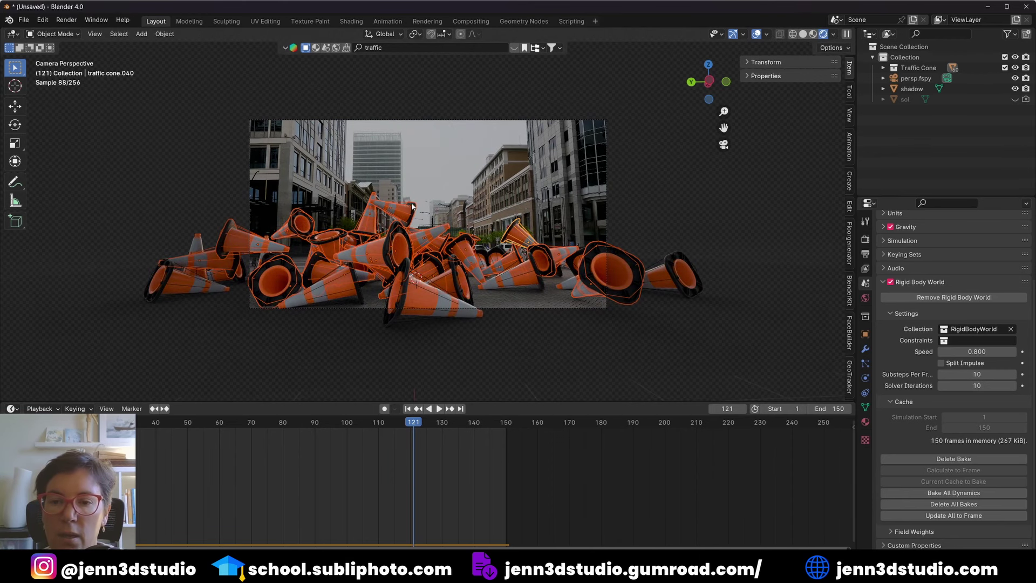
# Set the render max samples to 16 in the Sampling settings
pyautogui.click(69, 21)
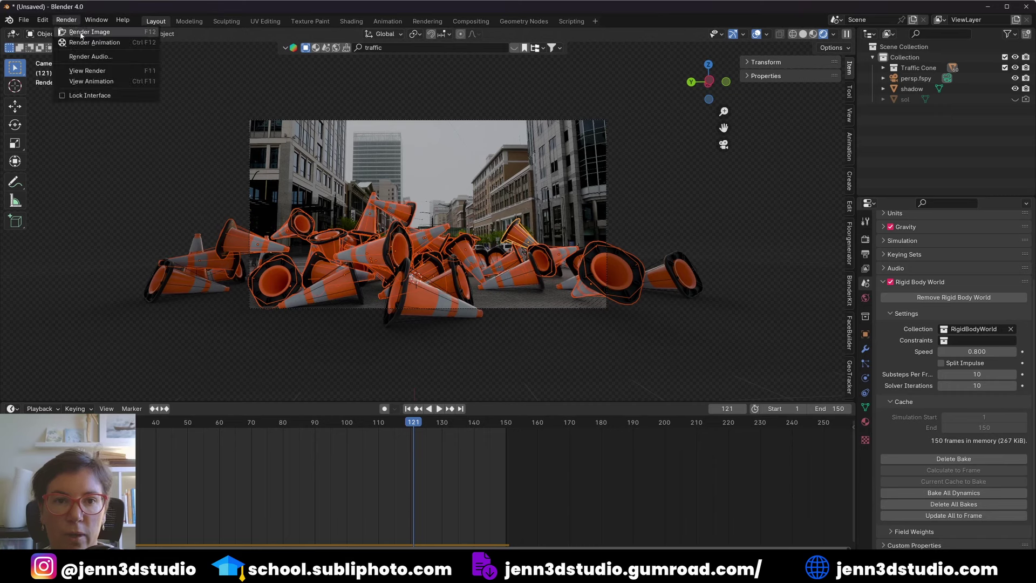
pyautogui.click(865, 240)
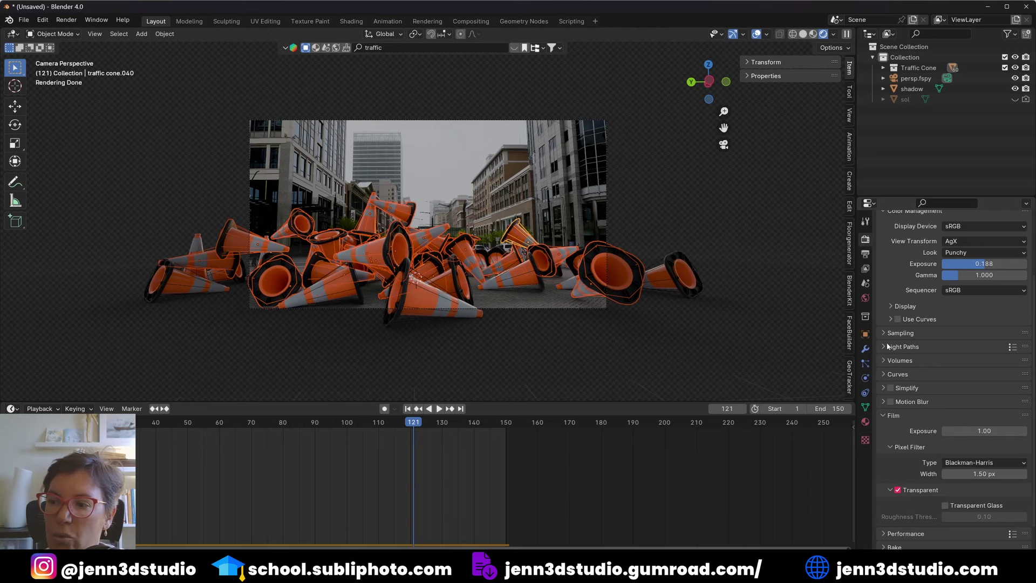
pyautogui.scroll(3, 895, 333)
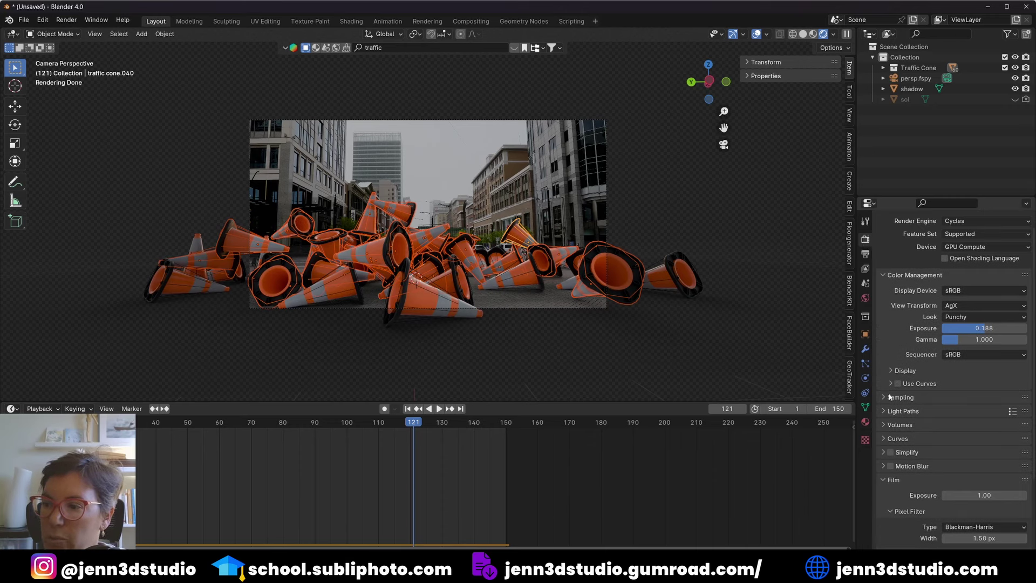
pyautogui.click(885, 398)
pyautogui.scroll(-4, 887, 394)
pyautogui.scroll(-4, 893, 384)
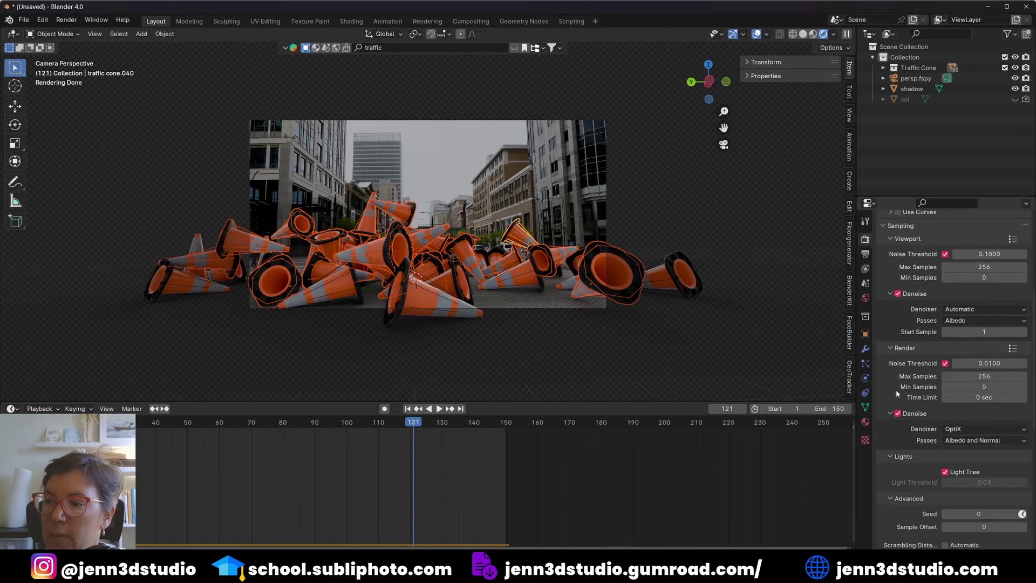
pyautogui.click(979, 376)
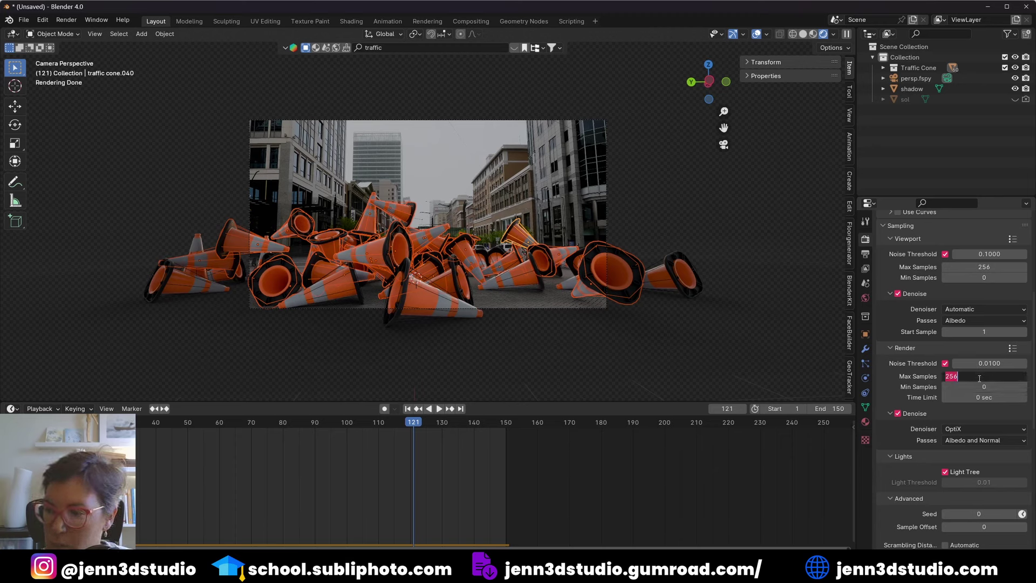
pyautogui.write('16')
pyautogui.press('Return')
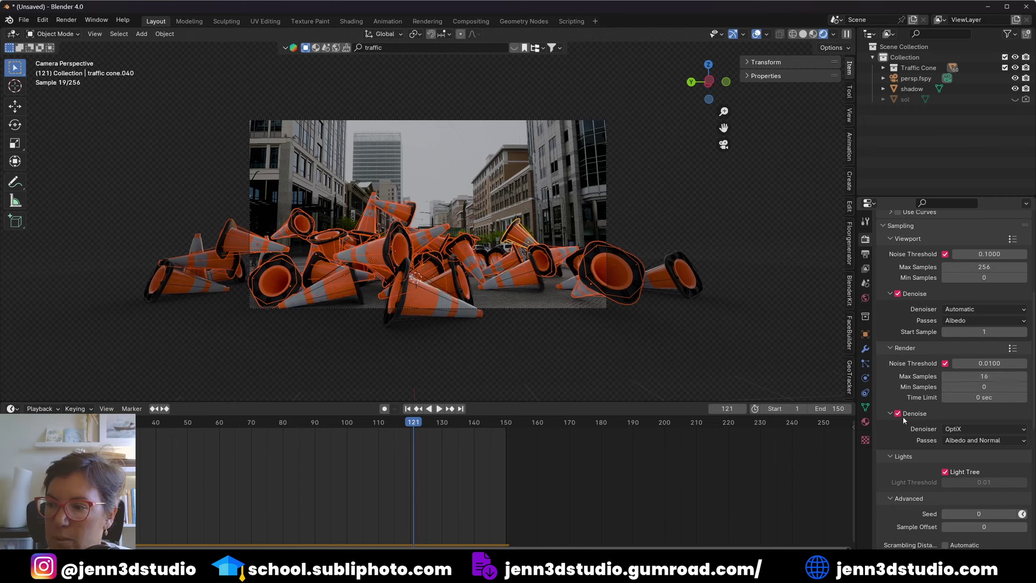
# Turn off reflective and refractive caustics and set every max bounce value to 4
pyautogui.scroll(-2, 965, 380)
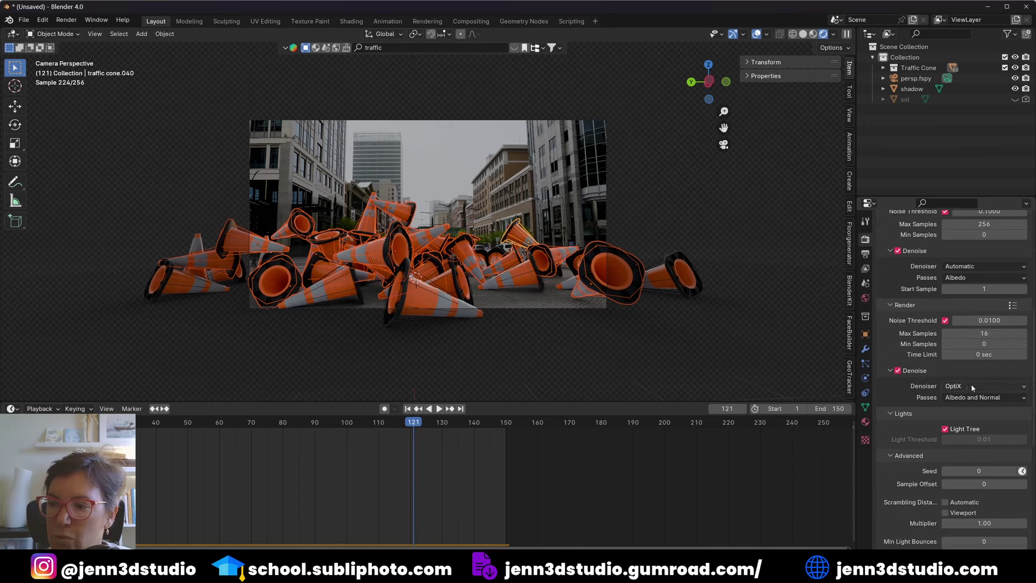
pyautogui.scroll(-3, 944, 399)
pyautogui.scroll(-3, 919, 422)
pyautogui.scroll(-2, 919, 422)
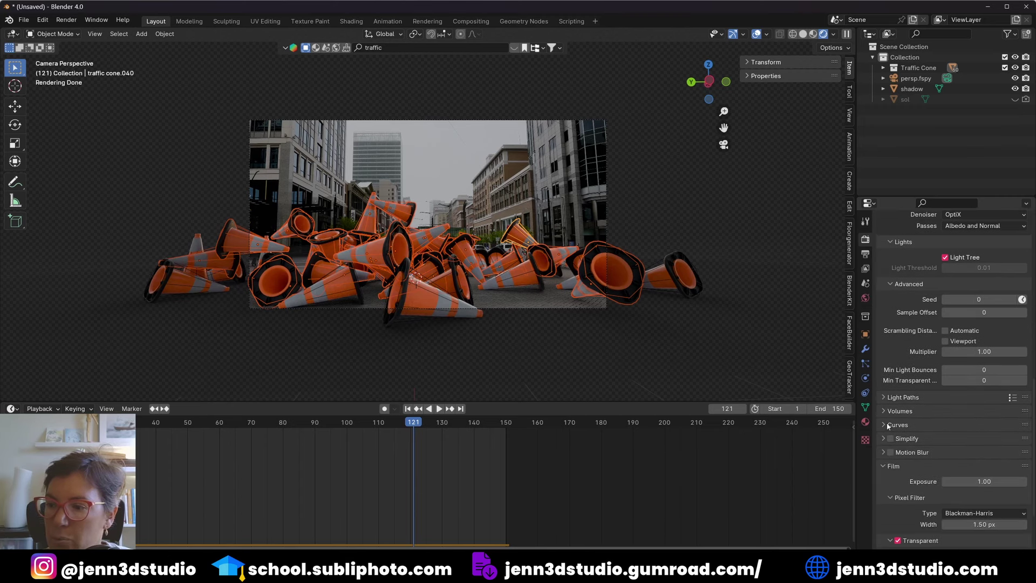
pyautogui.click(885, 399)
pyautogui.scroll(-6, 887, 400)
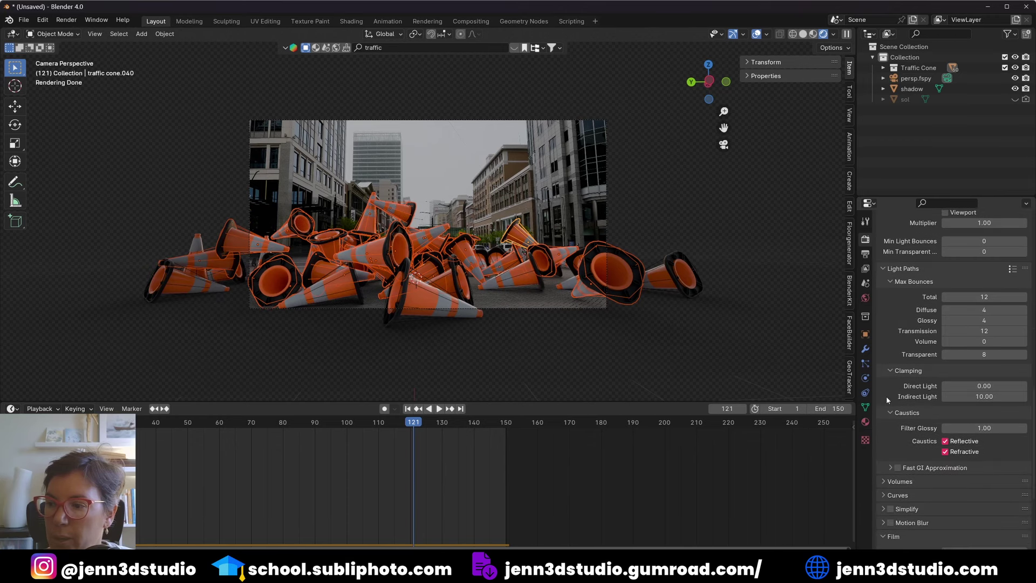
pyautogui.click(945, 441)
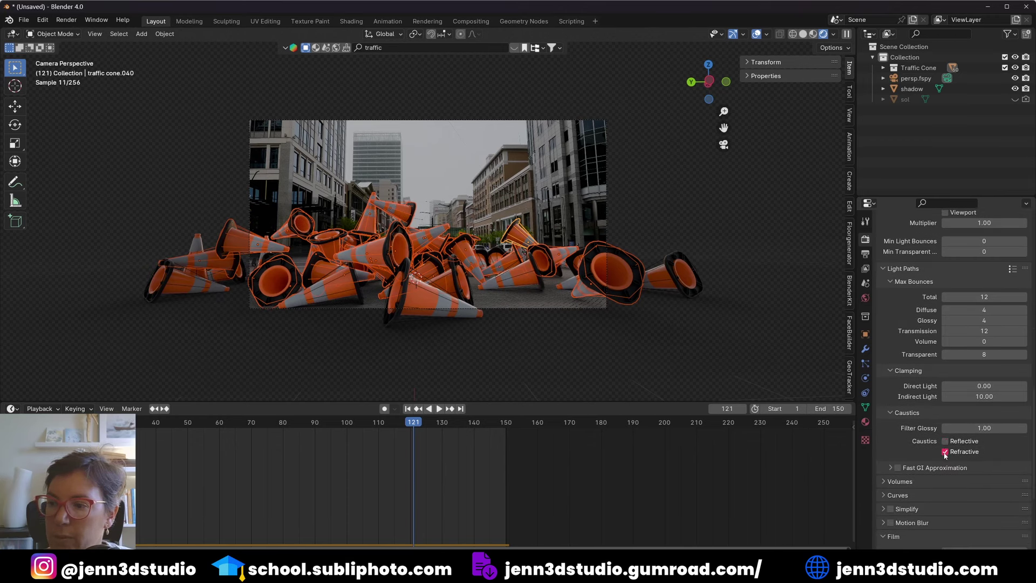
pyautogui.click(945, 451)
pyautogui.moveTo(978, 296); pyautogui.dragTo(977, 354)
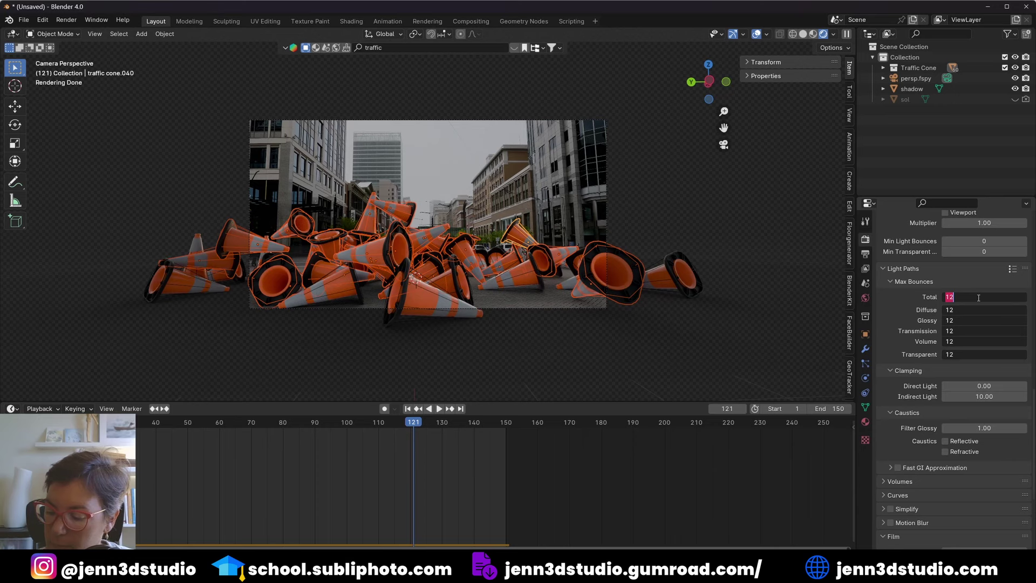
pyautogui.write('4')
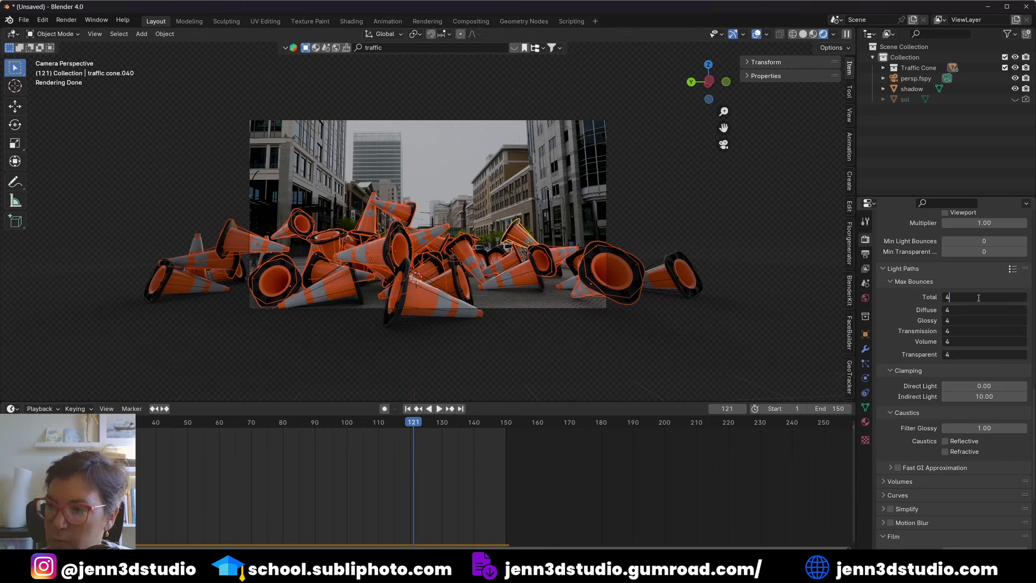
pyautogui.press('Return')
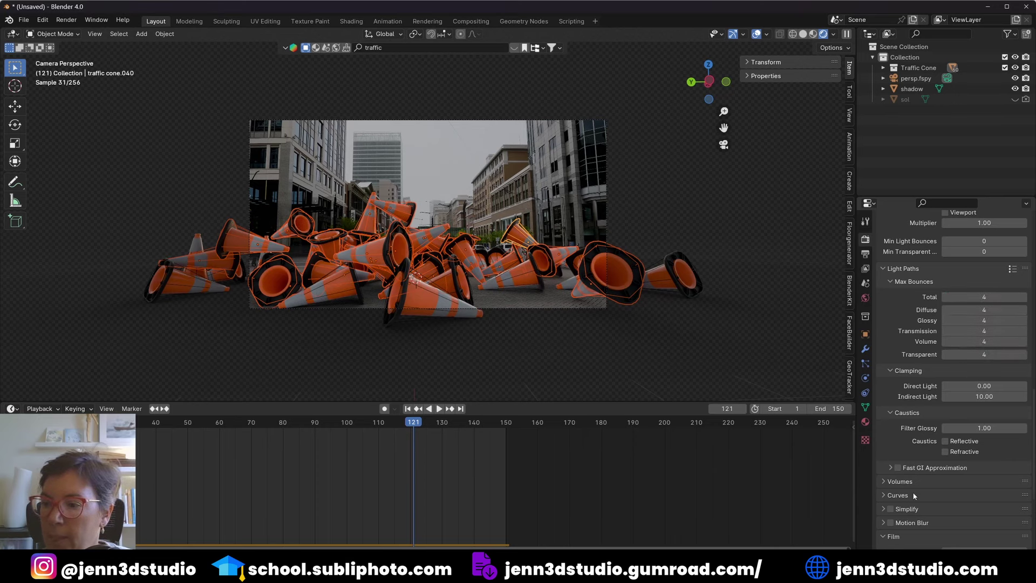
# Enable motion blur in the render settings
pyautogui.scroll(-5, 913, 496)
pyautogui.click(890, 415)
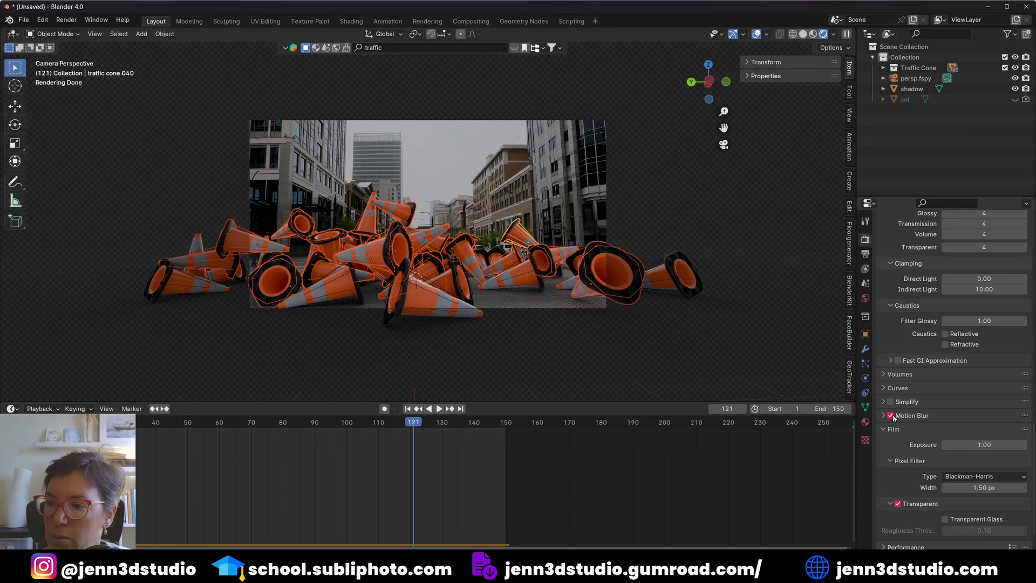
pyautogui.scroll(-2, 899, 487)
pyautogui.click(865, 253)
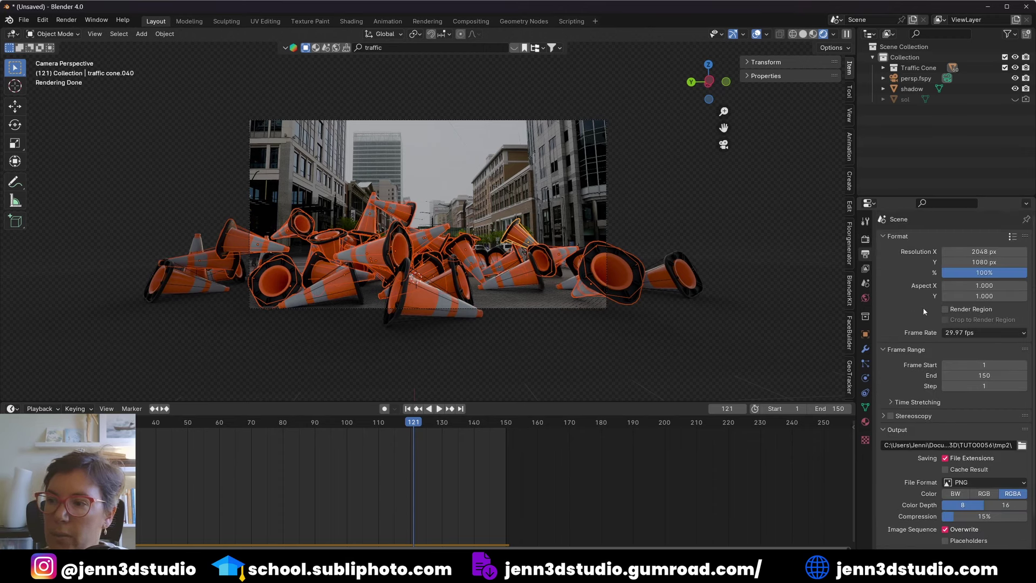
# Render a test still of the current frame and zoom out to inspect it
pyautogui.click(67, 20)
pyautogui.click(77, 33)
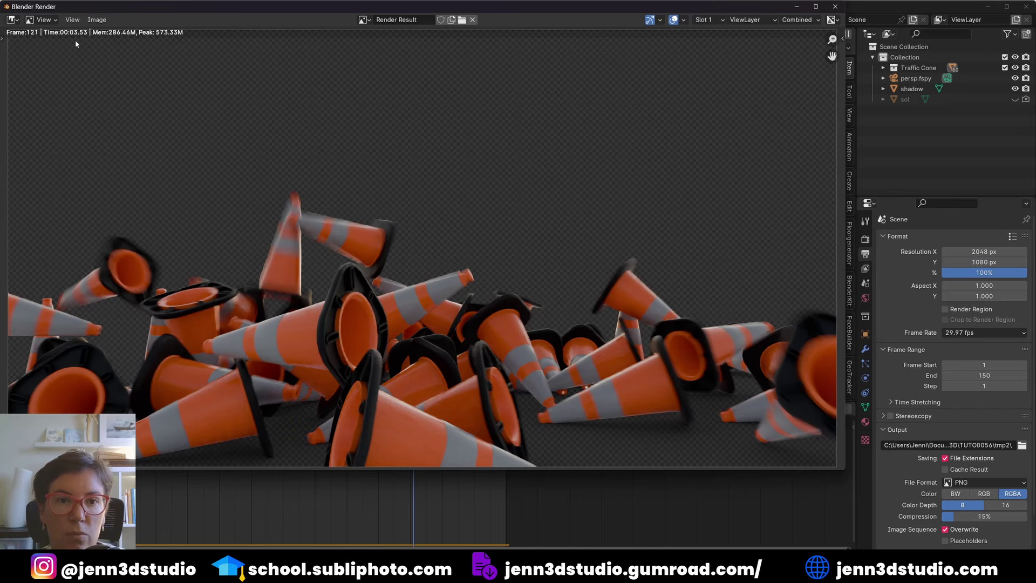
pyautogui.scroll(-1, 158, 283)
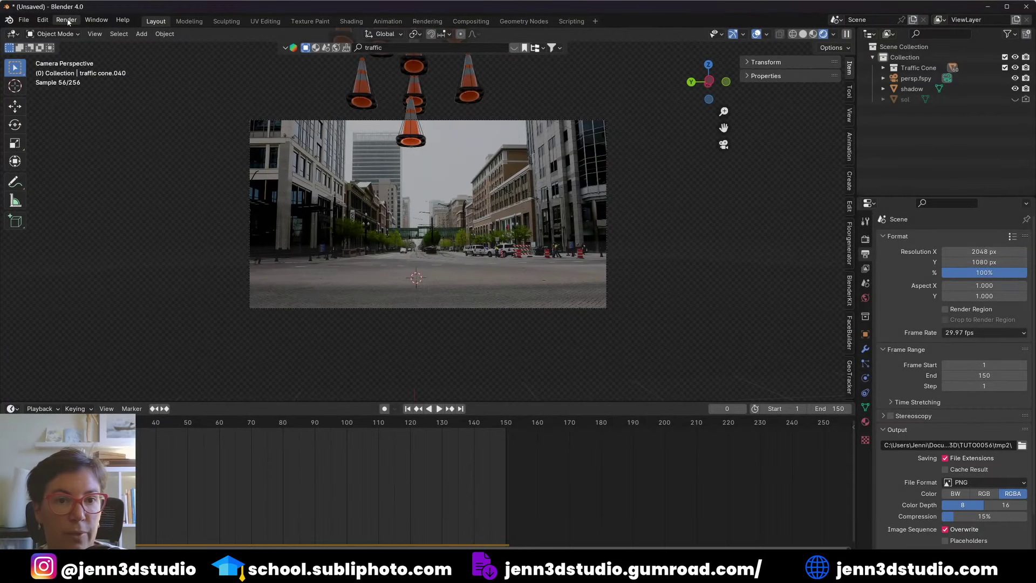
pyautogui.click(68, 21)
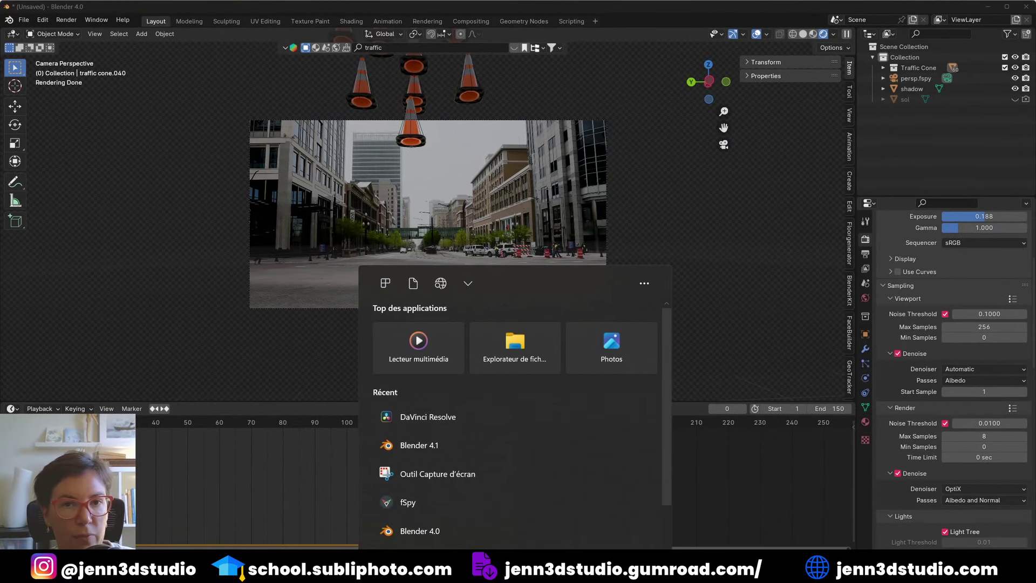
# Launch a second Blender, start a Video Editing file, and place the street video strip
pyautogui.click(421, 529)
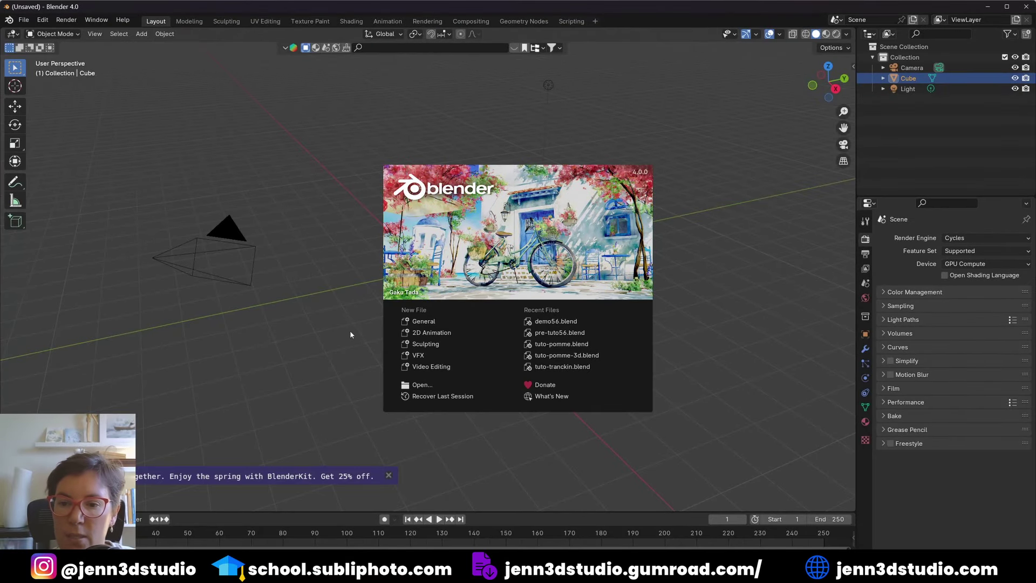
pyautogui.click(427, 366)
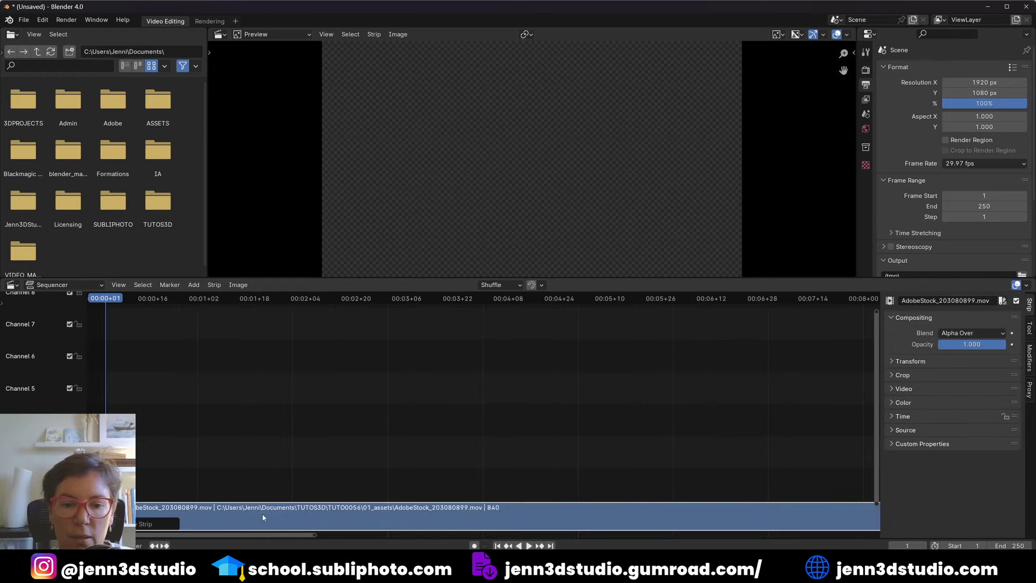
pyautogui.click(248, 520)
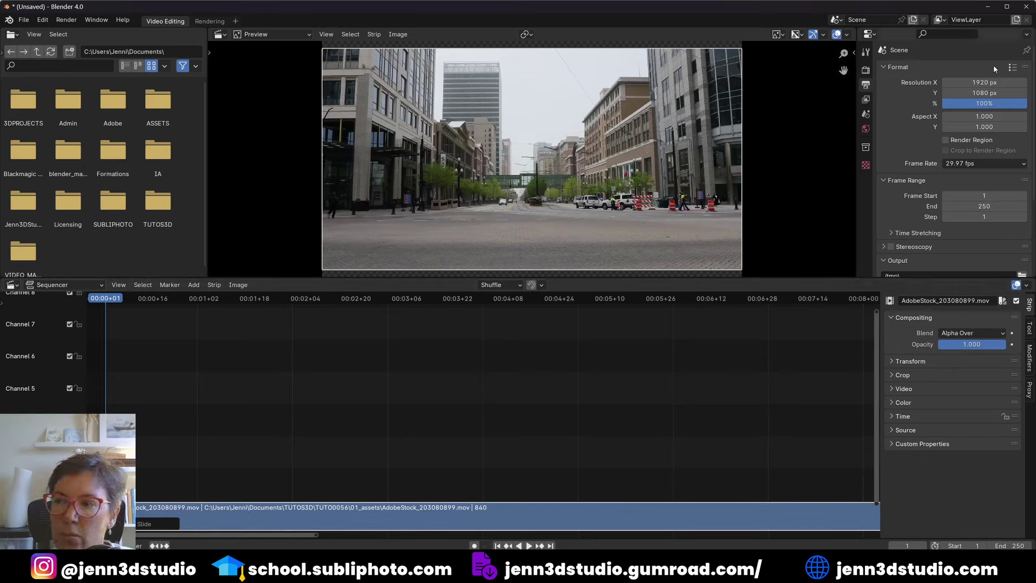
pyautogui.click(986, 81)
# Set output width to 2048 px and the strip's scale X/Y to 1, then deselect it
pyautogui.write('2048')
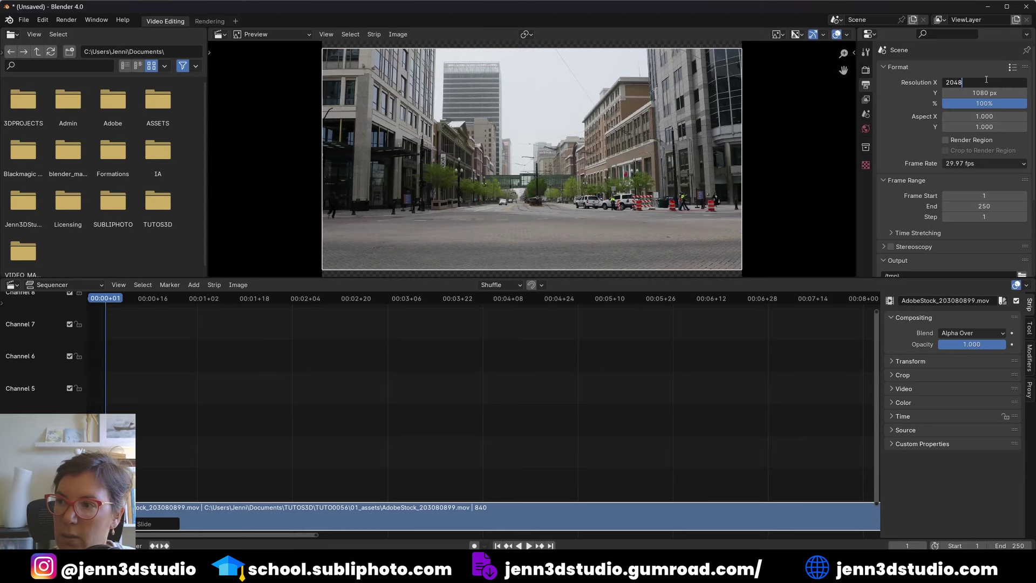
pyautogui.press('Return')
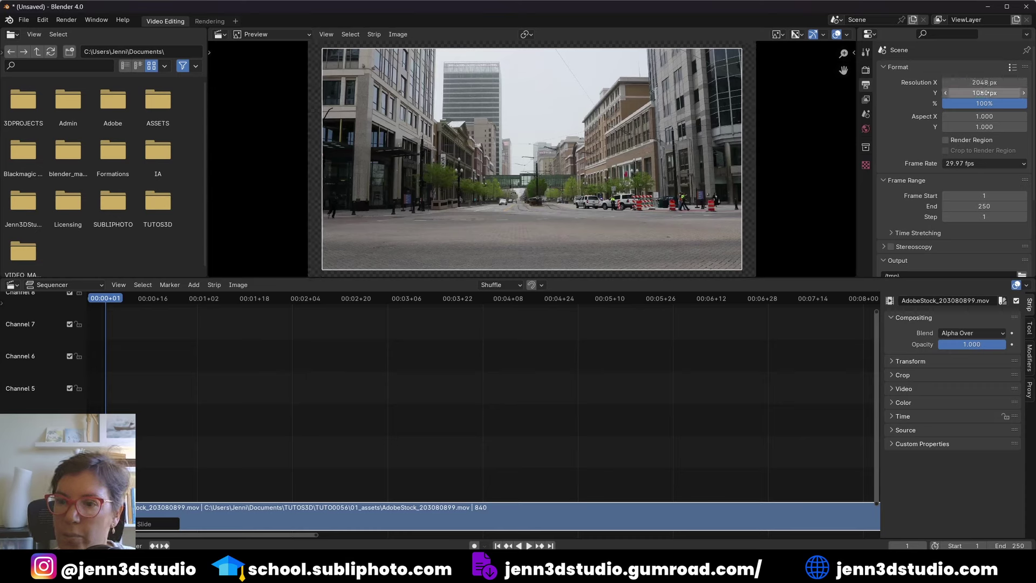
pyautogui.click(902, 362)
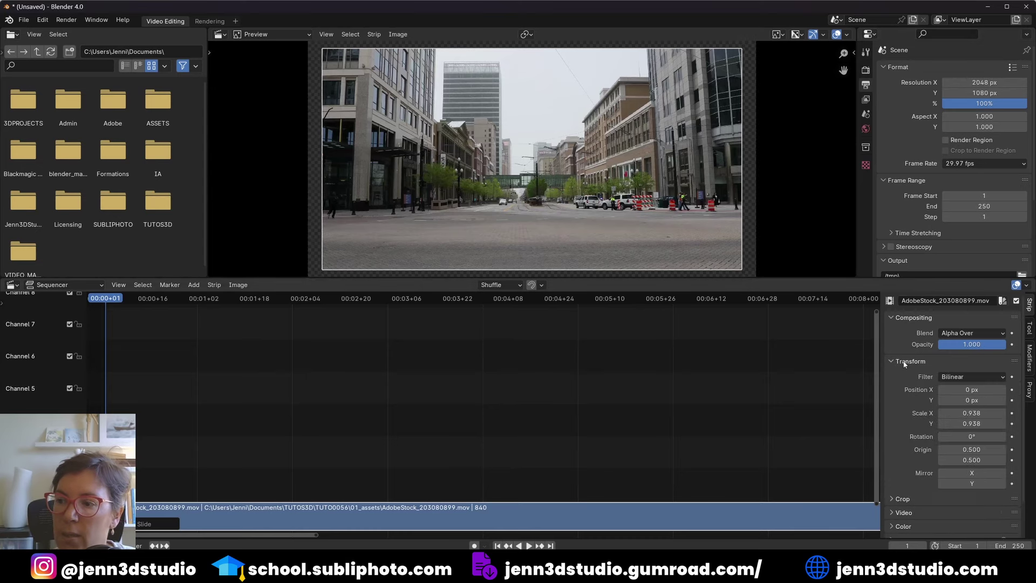
pyautogui.moveTo(966, 412); pyautogui.dragTo(966, 424)
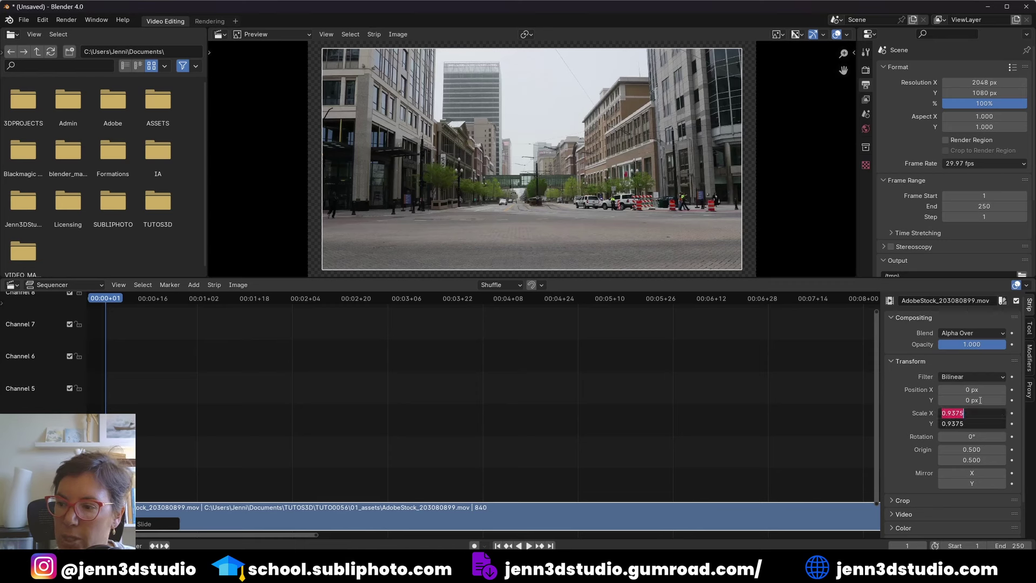
pyautogui.write('1')
pyautogui.press('Return')
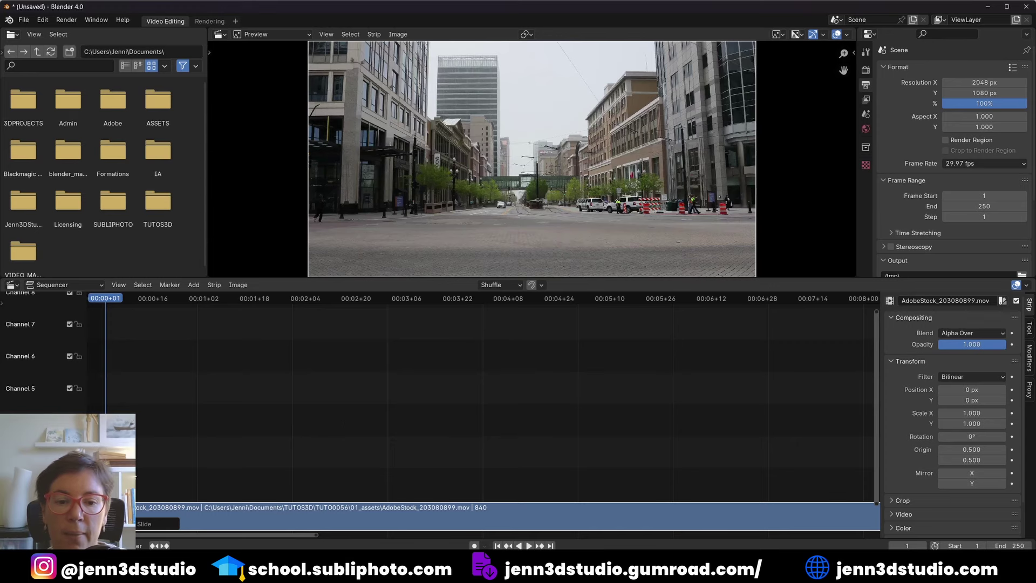
pyautogui.hotkey('alt', 'a')
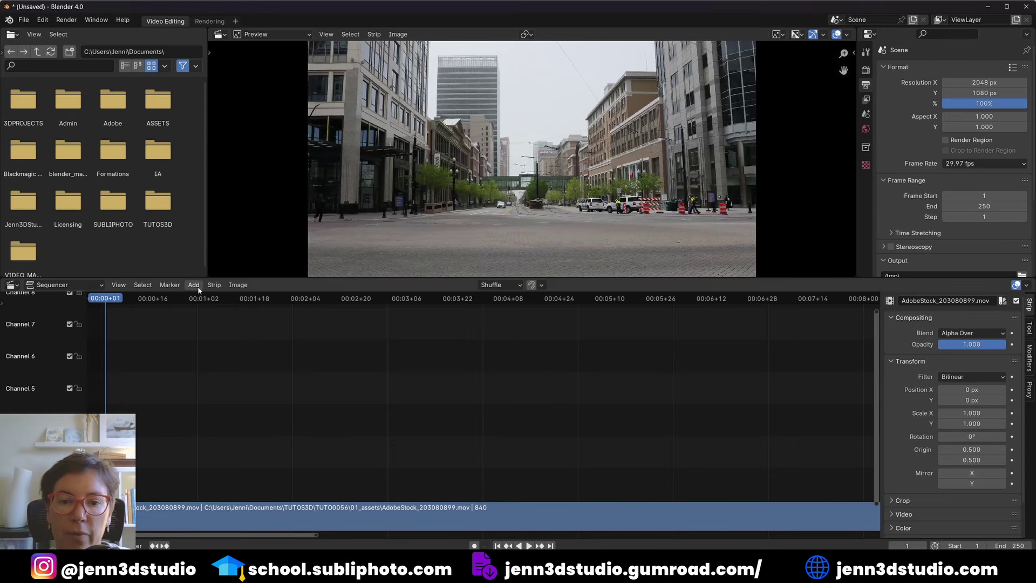
# Add all PNG frames from TUTOS3D\TUTO0056\out as an image sequence strip
pyautogui.click(192, 284)
pyautogui.click(214, 353)
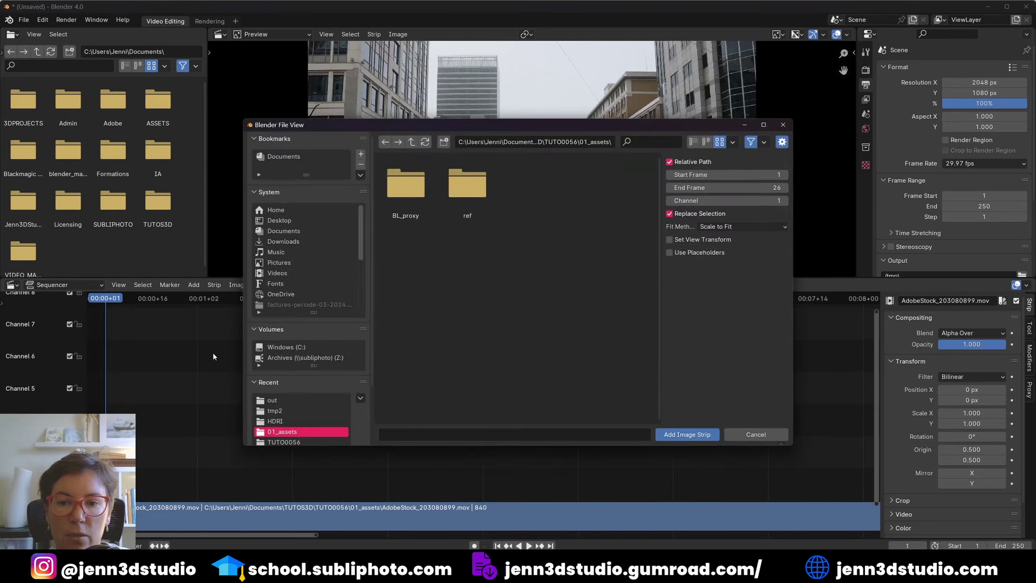
pyautogui.click(283, 231)
pyautogui.click(580, 316)
pyautogui.doubleClick(580, 317)
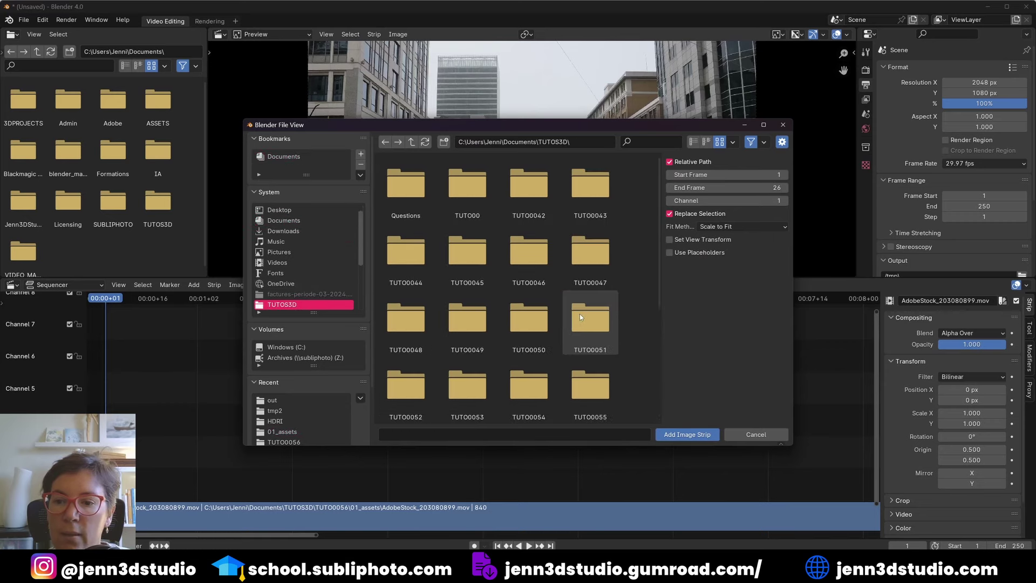
pyautogui.doubleClick(406, 275)
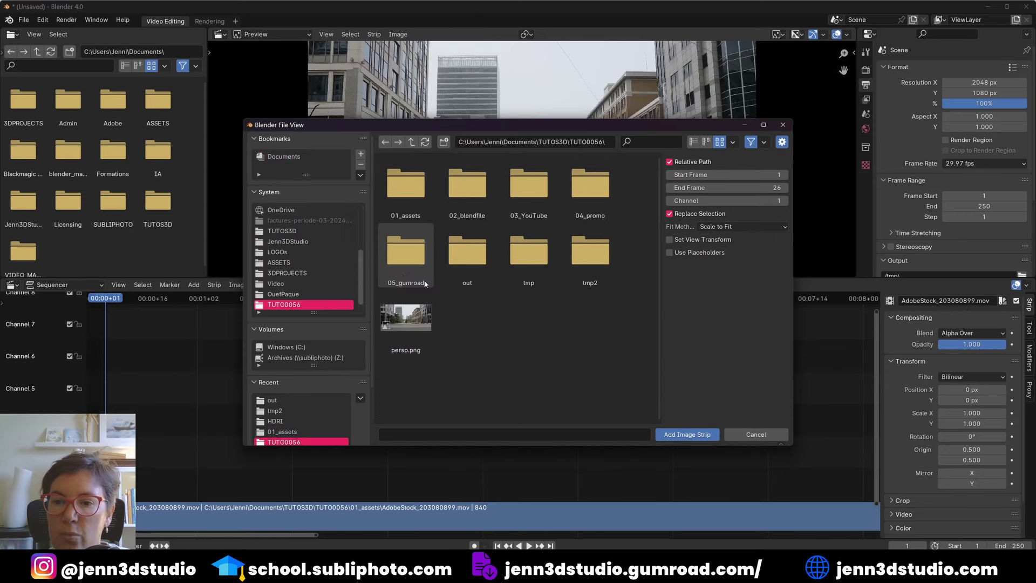
pyautogui.doubleClick(468, 258)
pyautogui.click(416, 188)
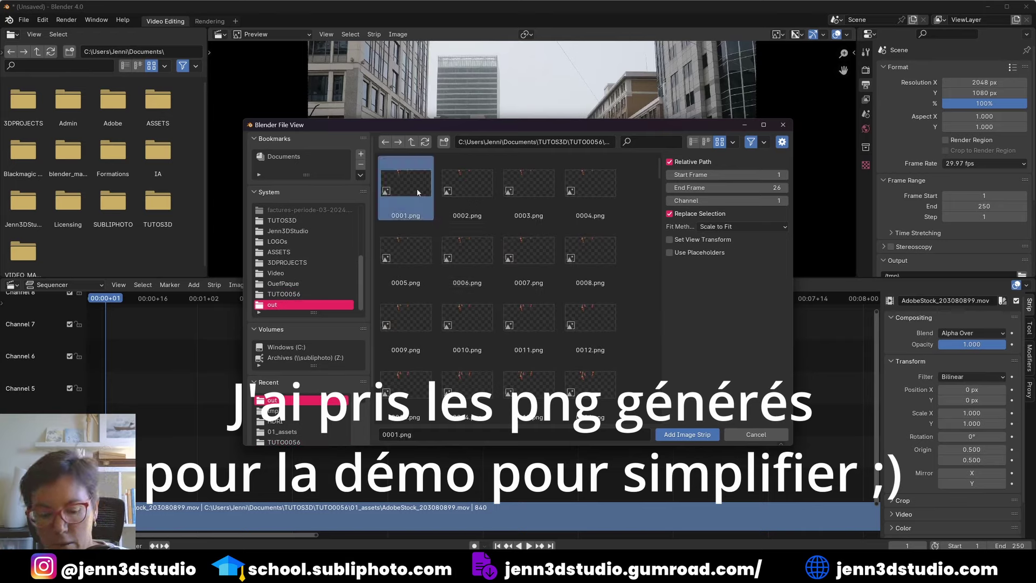
pyautogui.press('a')
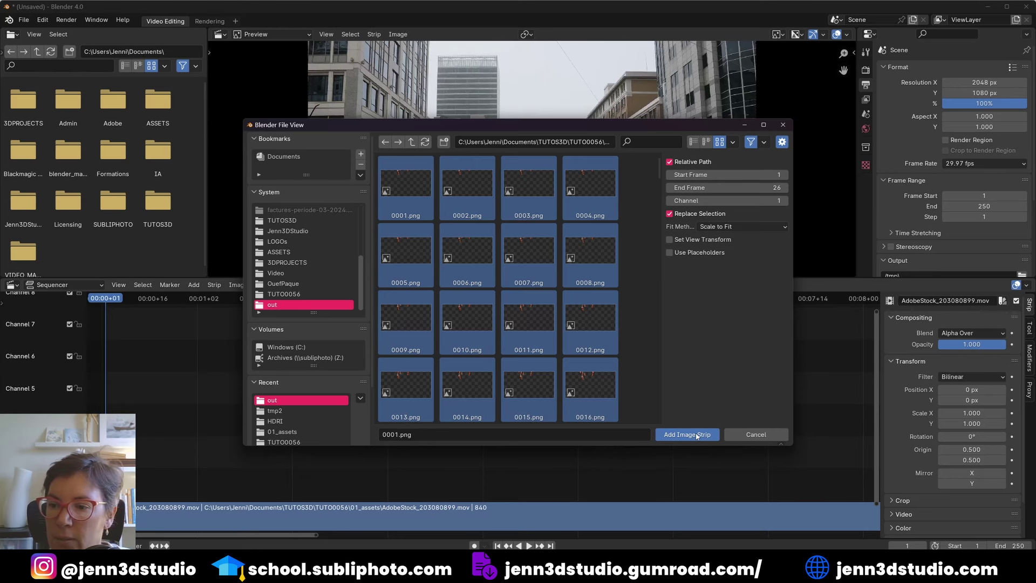
pyautogui.click(696, 434)
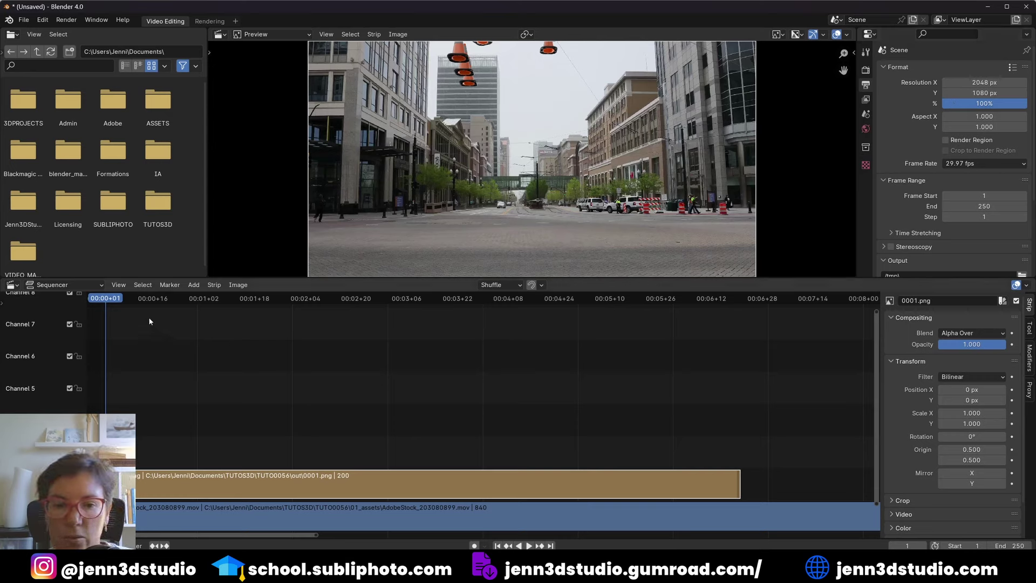
# Play back the composite and scrub to frame 201, where the cone strip ends
pyautogui.press('space')
pyautogui.press('Escape')
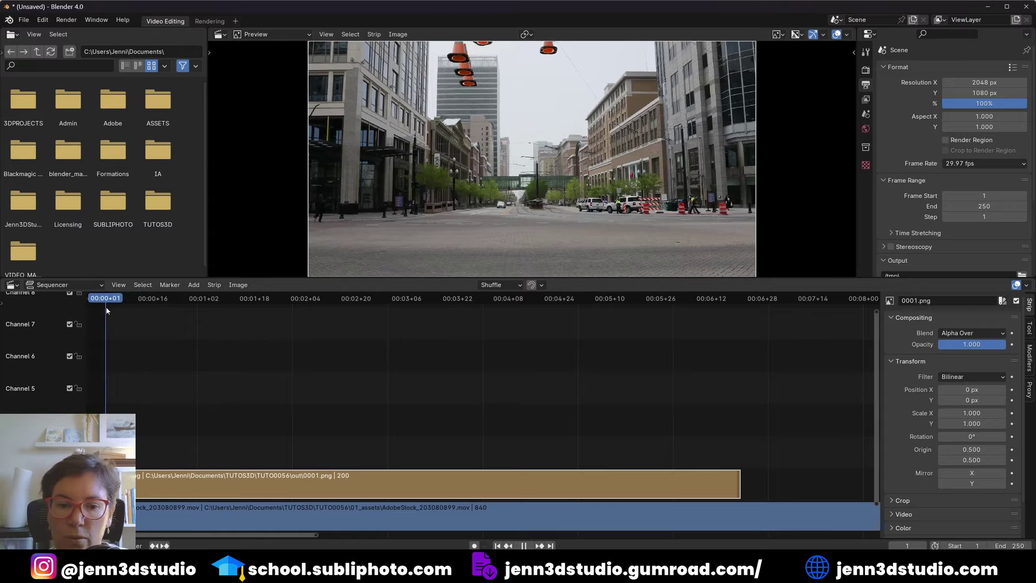
pyautogui.press('space')
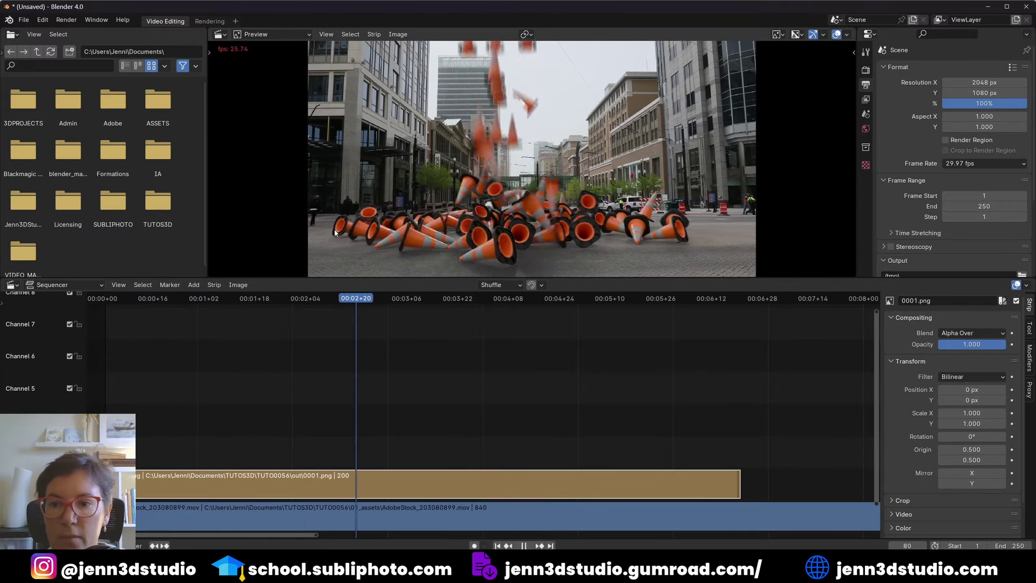
pyautogui.scroll(-1, 386, 190)
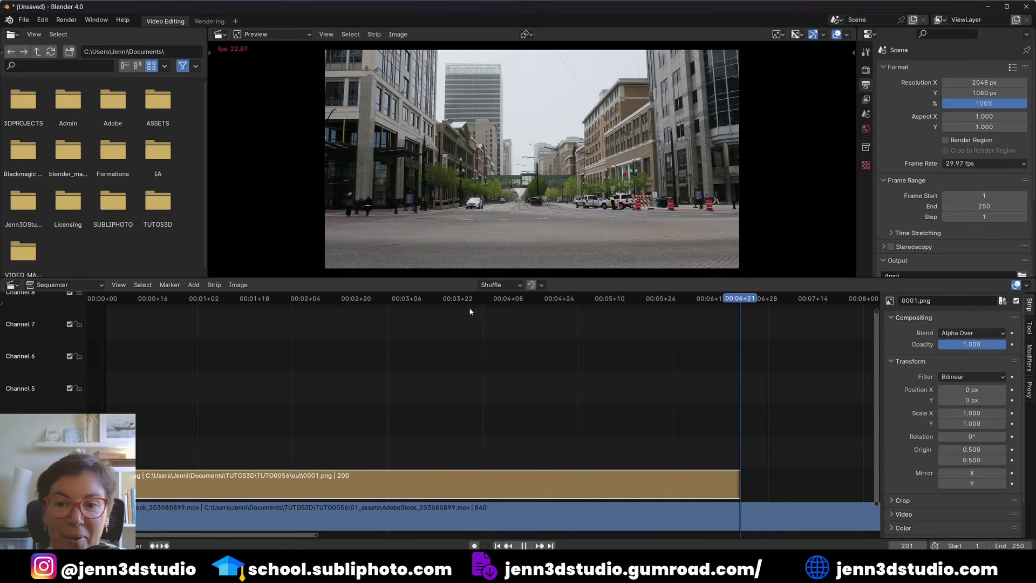
pyautogui.moveTo(387, 318); pyautogui.dragTo(125, 319)
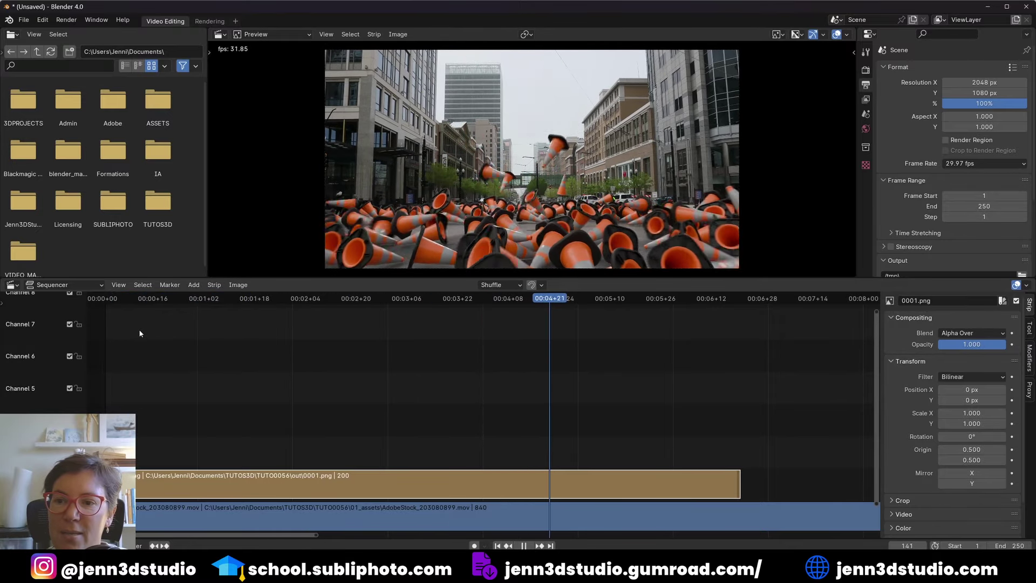
pyautogui.moveTo(698, 300); pyautogui.dragTo(739, 301)
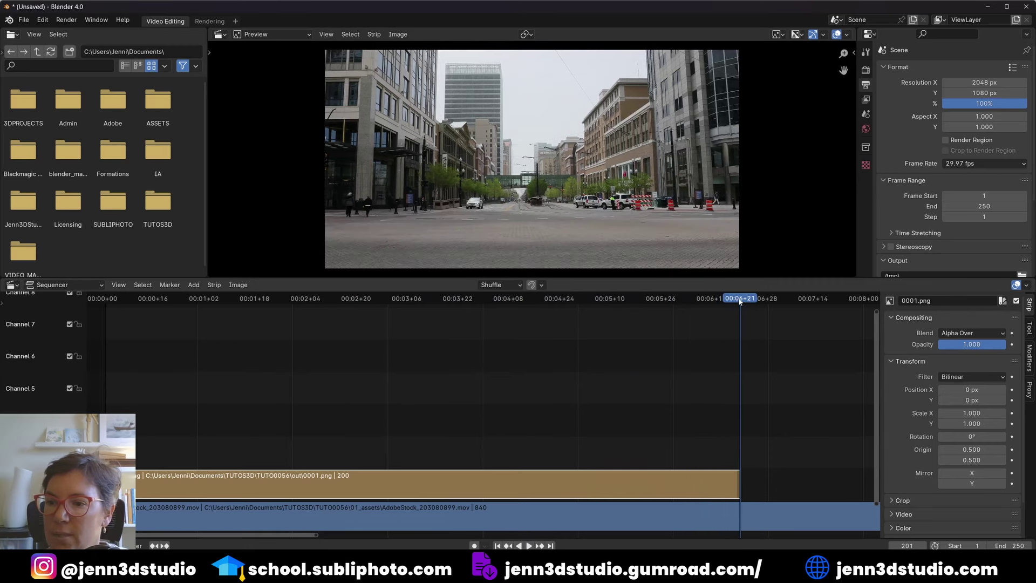
pyautogui.click(118, 285)
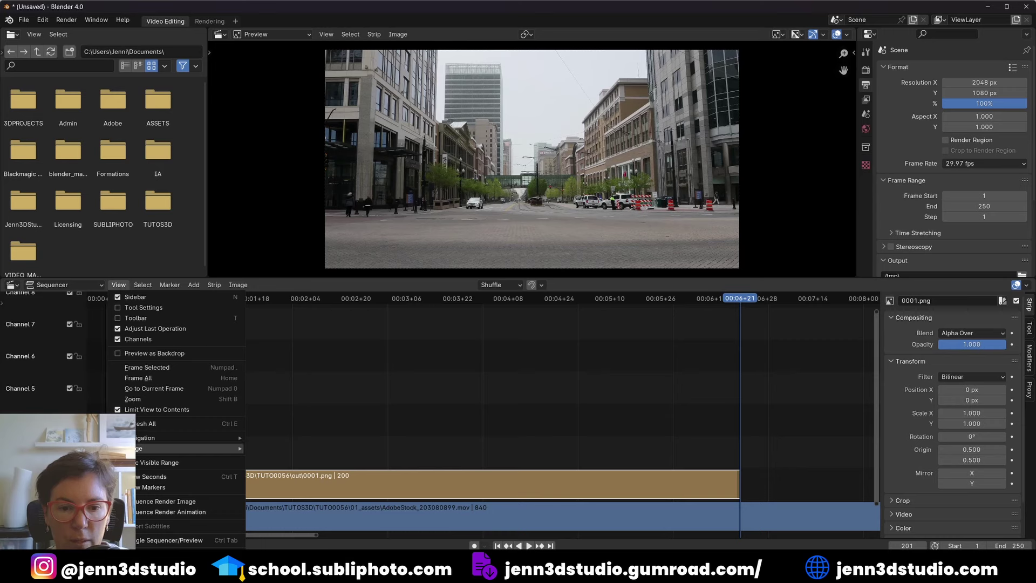
# Show the timeline in frame numbers and set the scene end frame to 200
pyautogui.click(127, 477)
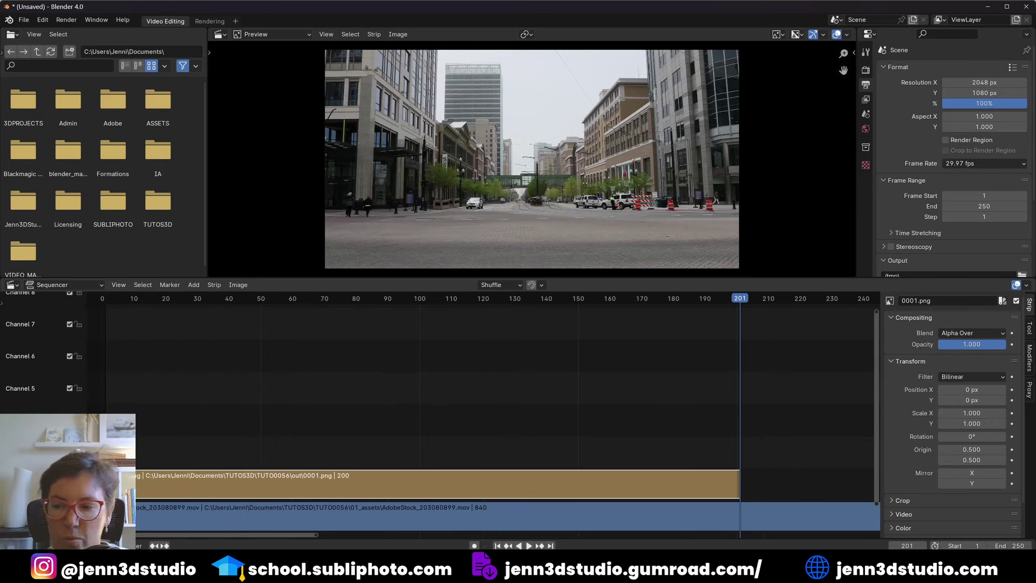
pyautogui.moveTo(741, 300); pyautogui.dragTo(738, 301)
pyautogui.write('200')
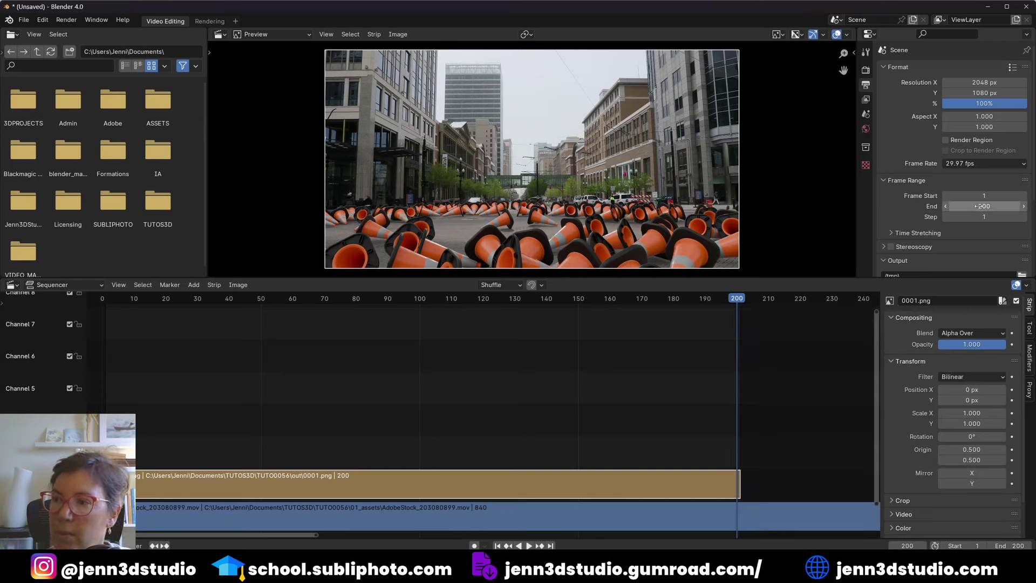
pyautogui.press('Return')
pyautogui.scroll(-3, 924, 219)
pyautogui.scroll(-2, 923, 218)
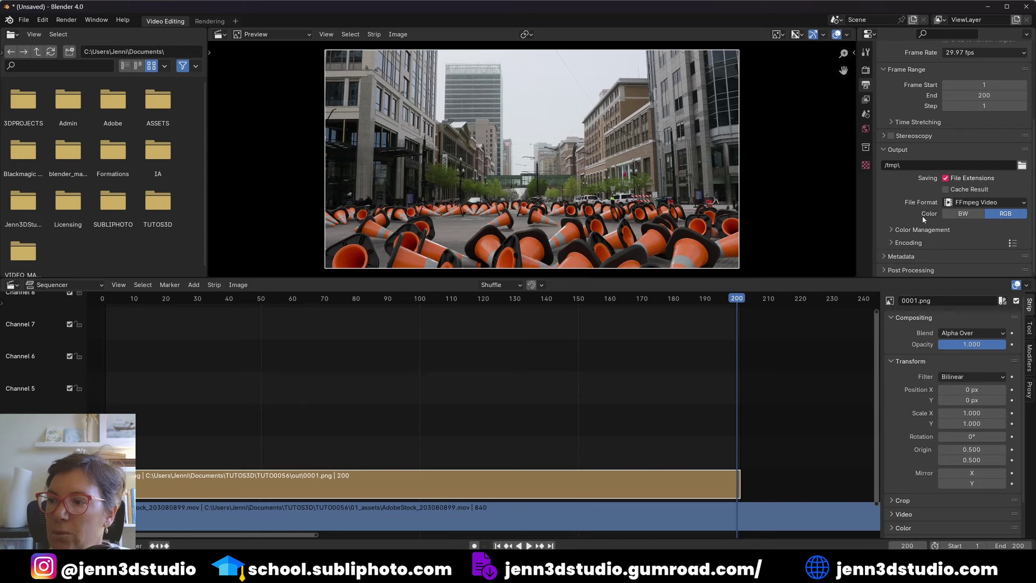
pyautogui.scroll(3, 887, 254)
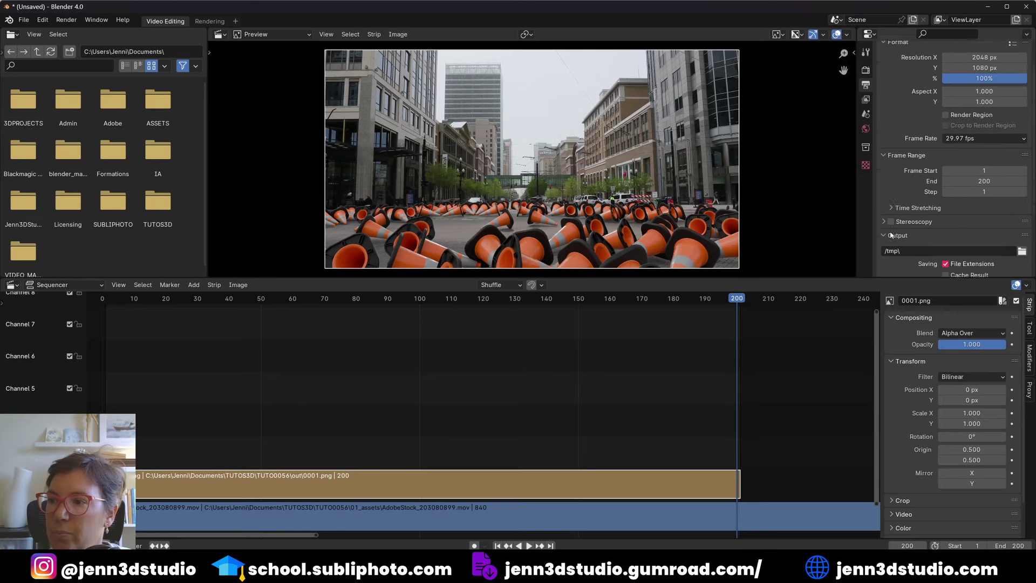
pyautogui.scroll(2, 891, 240)
# Review Color Management in Render properties, then return to the Output settings
pyautogui.click(865, 70)
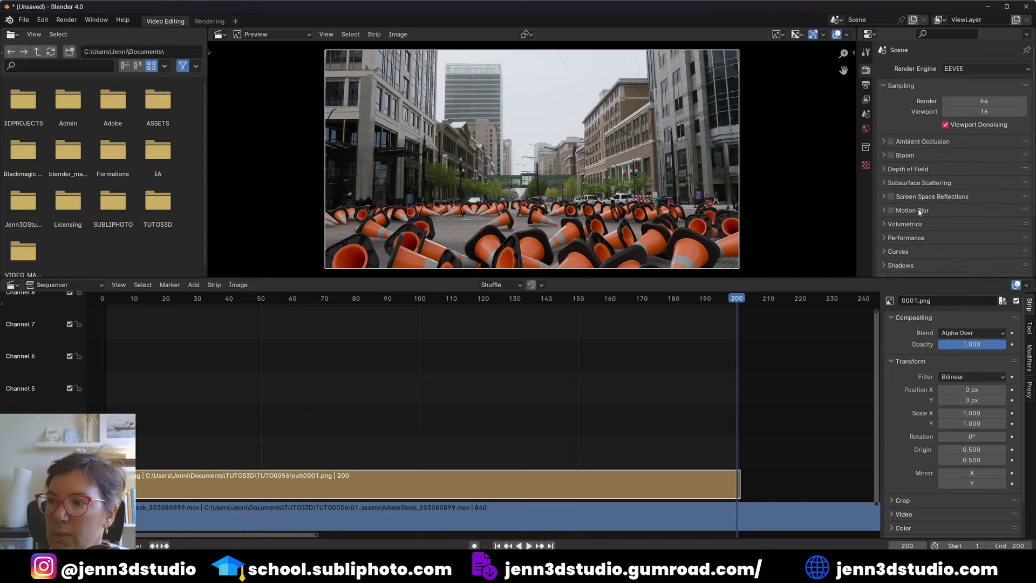
pyautogui.scroll(-3, 919, 211)
pyautogui.scroll(-4, 905, 272)
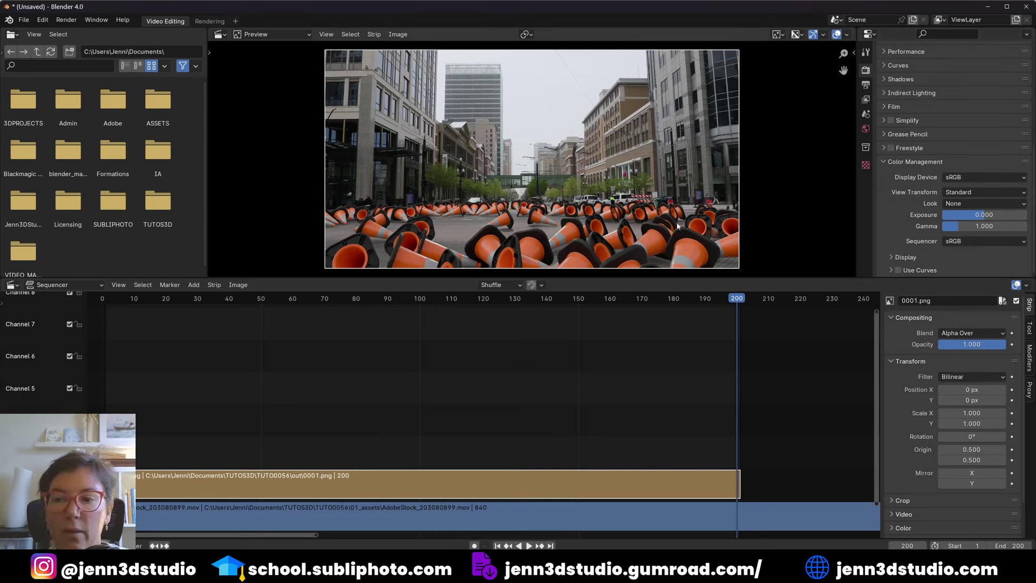
pyautogui.scroll(4, 924, 235)
pyautogui.scroll(3, 917, 237)
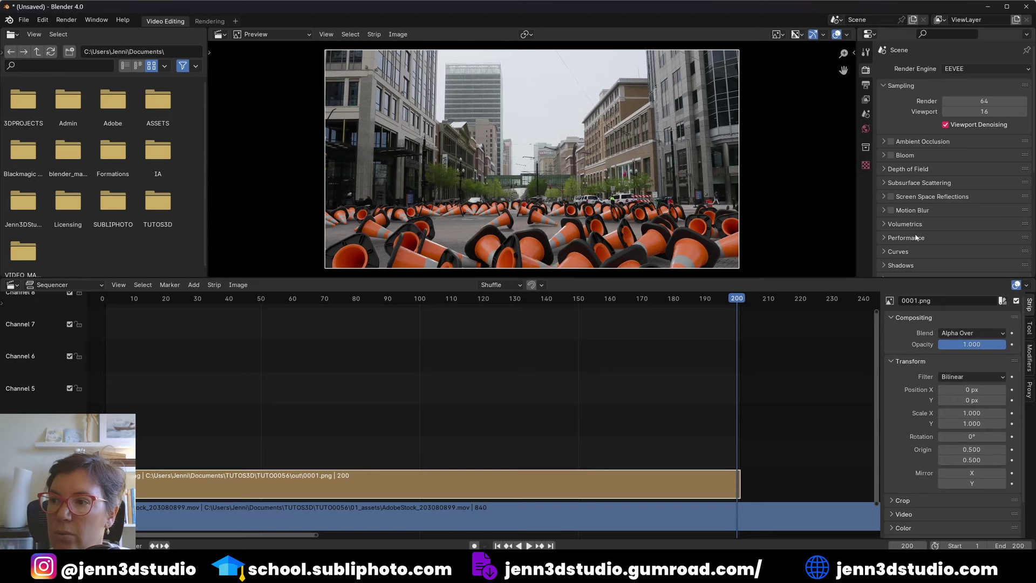
pyautogui.click(865, 100)
pyautogui.scroll(-3, 909, 179)
pyautogui.scroll(-2, 910, 180)
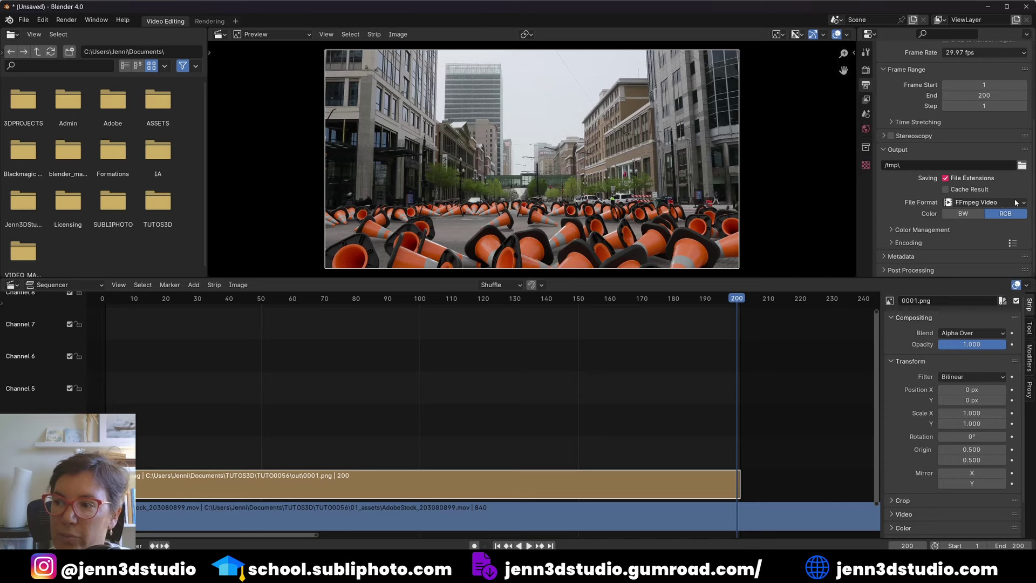
# Expand the Encoding settings and confirm the container is MPEG-4
pyautogui.click(895, 243)
pyautogui.scroll(-2, 917, 216)
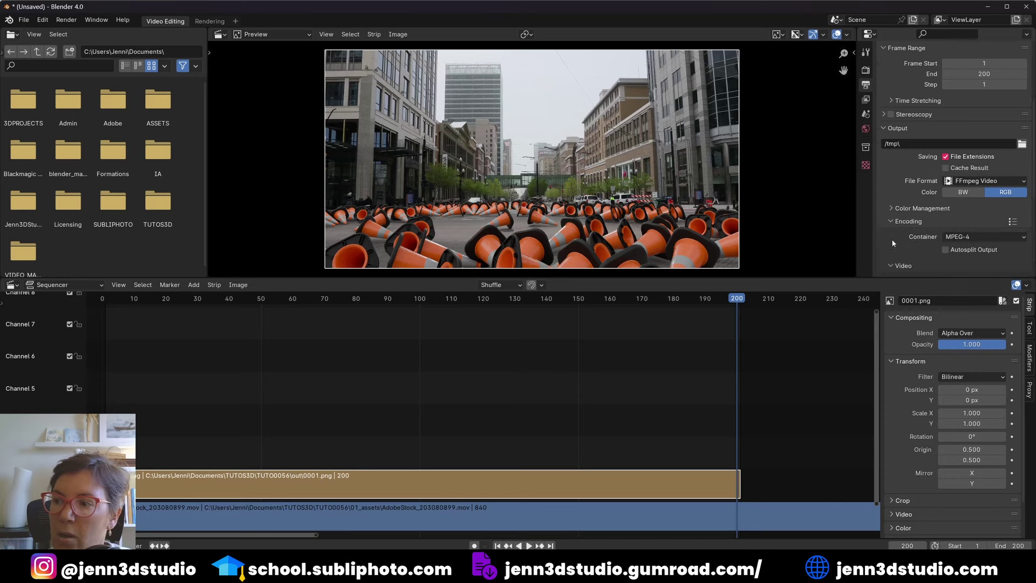
pyautogui.scroll(-3, 925, 196)
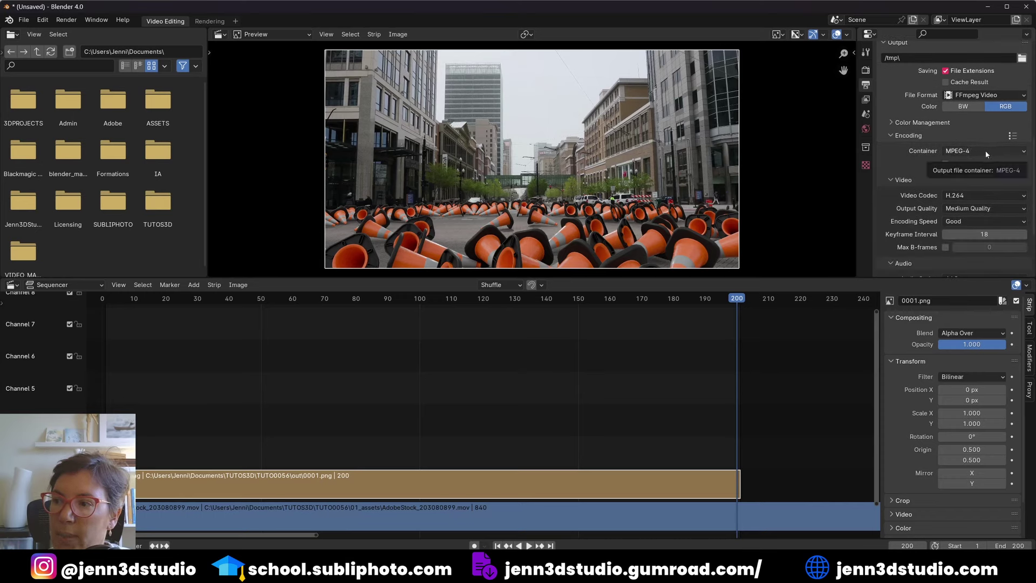
pyautogui.scroll(-2, 949, 162)
pyautogui.scroll(-2, 928, 165)
pyautogui.scroll(4, 921, 166)
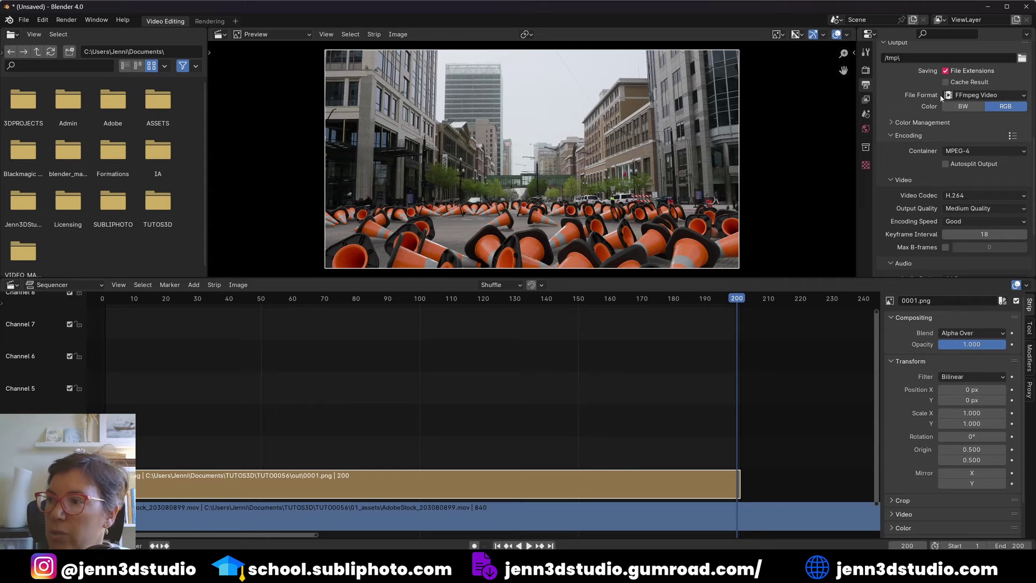
pyautogui.scroll(2, 917, 160)
pyautogui.scroll(2, 918, 162)
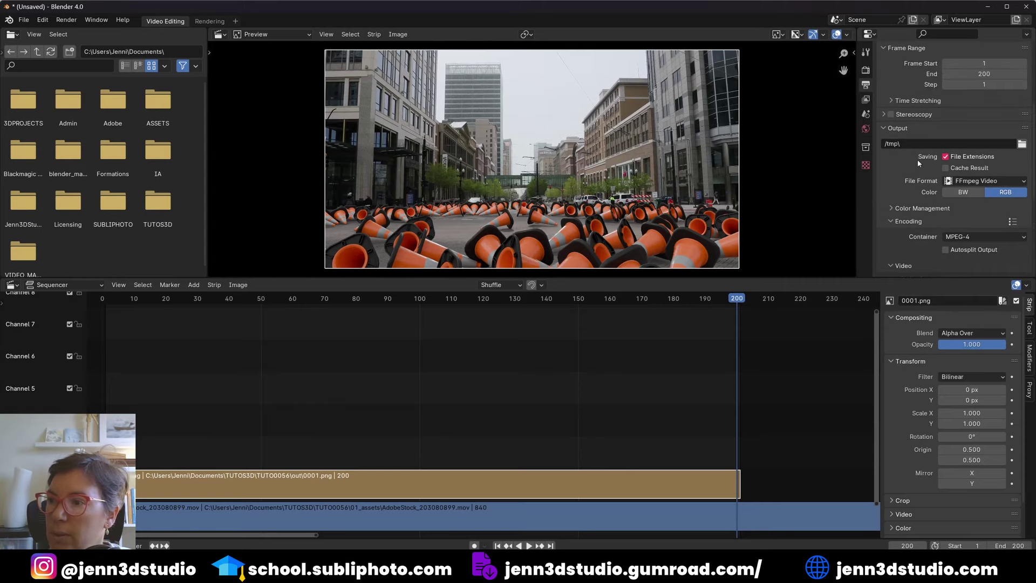
# Set the render output folder to Documents\TUTOS3D\TUTO0056
pyautogui.click(1021, 144)
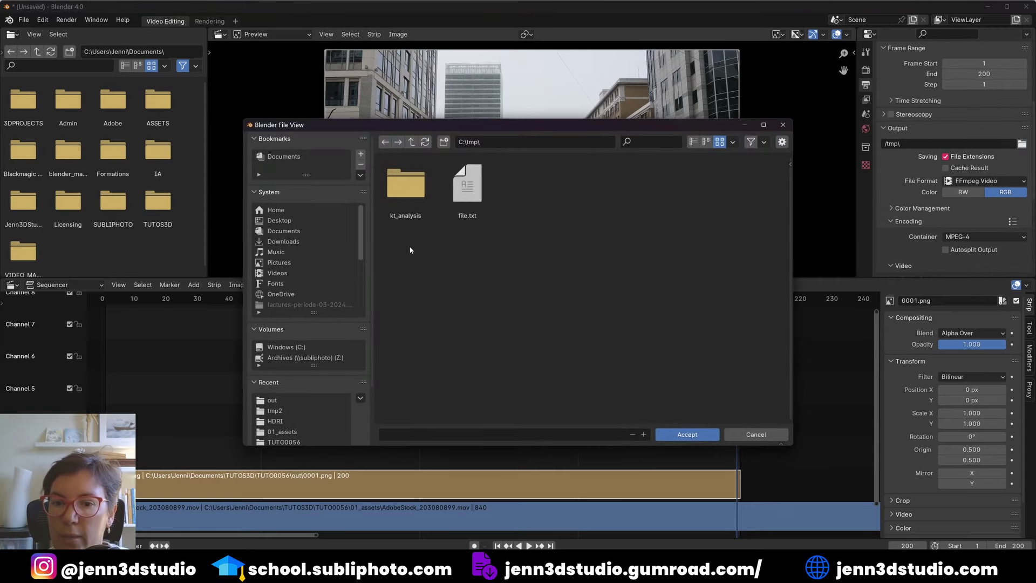
pyautogui.click(290, 232)
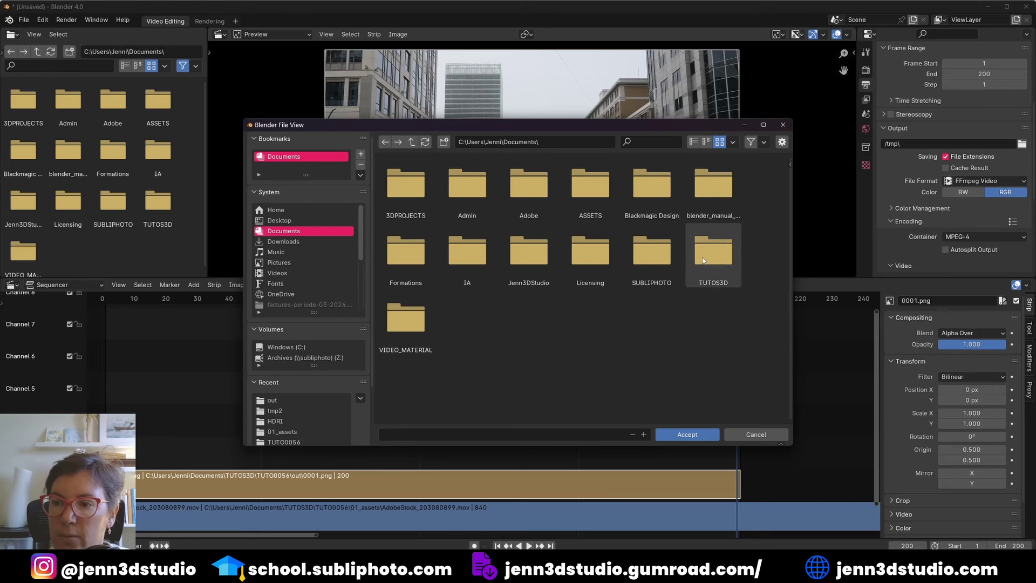
pyautogui.doubleClick(719, 263)
pyautogui.doubleClick(666, 319)
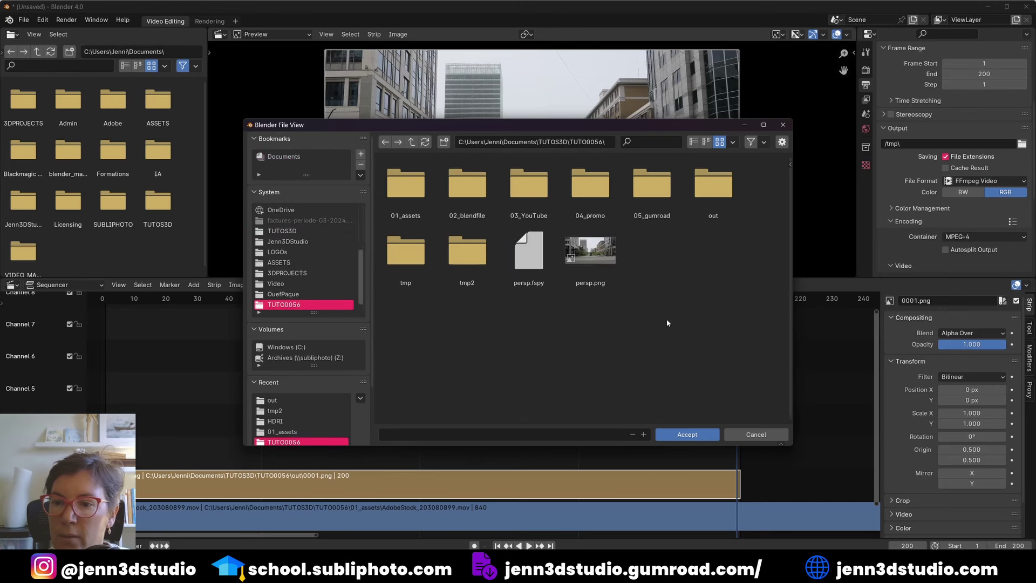
pyautogui.click(671, 434)
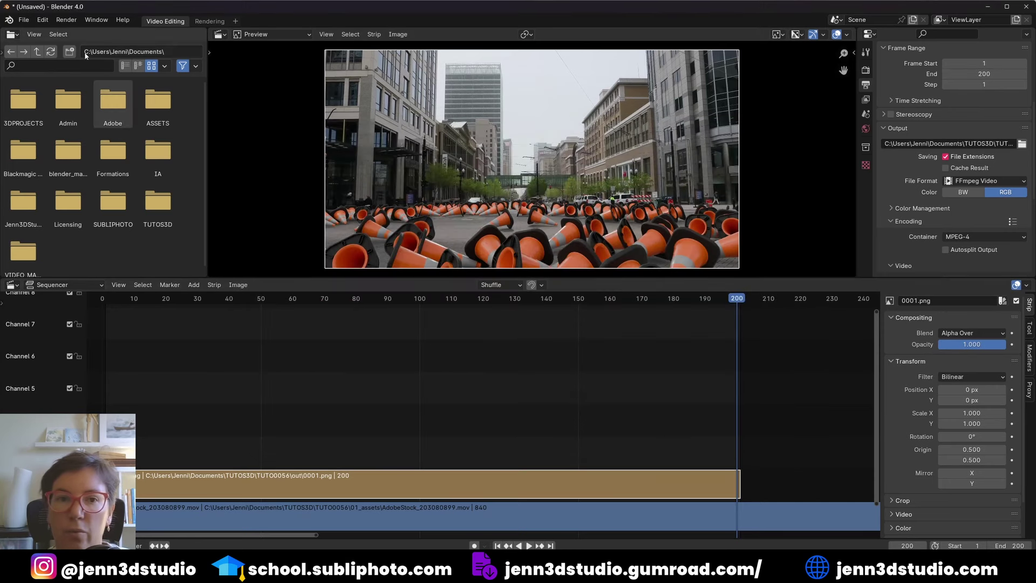
pyautogui.click(67, 20)
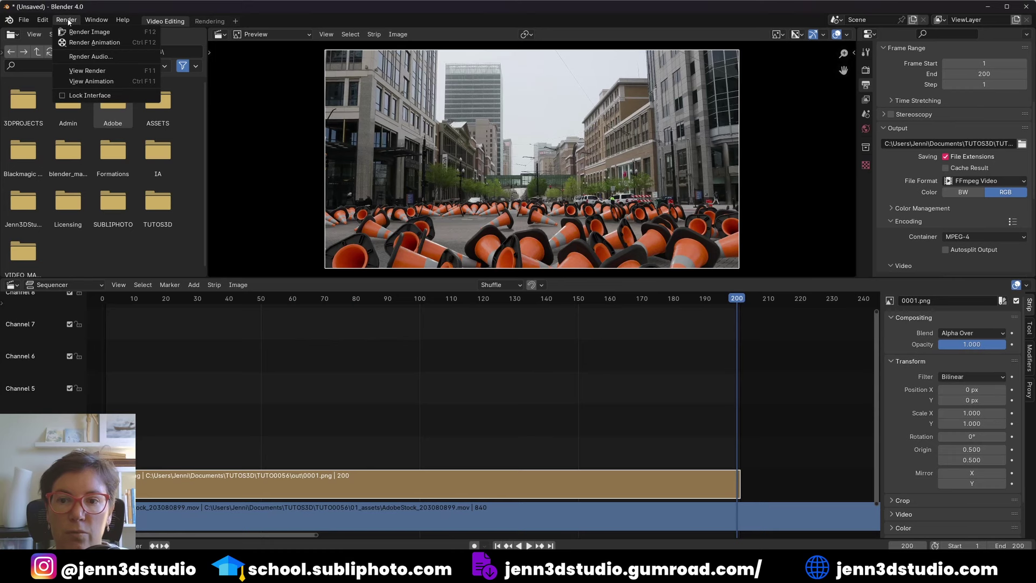
# Render frames 1–200 to an MPEG-4 video, then close the render window
pyautogui.click(108, 47)
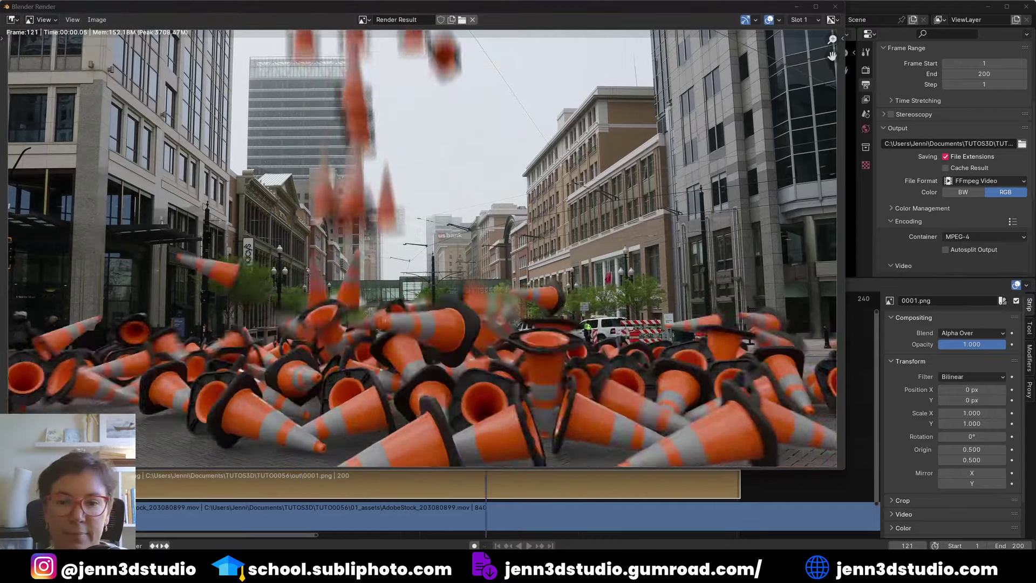
pyautogui.click(834, 7)
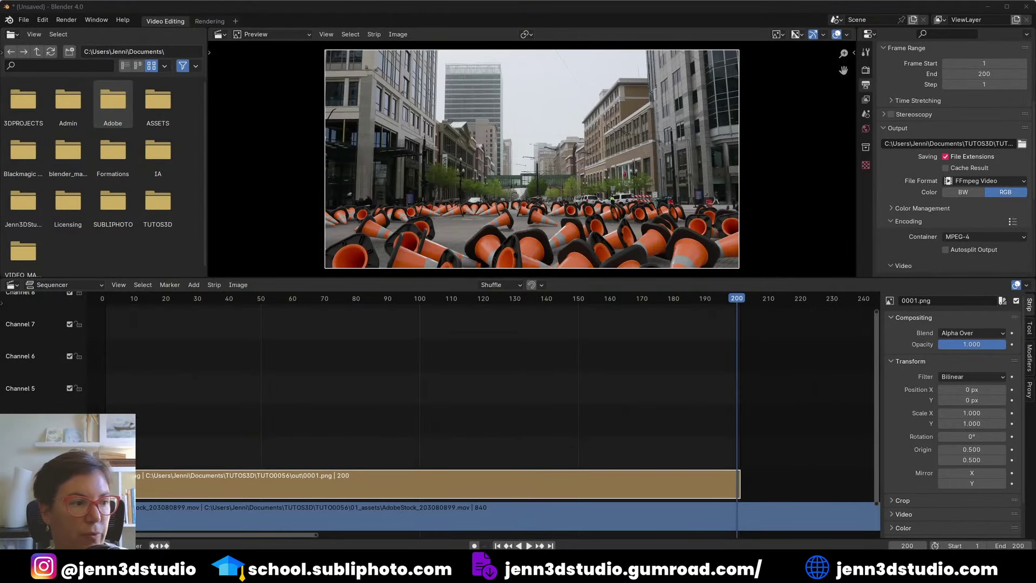